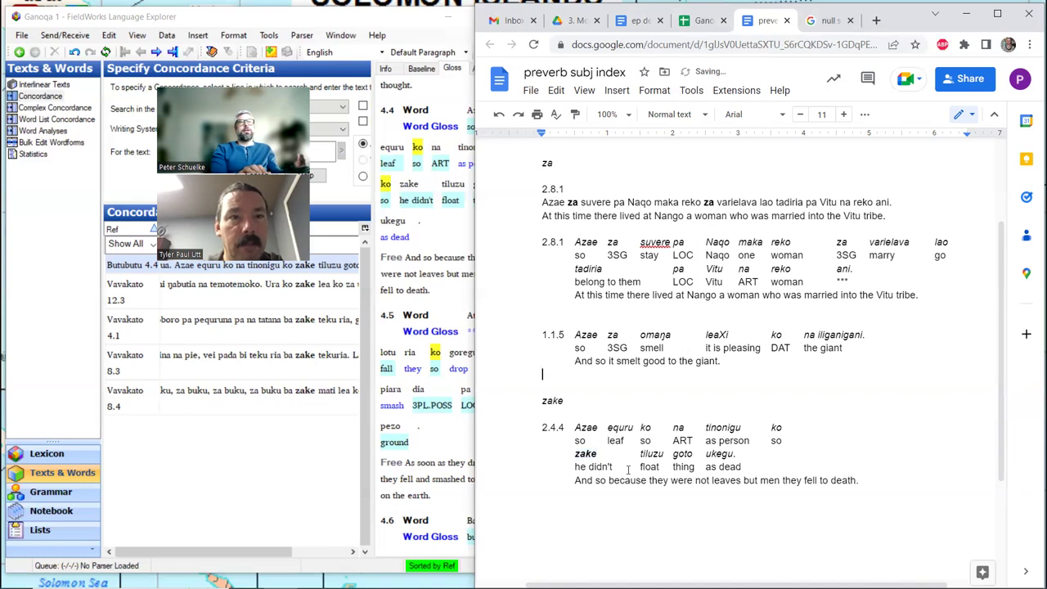
Step: Bold the za in example 1.1.5 and both za words in example 2.8.1's interlinear line
key(ctrl+Right)
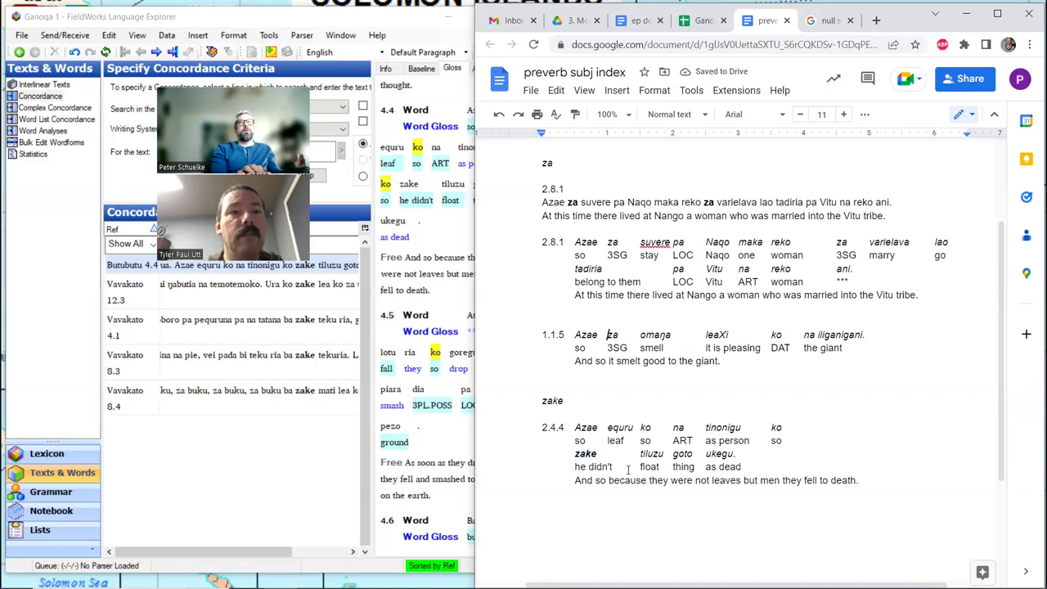
key(ctrl+shift+Right)
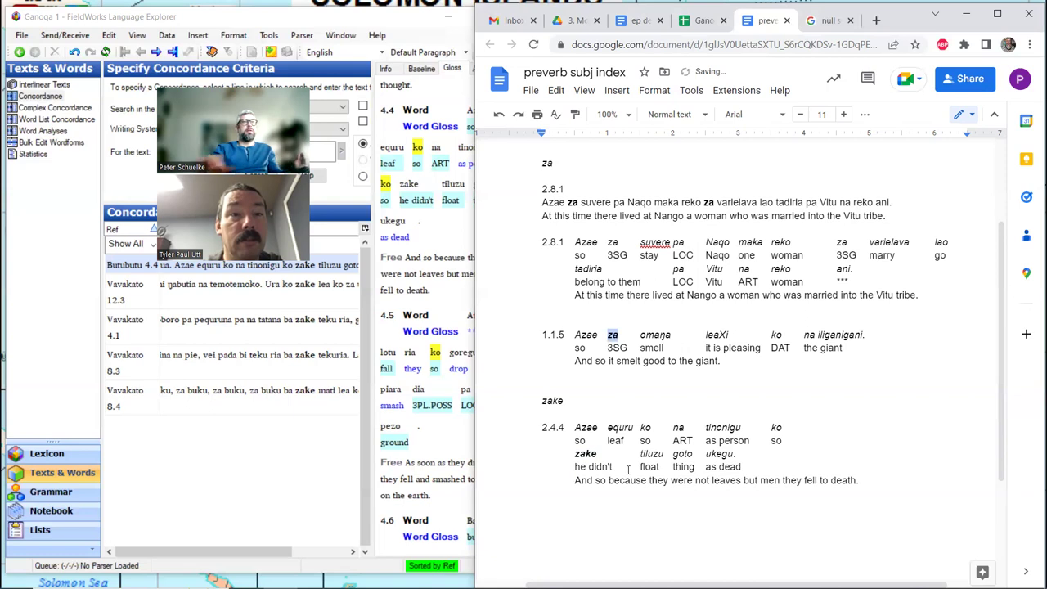
click(626, 242)
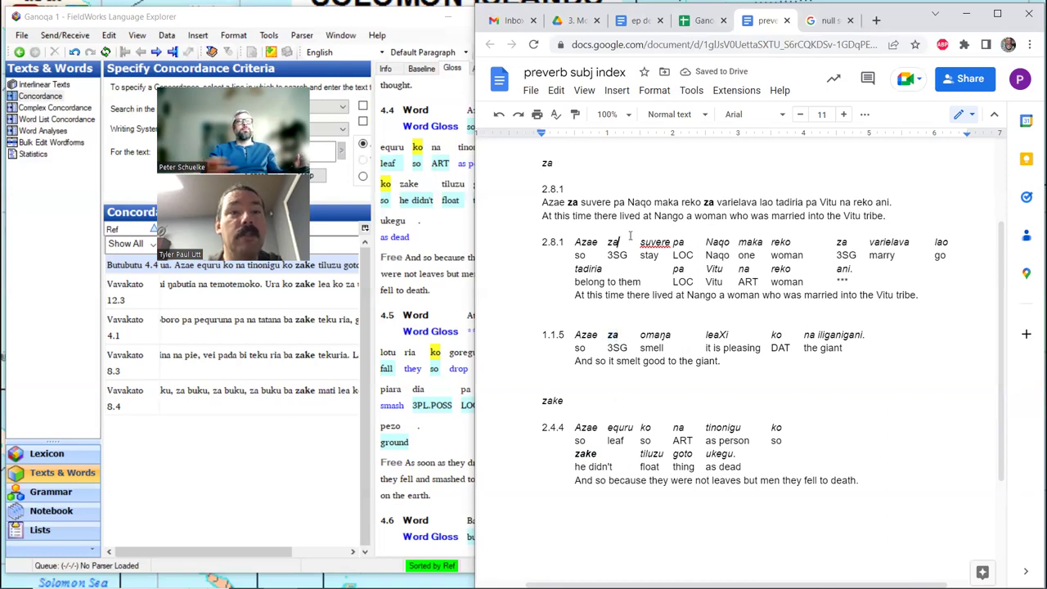
key(shift+Left)
key(shift+Left)
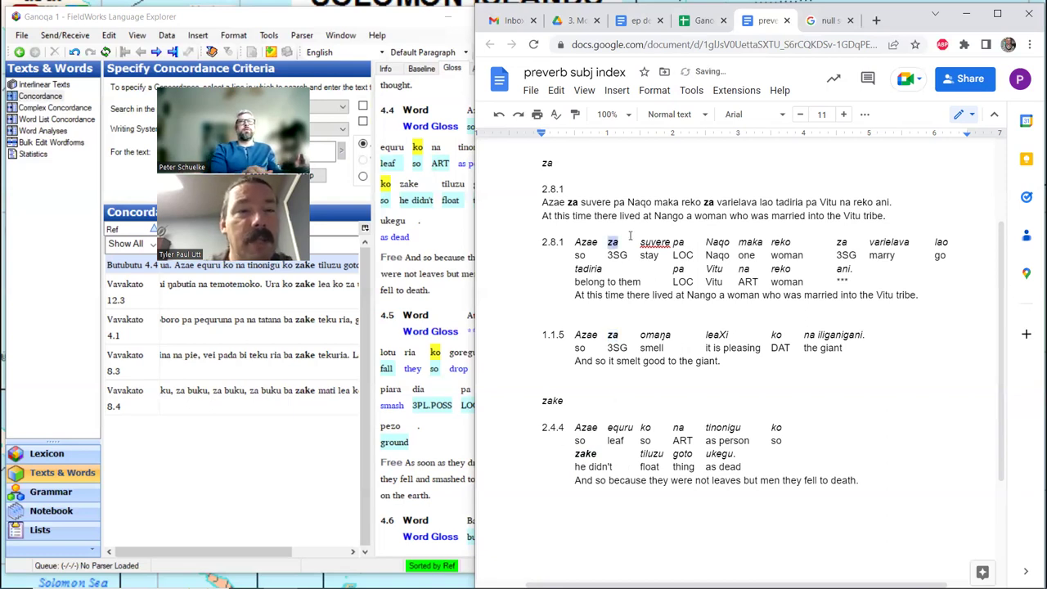
key(ctrl+b)
key(ctrl+Right)
key(ctrl+Right)
key(ctrl+Right)
key(ctrl+Right)
key(ctrl+Right)
key(ctrl+Right)
key(ctrl+Right)
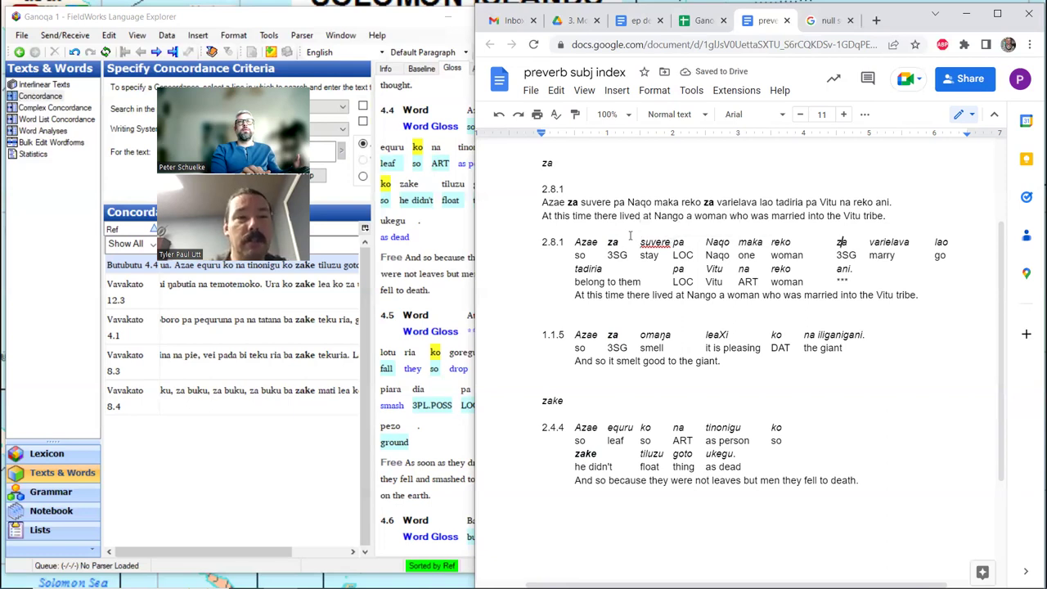
key(shift+Left)
key(shift+Left)
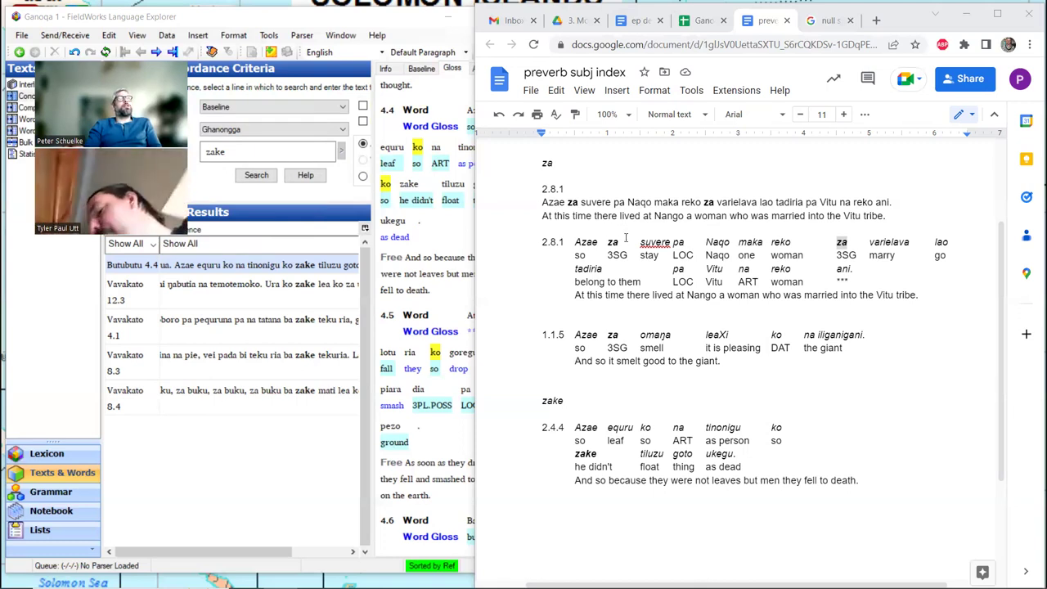
scroll(625, 240, down, 1)
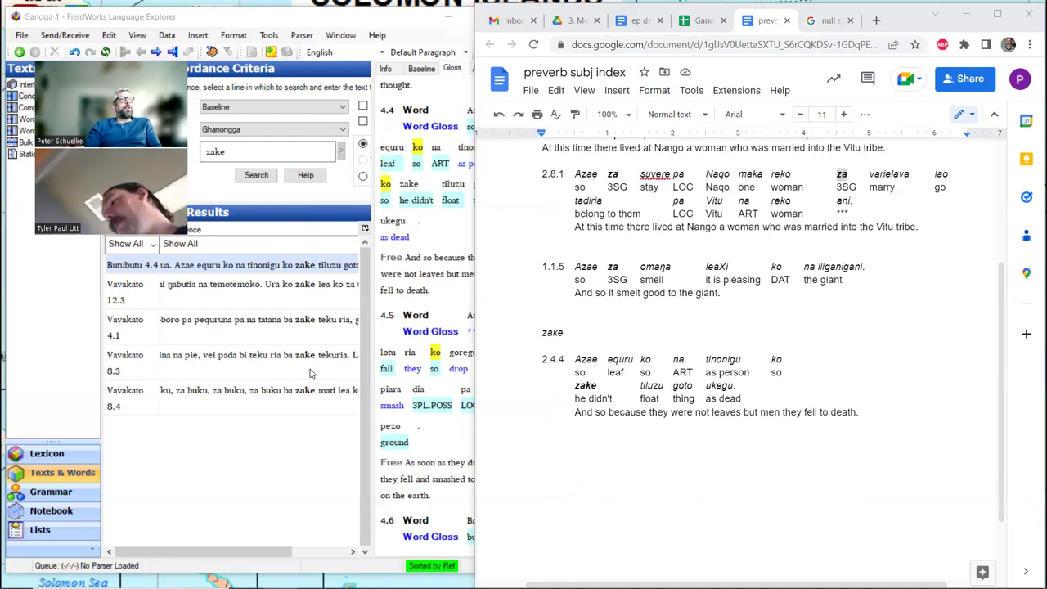
Step: Open zake concordance example 12.3 and select its glossed lines and free translation
click(290, 329)
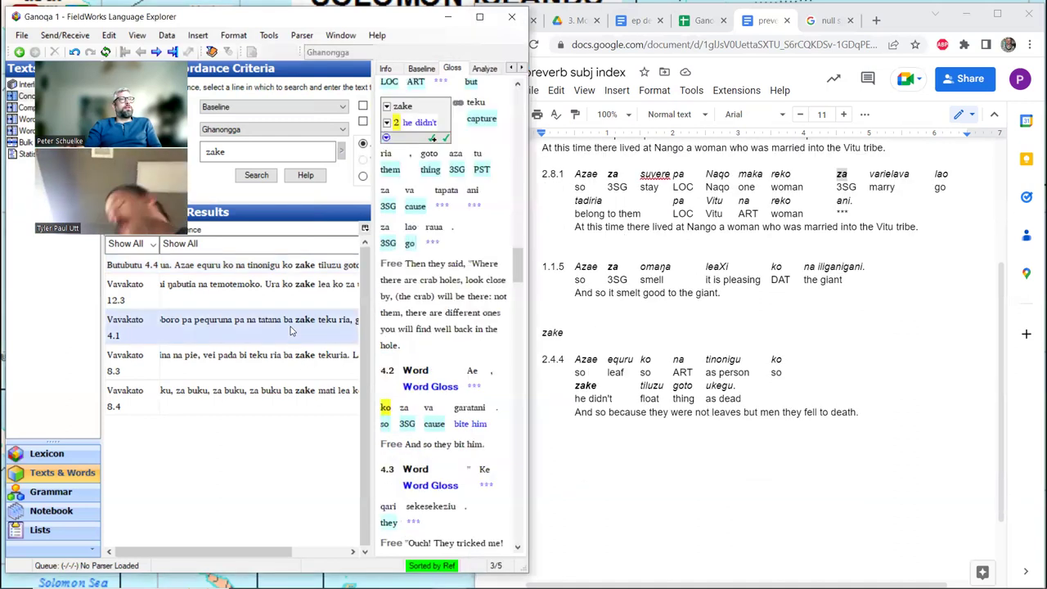
click(292, 292)
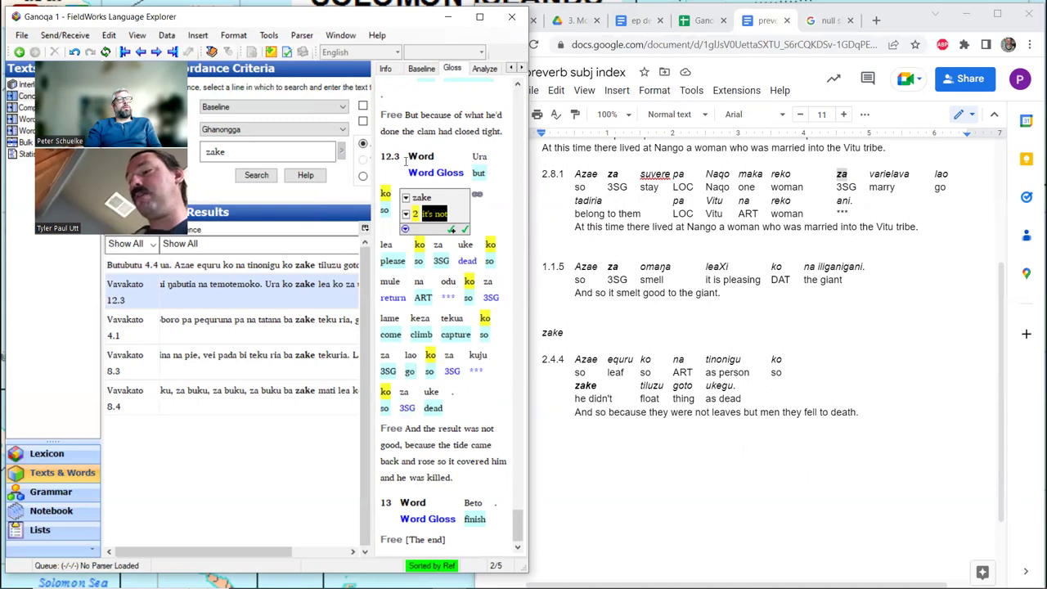
drag(381, 154, 473, 476)
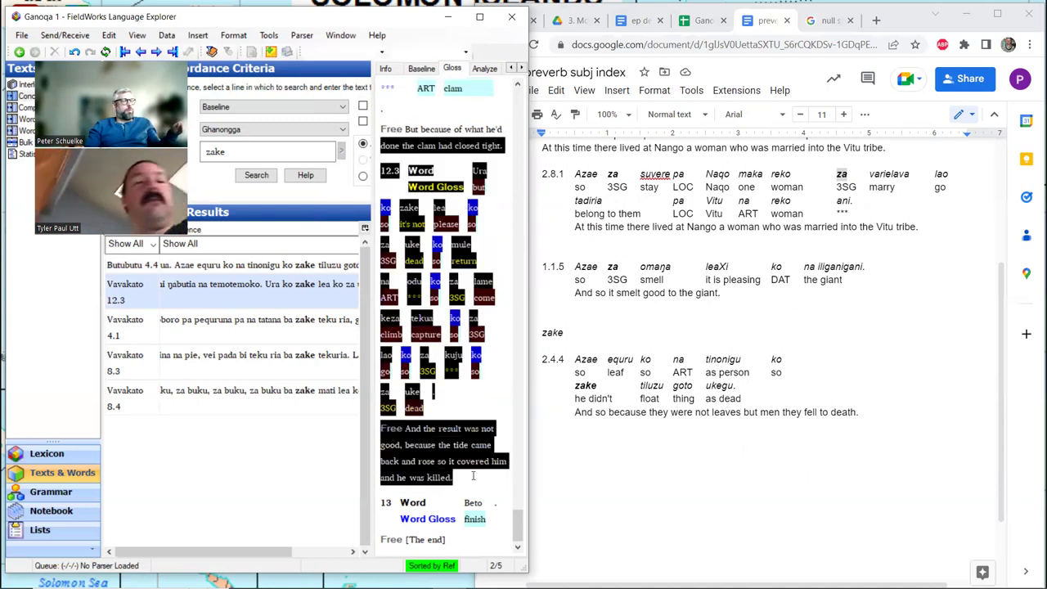
click(624, 439)
Step: Paste example 12.3 as plain text below the last example, deleting the leftover fragment
key(Return)
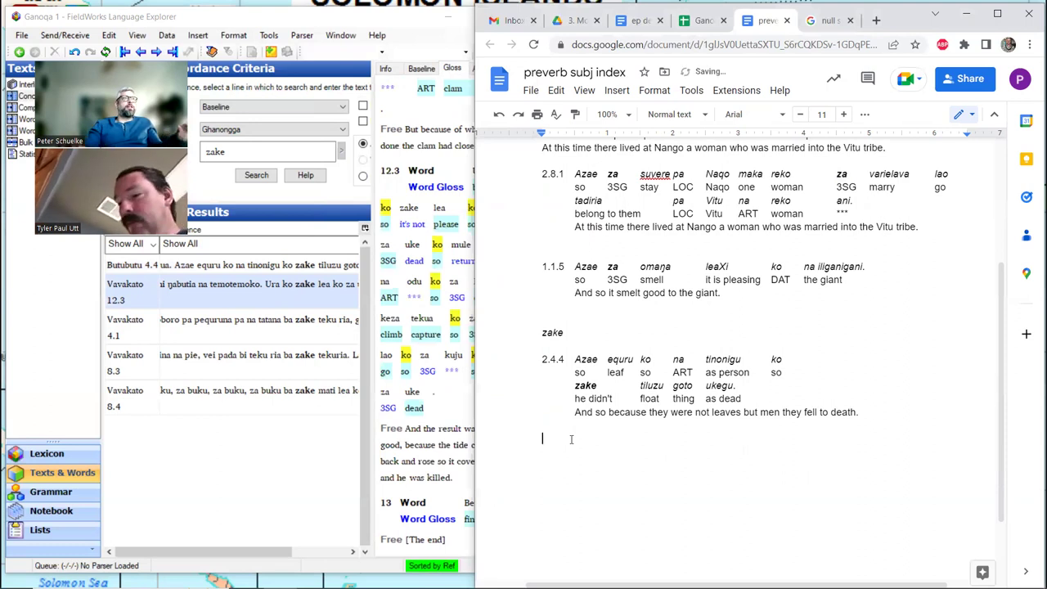
right_click(546, 439)
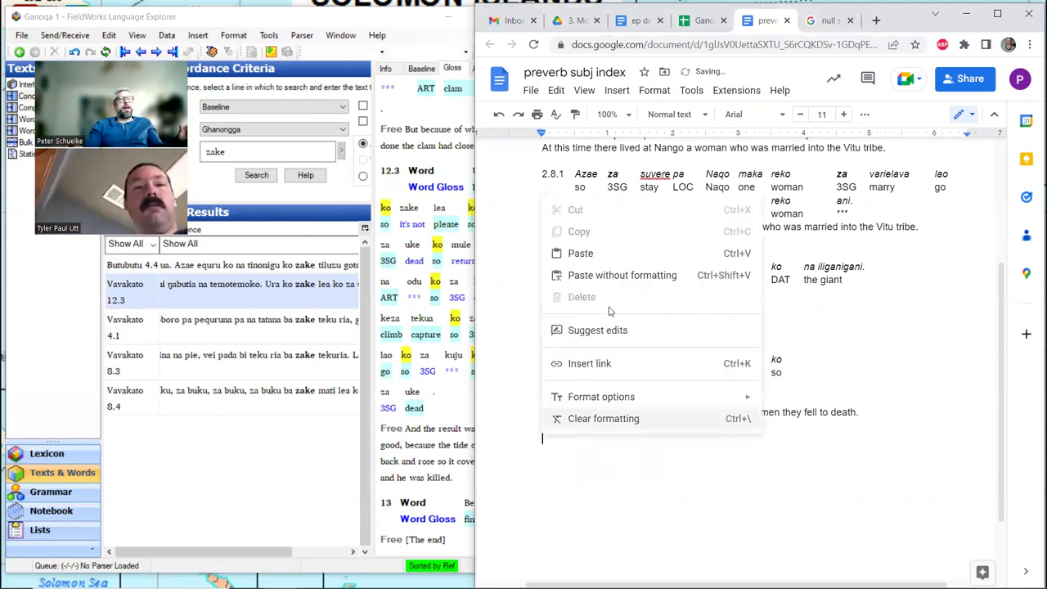
click(617, 275)
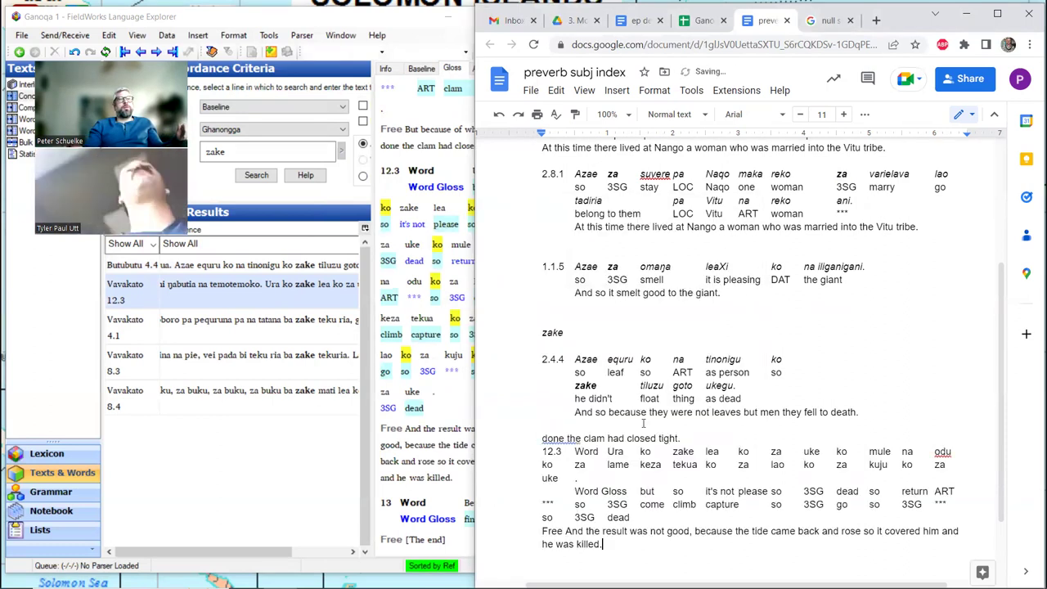
drag(687, 439, 541, 435)
key(BackSpace)
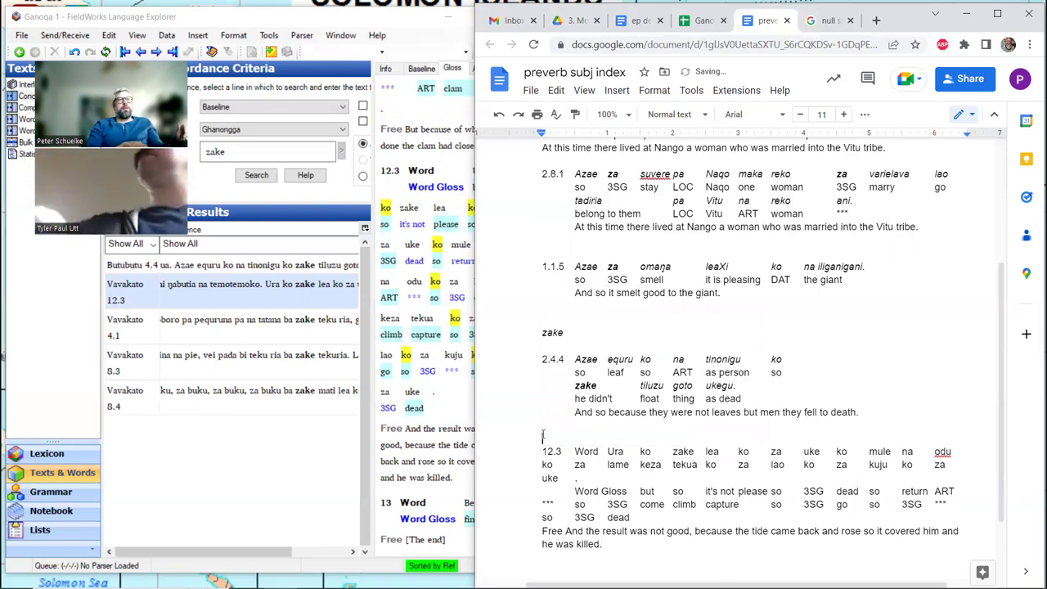
key(BackSpace)
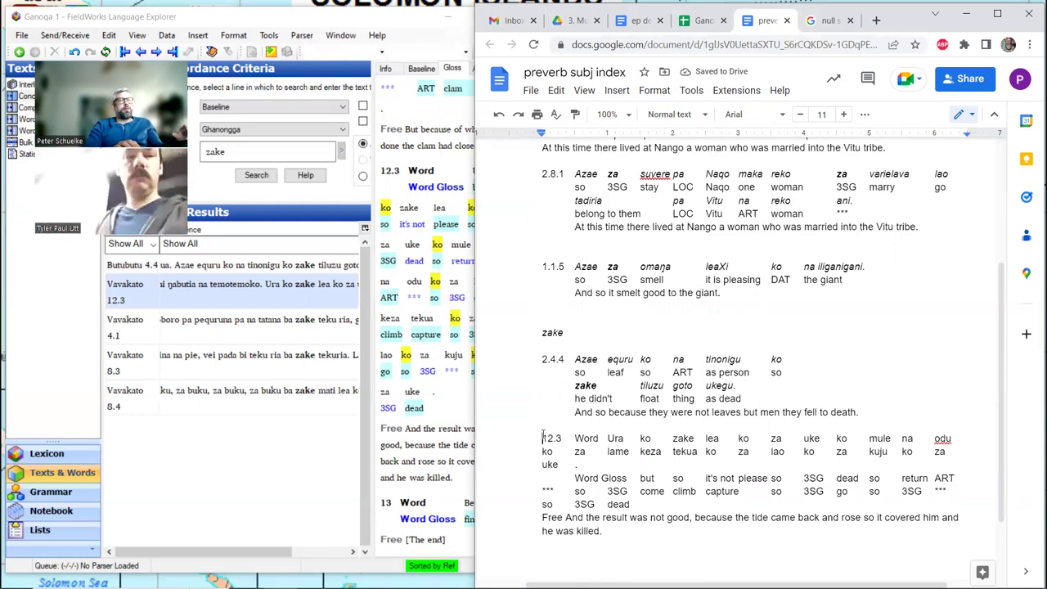
Step: Strip the Word and Word Gloss labels and the empty line from the 12.3 block
key(ctrl+shift+7)
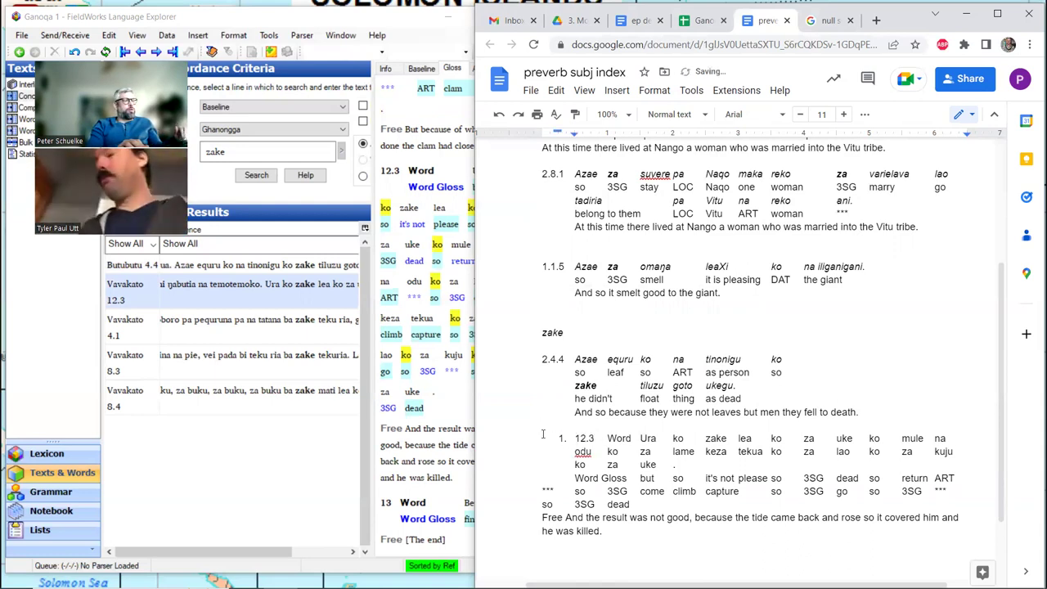
key(shift+Tab)
key(ctrl+Right)
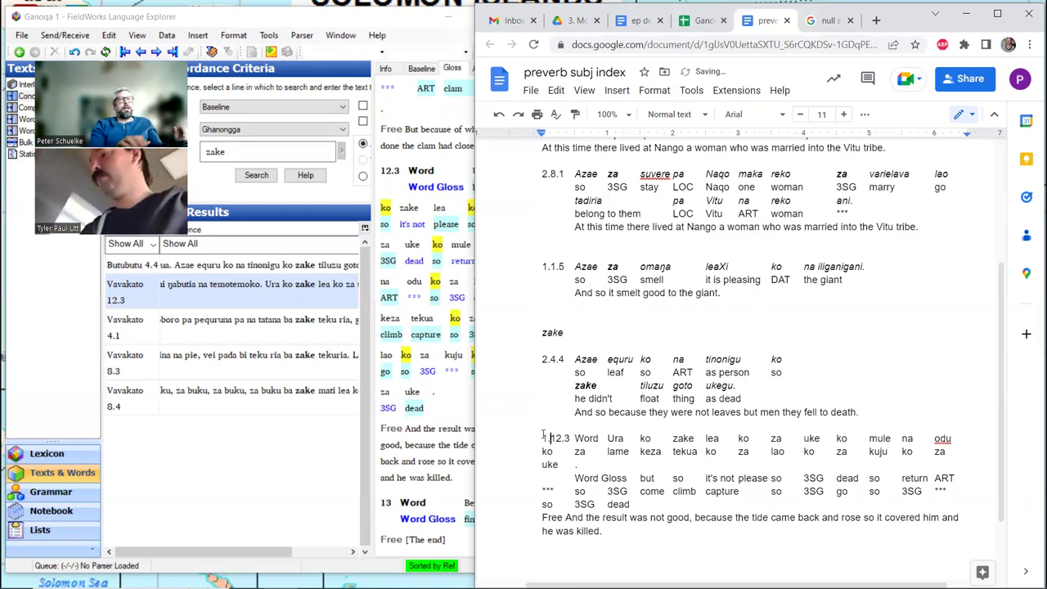
key(shift+Right)
key(shift+Right)
key(shift+Right)
key(shift+Right)
key(shift+Right)
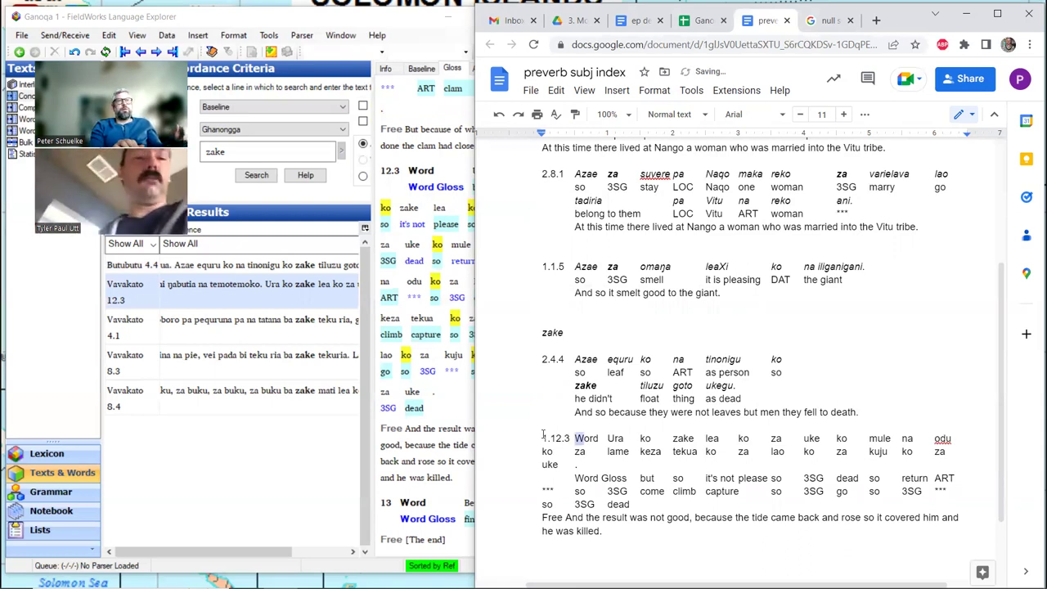
key(Delete)
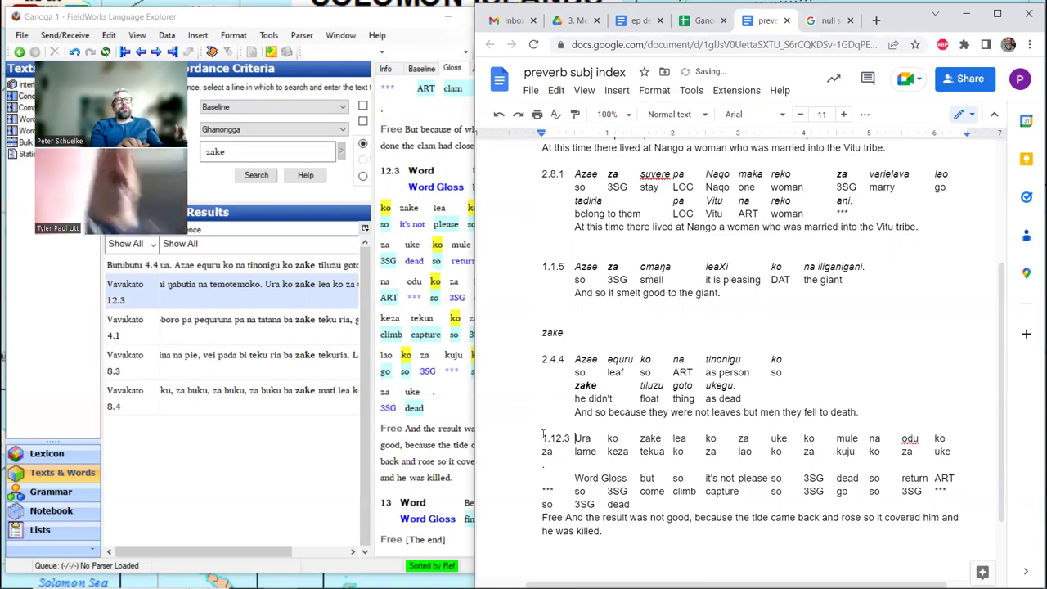
key(Down)
key(Down)
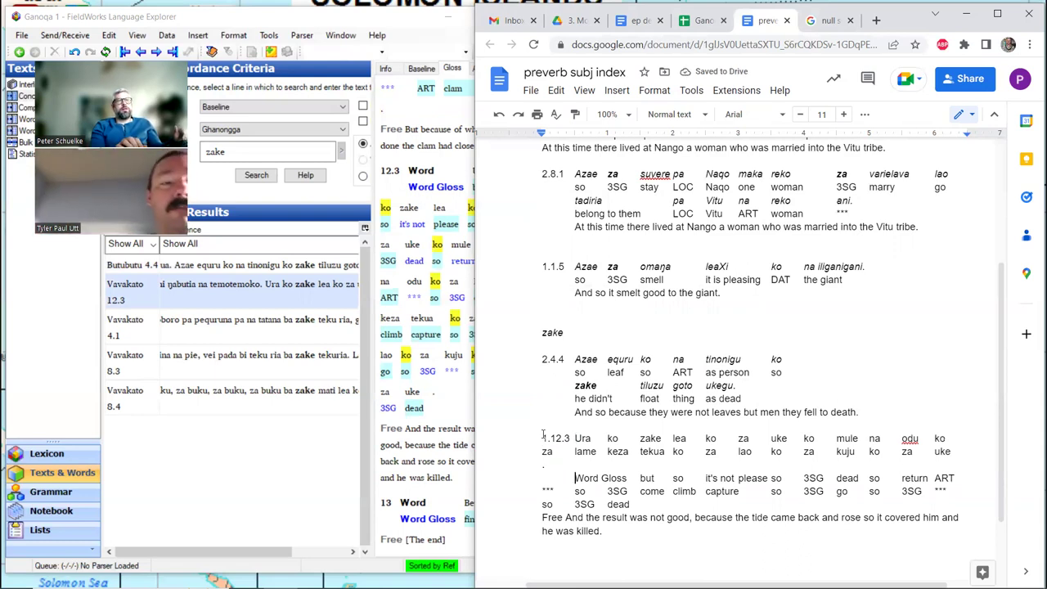
key(shift+Right)
key(shift+Right)
key(shift+Right)
key(shift+Right)
key(shift+Right)
key(shift+Right)
key(shift+Right)
key(shift+Right)
key(shift+Right)
key(shift+Right)
key(shift+Right)
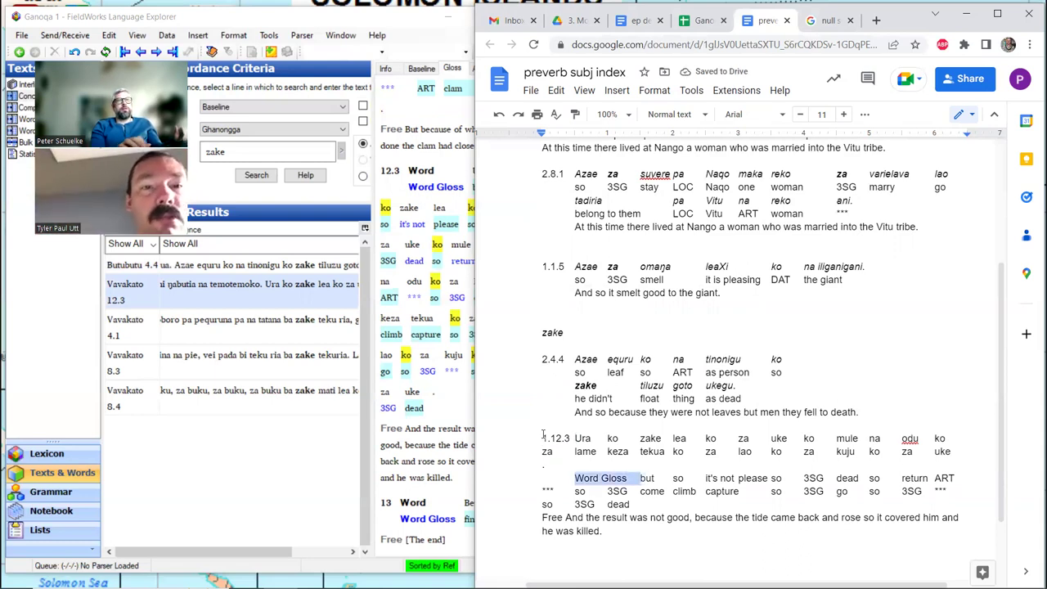
key(Delete)
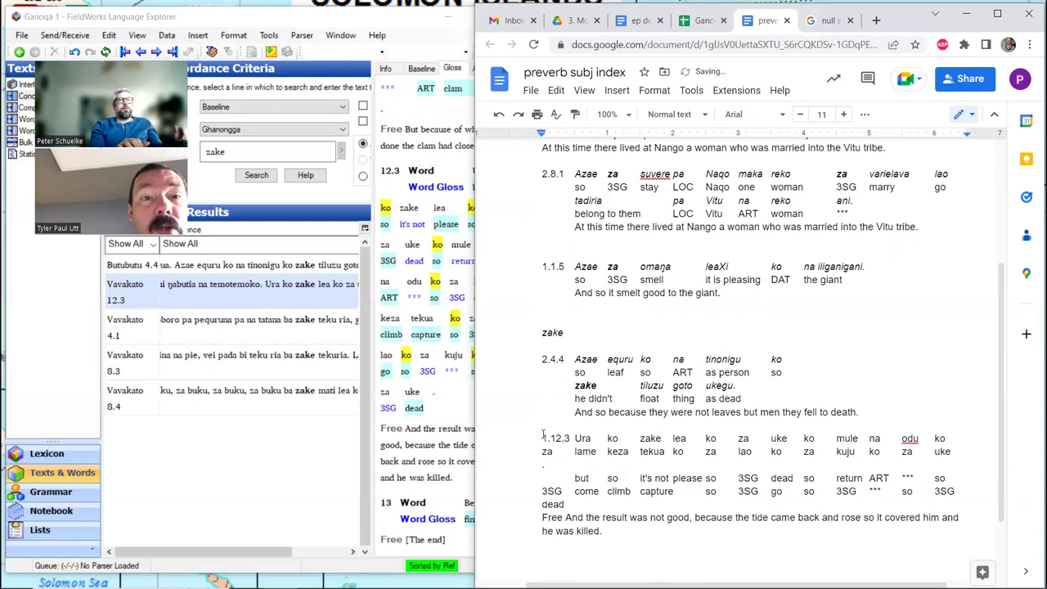
key(BackSpace)
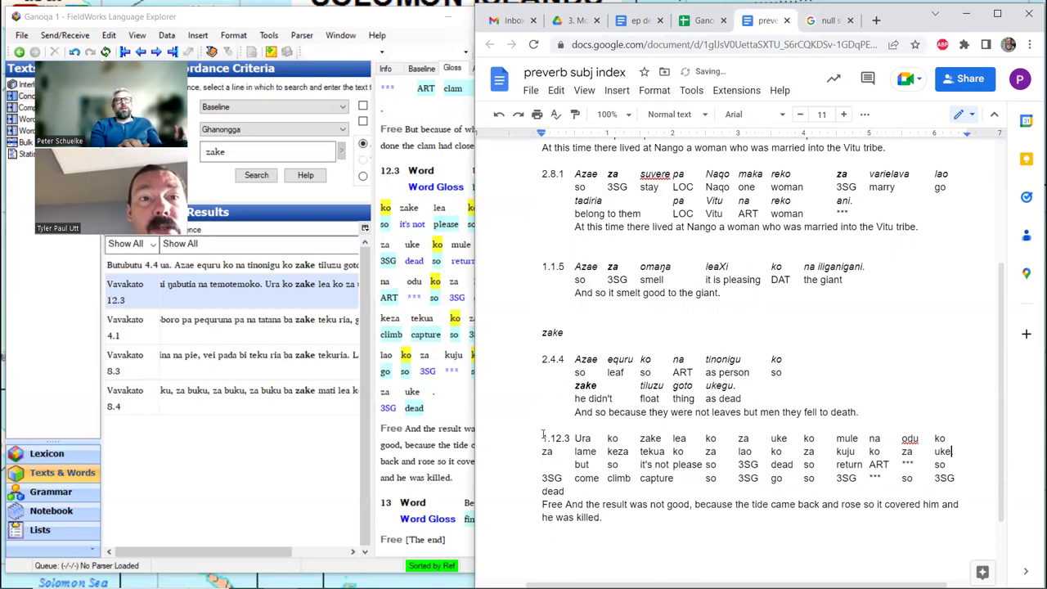
Step: Break the Ghanongga sentence into indented lines starting at 'na odu' and 'za lao'
key(Up)
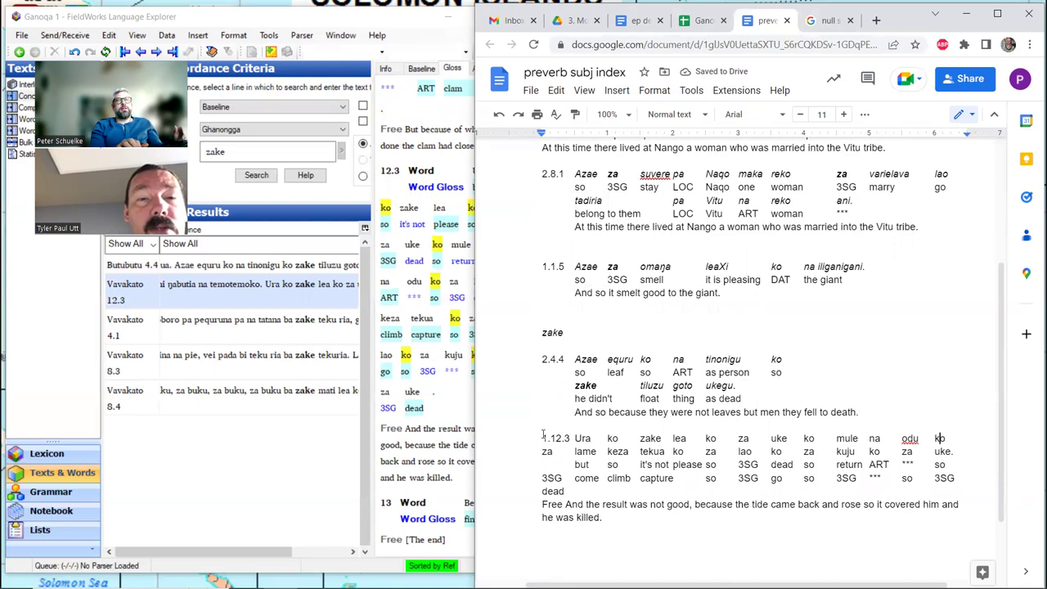
key(Left)
key(Left)
key(Left)
key(Left)
key(Left)
key(Left)
key(Left)
key(Left)
key(Left)
key(Left)
key(Left)
key(Right)
key(Right)
key(Right)
key(Right)
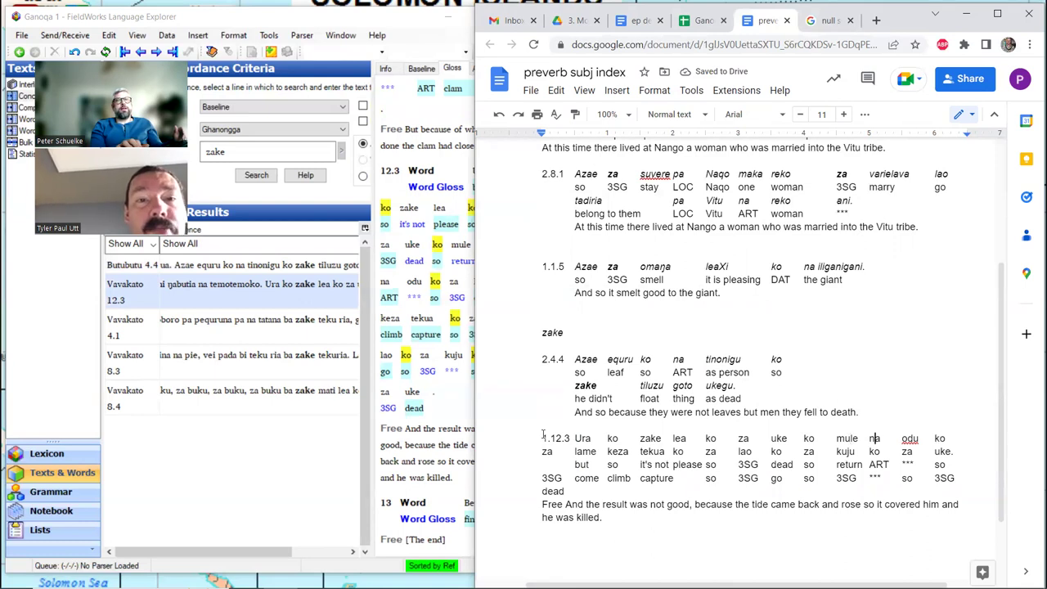
key(Return)
key(Tab)
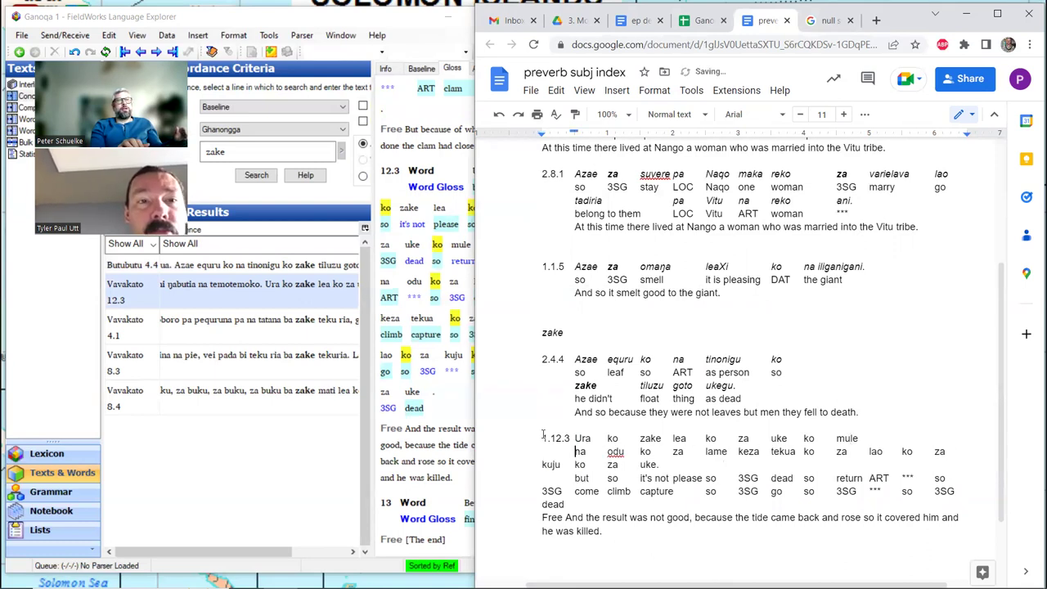
key(Right)
key(Right)
key(Right)
key(Right)
key(Right)
key(Right)
key(Right)
key(Right)
key(Right)
key(Right)
key(Right)
key(Right)
key(Right)
key(Right)
key(Right)
key(Right)
key(Right)
key(Right)
key(Right)
key(Right)
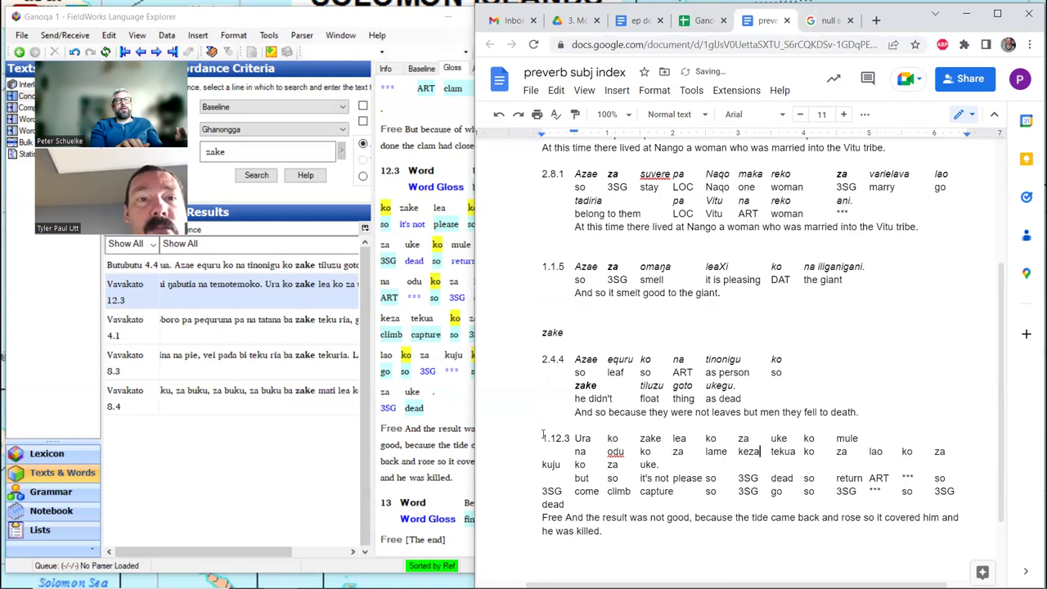
key(Right)
key(Right)
key(Right)
key(Right)
key(Right)
key(Right)
key(Right)
key(Right)
key(Right)
key(Right)
key(Right)
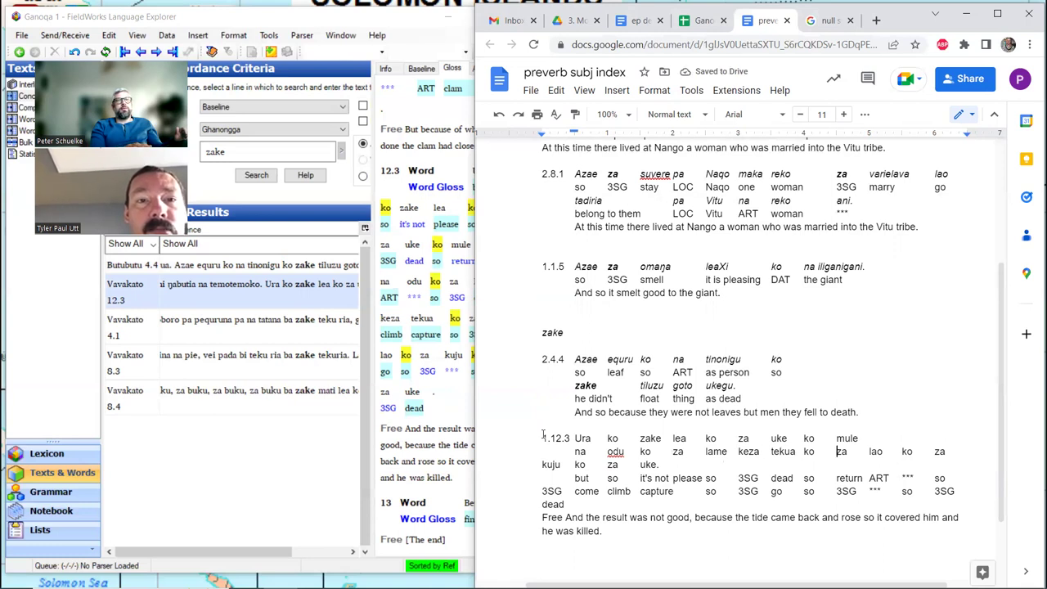
key(Return)
key(Tab)
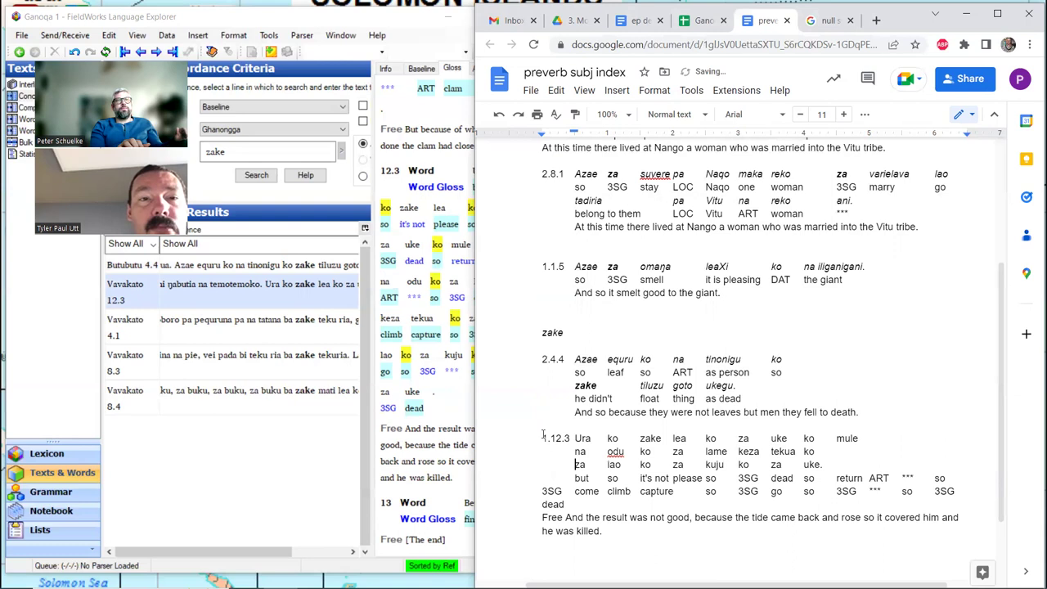
Step: Place the gloss line 'but so it's not please so 3SG dead so return' under the first Ghanongga line
key(Down)
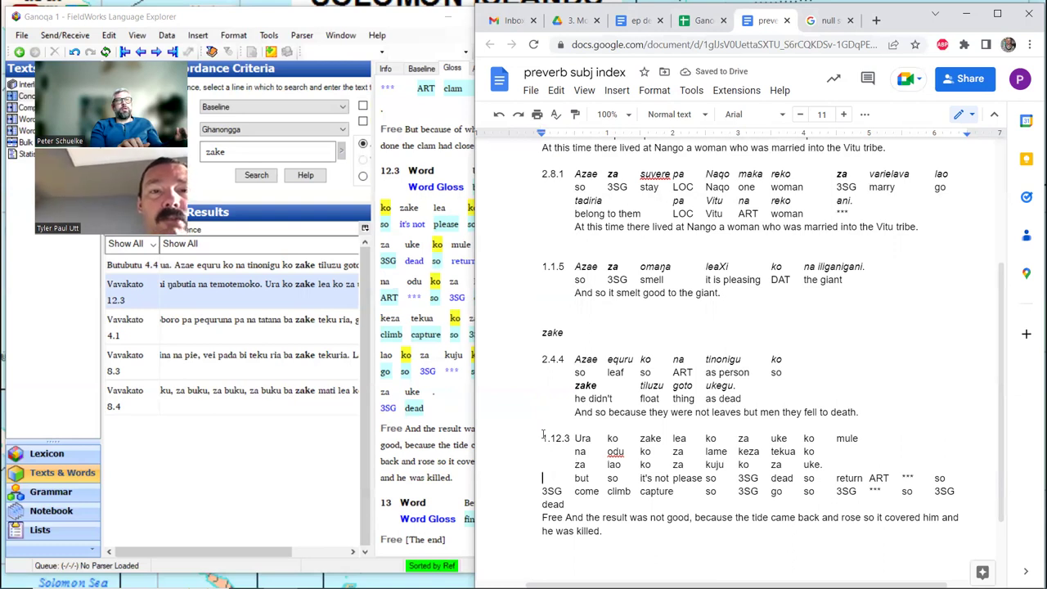
key(Down)
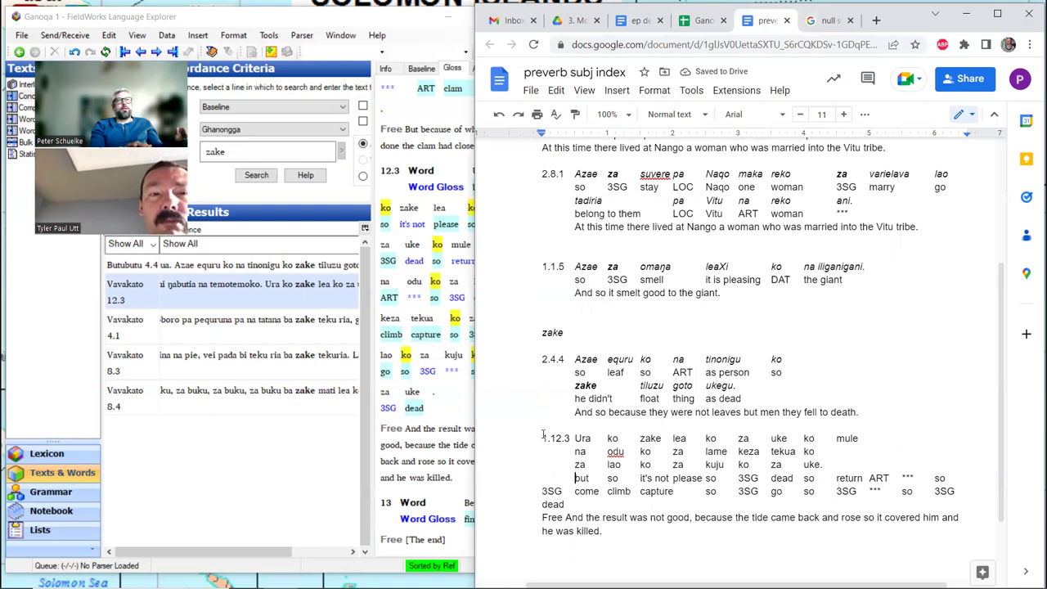
key(Return)
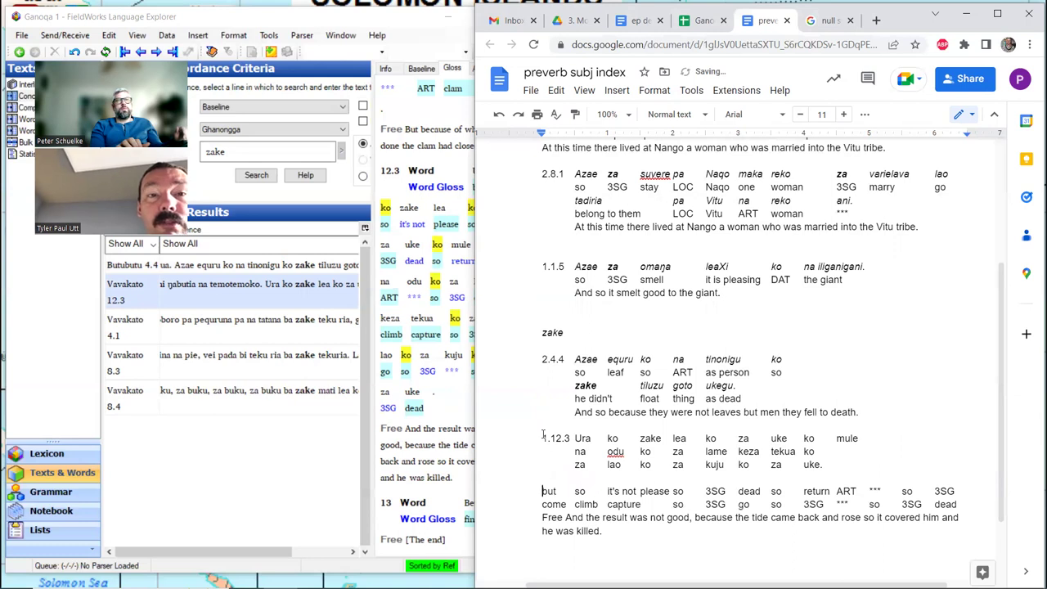
key(shift+Right)
key(shift+Right)
key(shift+Right)
key(shift+Right)
key(shift+Right)
key(shift+Right)
key(shift+Right)
key(shift+Right)
key(shift+Right)
key(shift+Right)
key(shift+Right)
key(shift+Right)
key(shift+Right)
key(shift+Right)
key(shift+Right)
key(shift+Right)
key(shift+Right)
key(shift+Right)
key(shift+Right)
key(shift+Right)
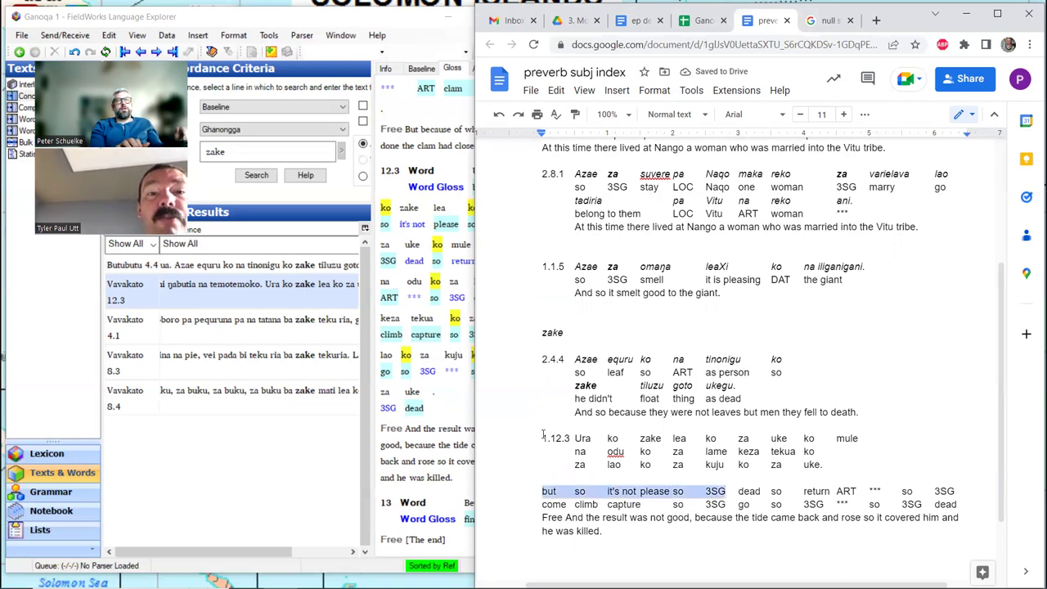
key(shift+Right)
key(shift+Right)
key(shift+Right)
key(shift+Right)
key(shift+Right)
key(shift+Right)
key(shift+Right)
key(shift+Right)
key(shift+Right)
key(shift+Right)
key(shift+Right)
key(shift+Right)
key(shift+Right)
key(shift+Right)
key(shift+Right)
key(ctrl+c)
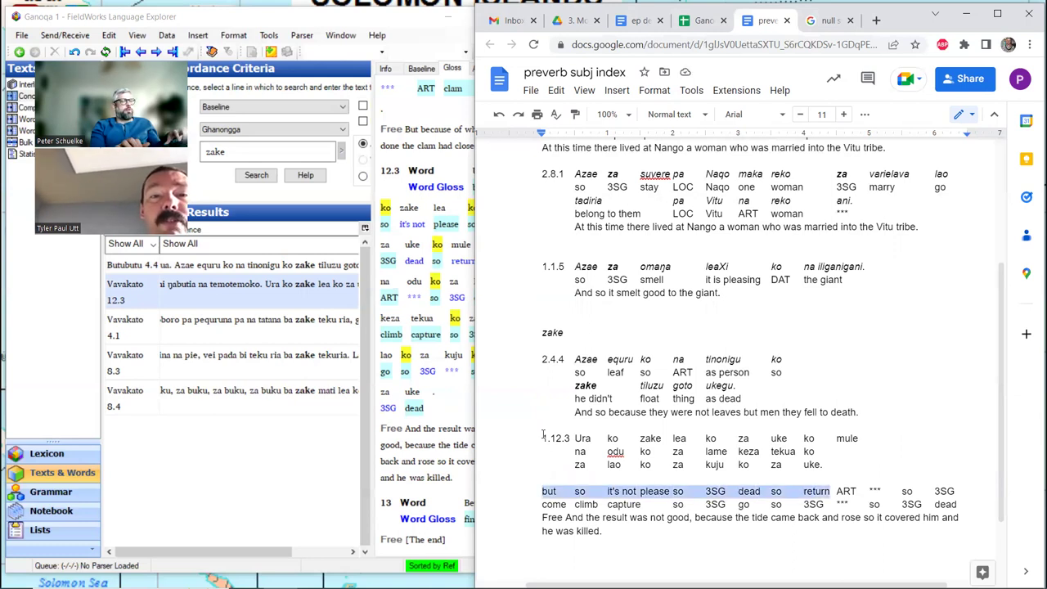
key(Up)
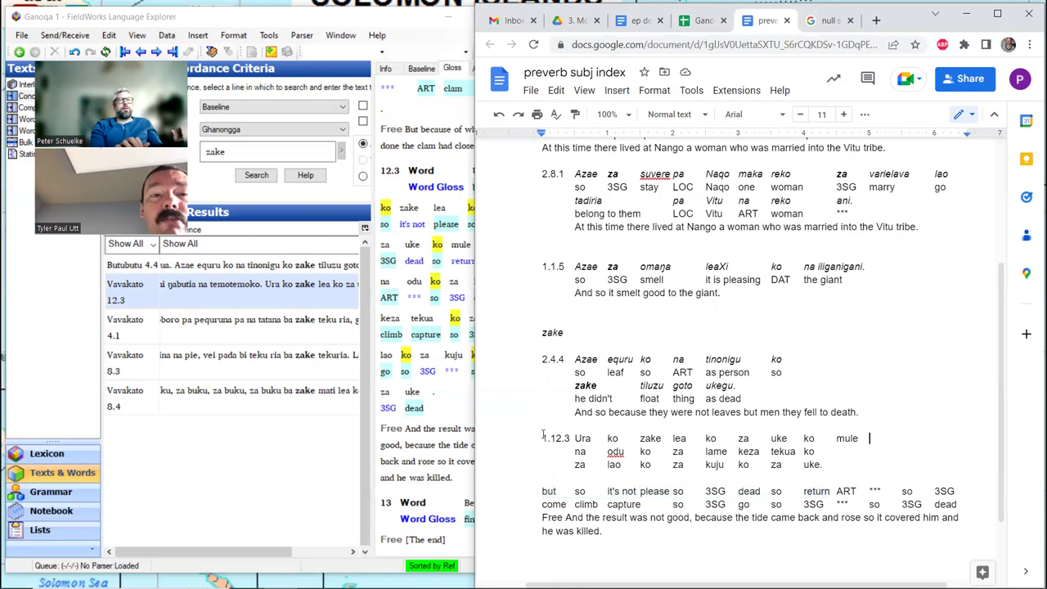
key(Return)
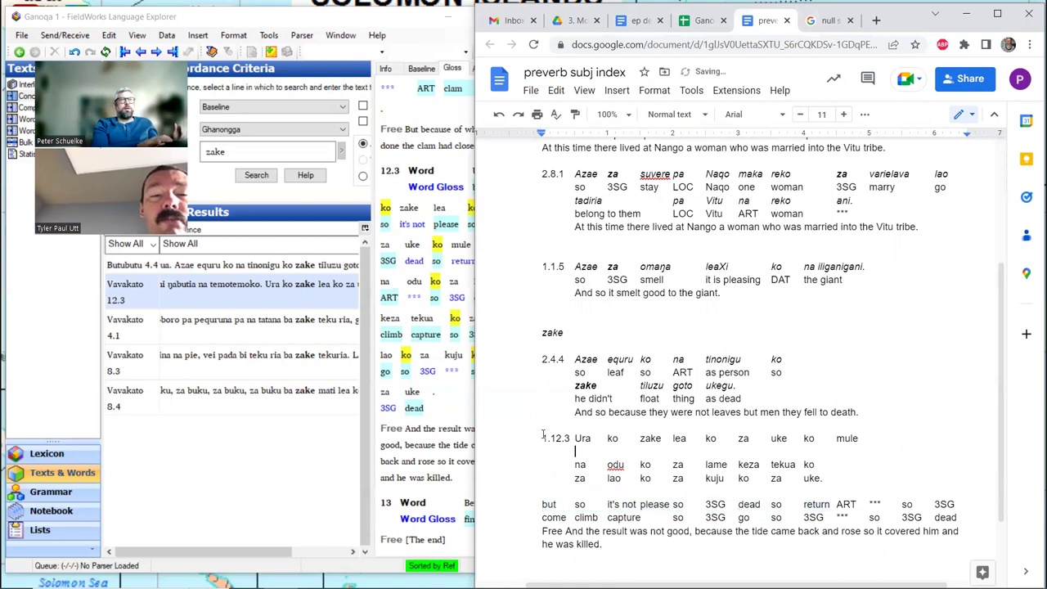
key(ctrl+v)
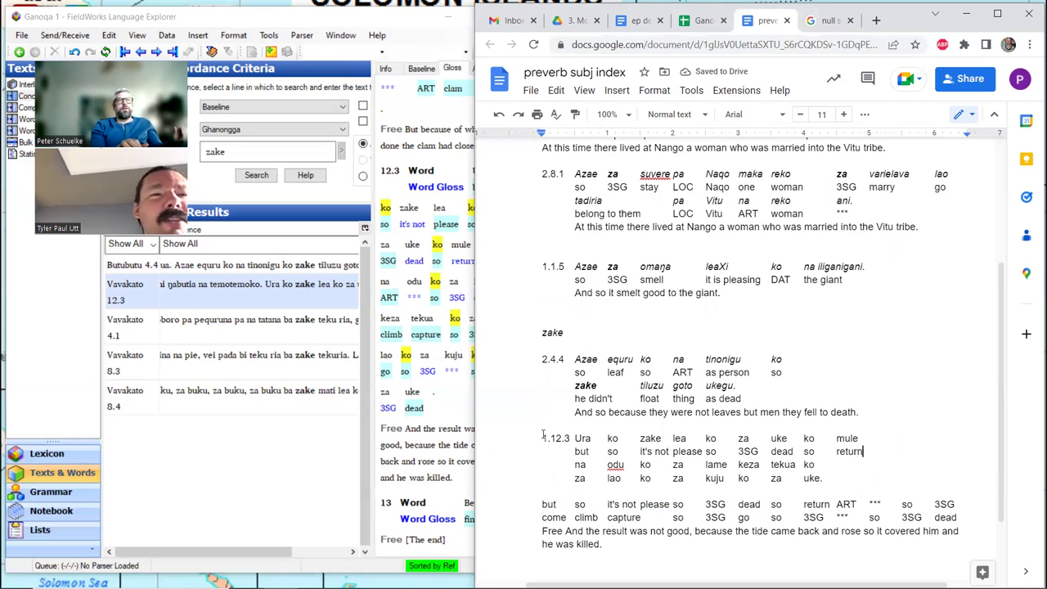
key(Left)
key(Left)
key(Left)
key(Left)
key(Left)
key(Left)
key(Left)
key(Left)
key(Left)
key(Left)
key(Left)
key(Left)
key(Left)
key(Left)
key(Left)
key(Left)
key(Left)
key(Left)
key(Left)
key(Left)
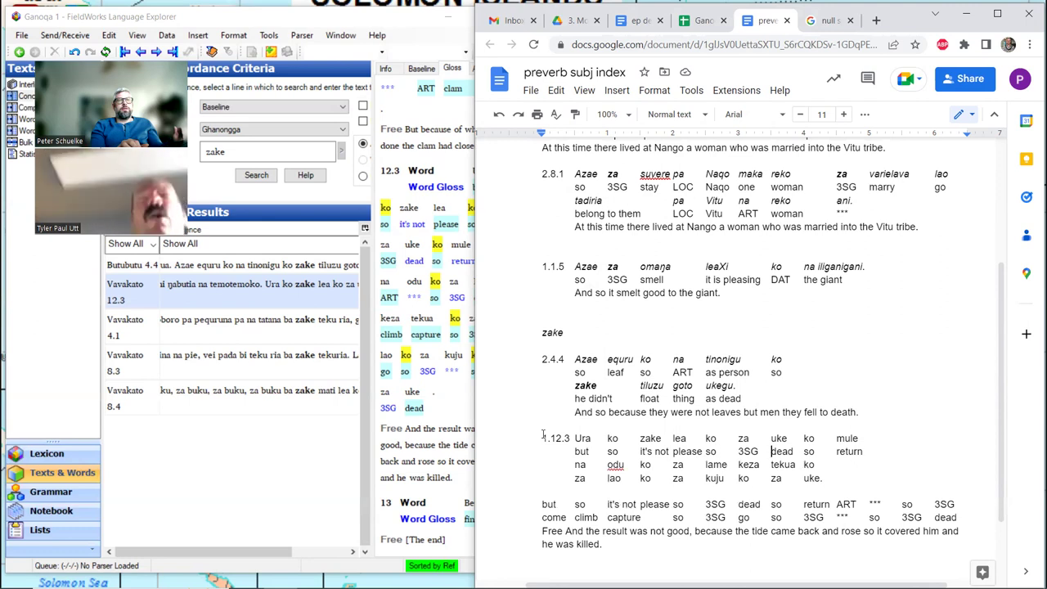
key(Down)
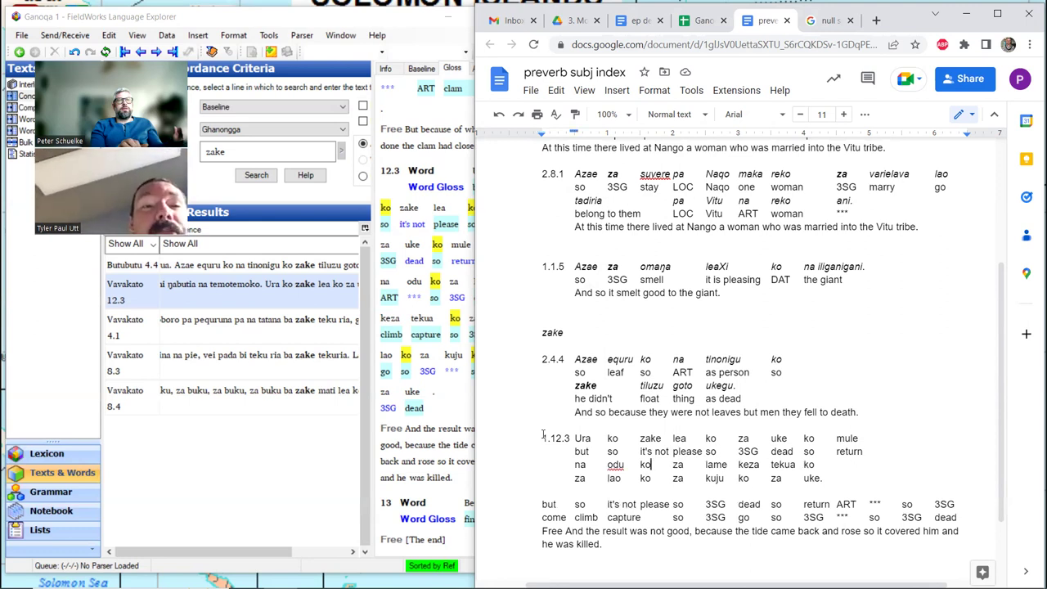
key(Left)
key(Left)
key(Left)
key(Left)
key(Left)
key(Left)
key(Left)
key(Down)
key(Left)
key(Left)
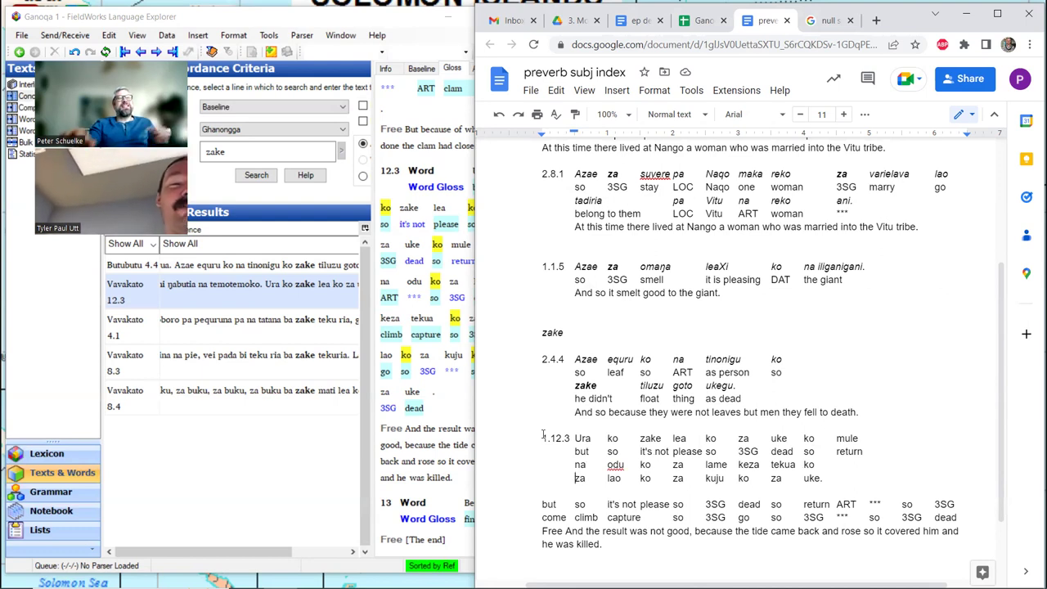
Step: Italicize the first Ghanongga line and the 'na odu ko za' line of example 1.12.3
scroll(679, 311, up, 5)
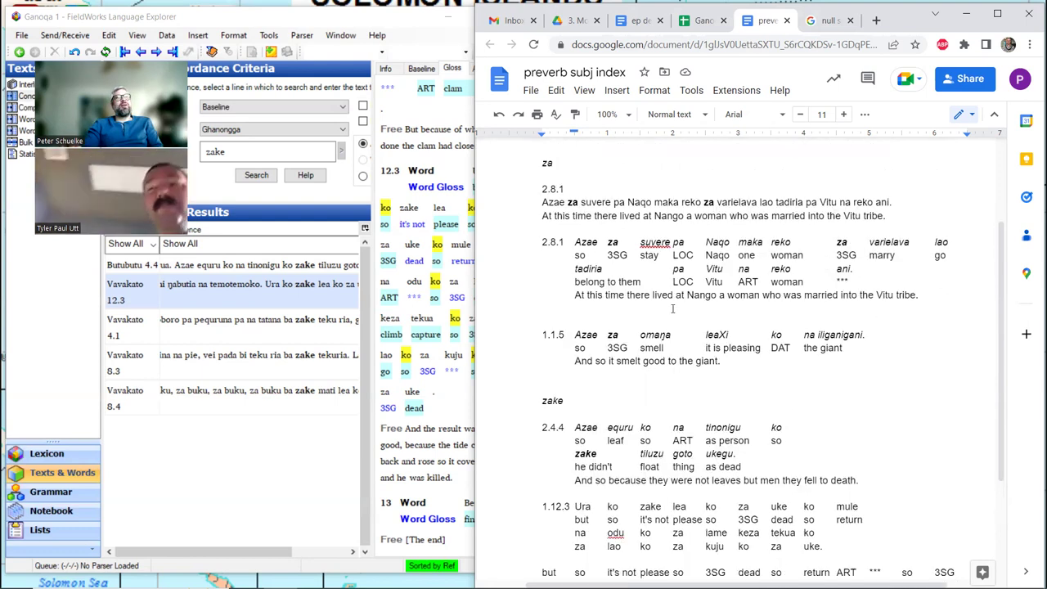
scroll(667, 308, down, 5)
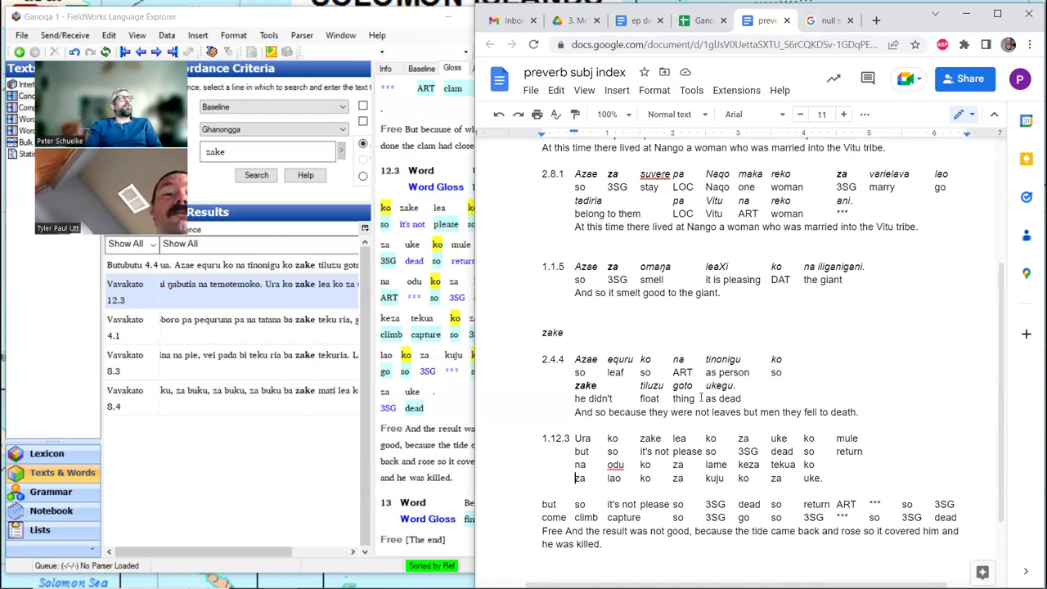
scroll(642, 338, up, 3)
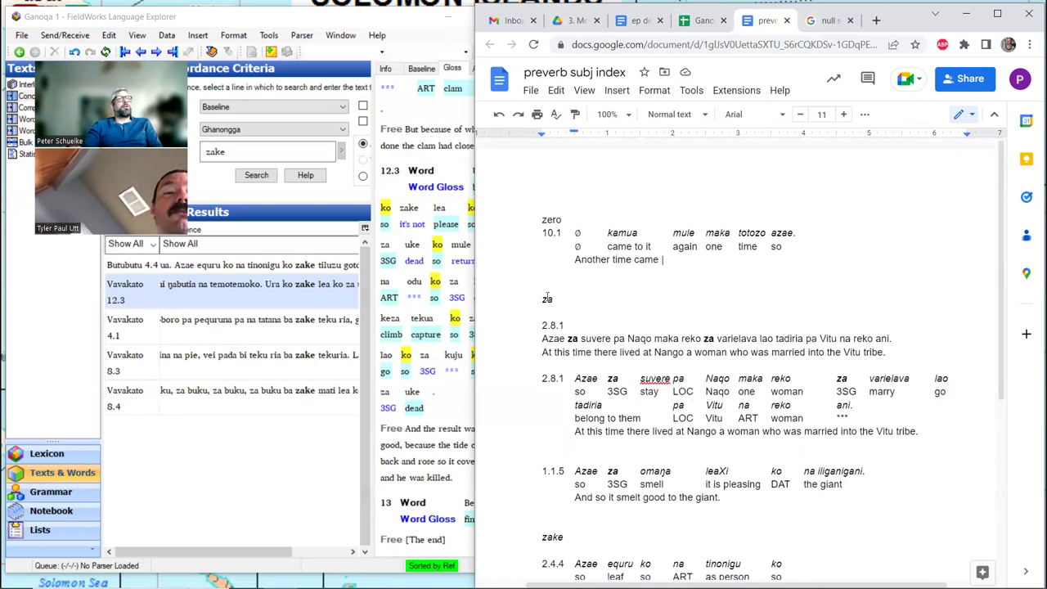
scroll(547, 298, down, 3)
scroll(547, 295, down, 1)
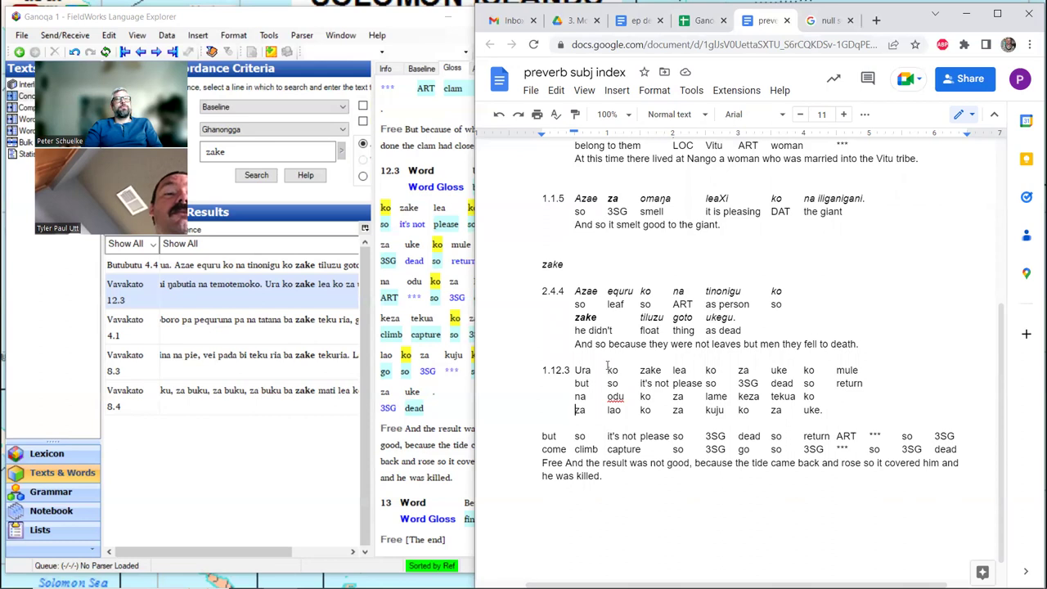
drag(574, 370, 852, 370)
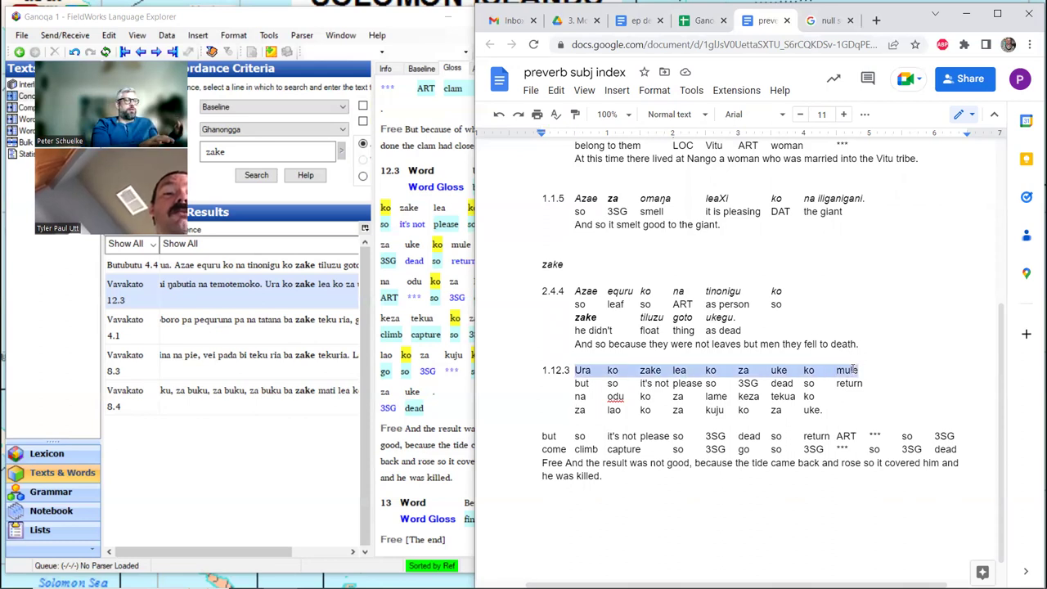
key(ctrl+i)
key(Down)
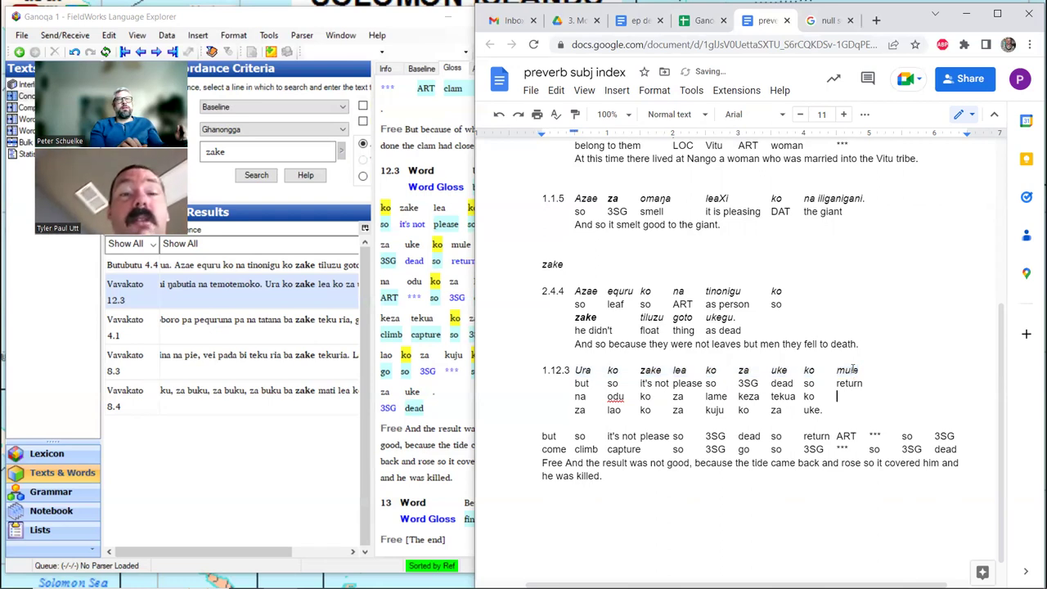
key(ctrl+shift+Left)
key(ctrl+shift+Left)
key(ctrl+shift+Left)
key(ctrl+shift+Left)
key(ctrl+shift+Left)
key(ctrl+shift+Left)
key(ctrl+shift+Left)
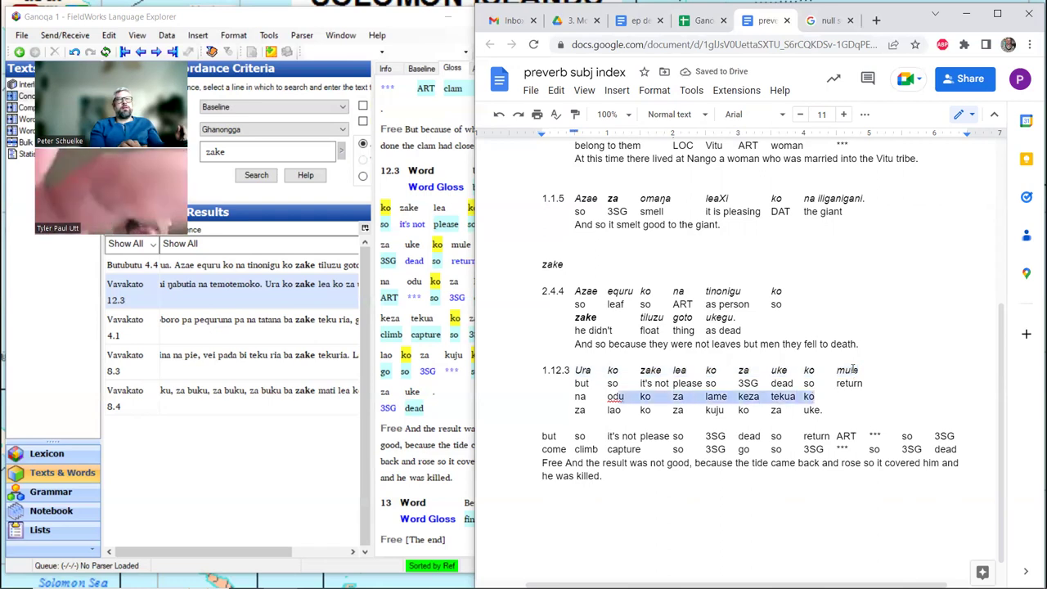
key(ctrl+shift+Left)
key(ctrl+i)
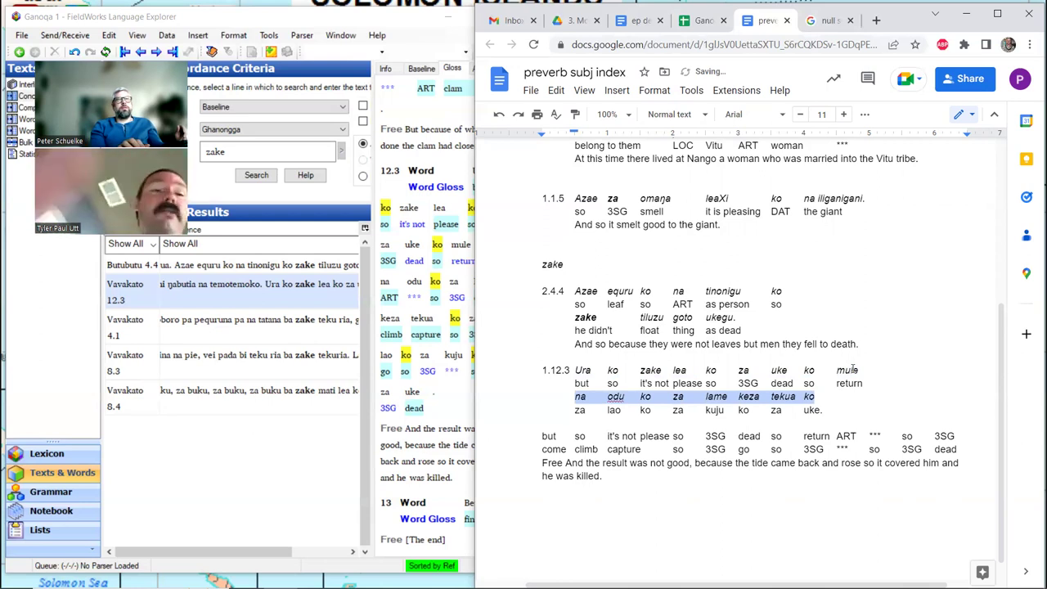
key(Right)
key(Return)
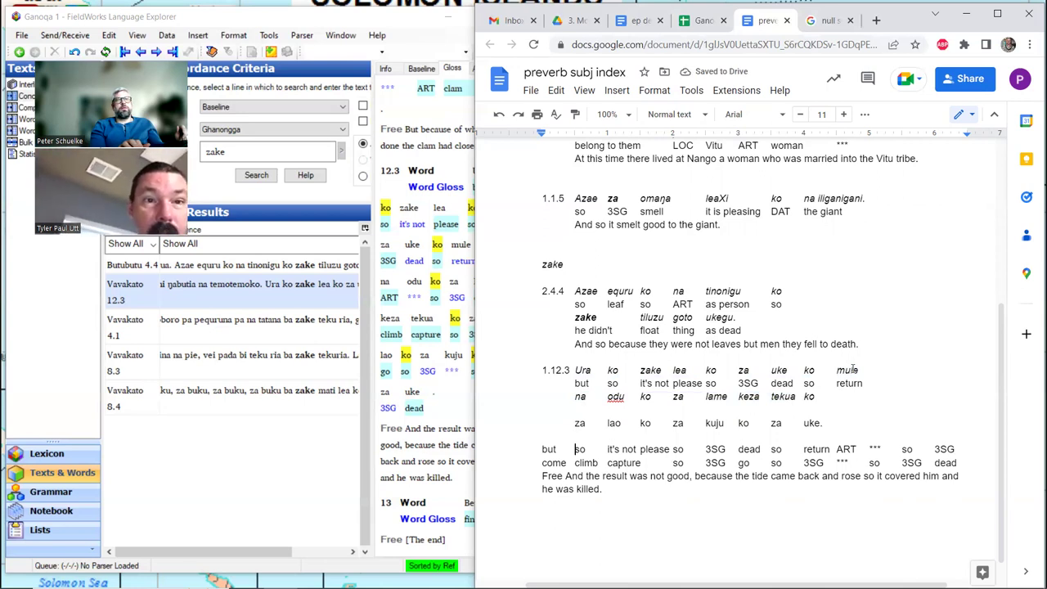
Step: Move the glosses from ART through so under the 'na odu' line, indented to align
key(ctrl+Right)
key(ctrl+Right)
key(ctrl+Right)
key(ctrl+Right)
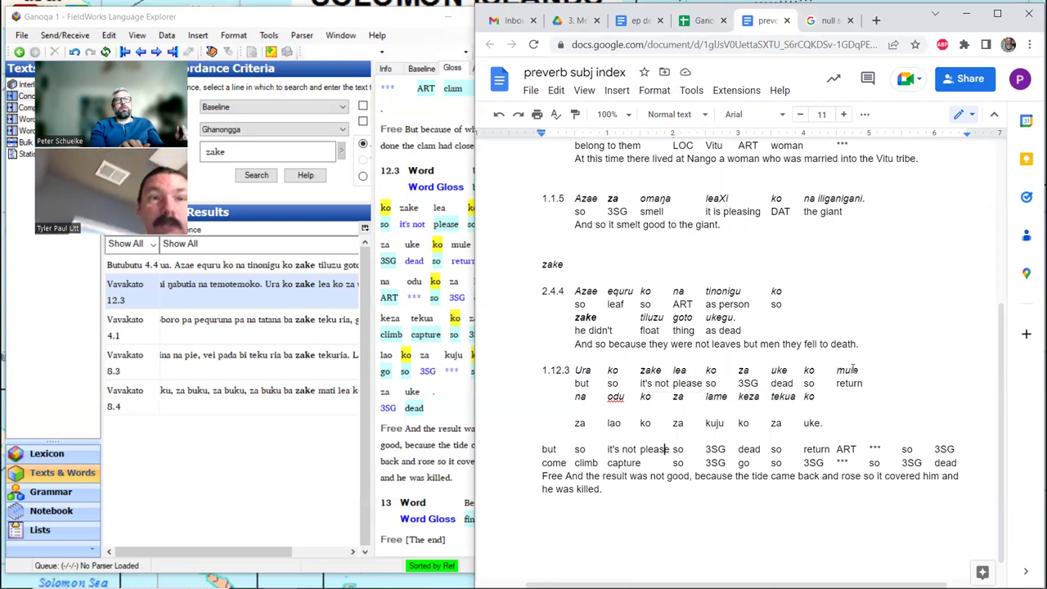
key(ctrl+Right)
key(ctrl+Right)
key(ctrl+Right)
key(ctrl+Right)
key(ctrl+Right)
key(ctrl+Right)
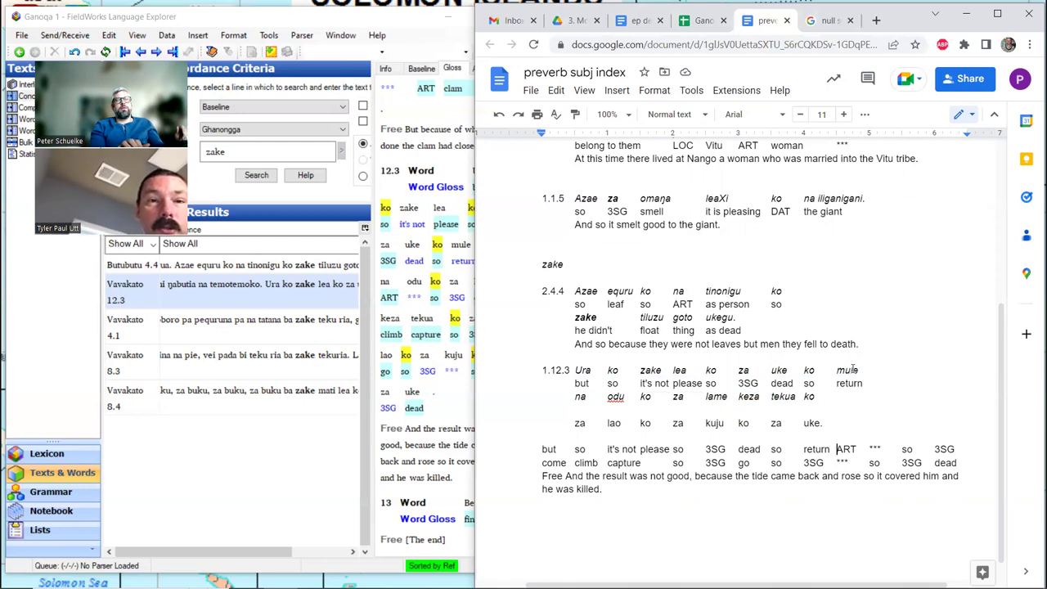
key(shift+Down)
key(ctrl+shift+Left)
key(ctrl+shift+Left)
key(ctrl+shift+Left)
key(ctrl+shift+Left)
key(ctrl+shift+Left)
key(ctrl+shift+Left)
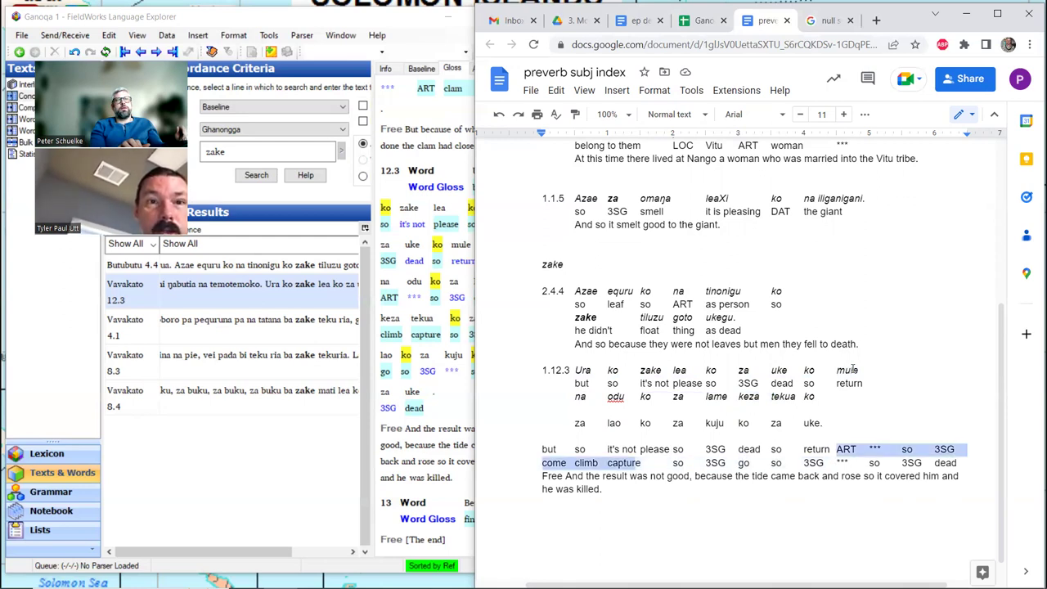
key(shift+Left)
key(shift+Left)
key(shift+Left)
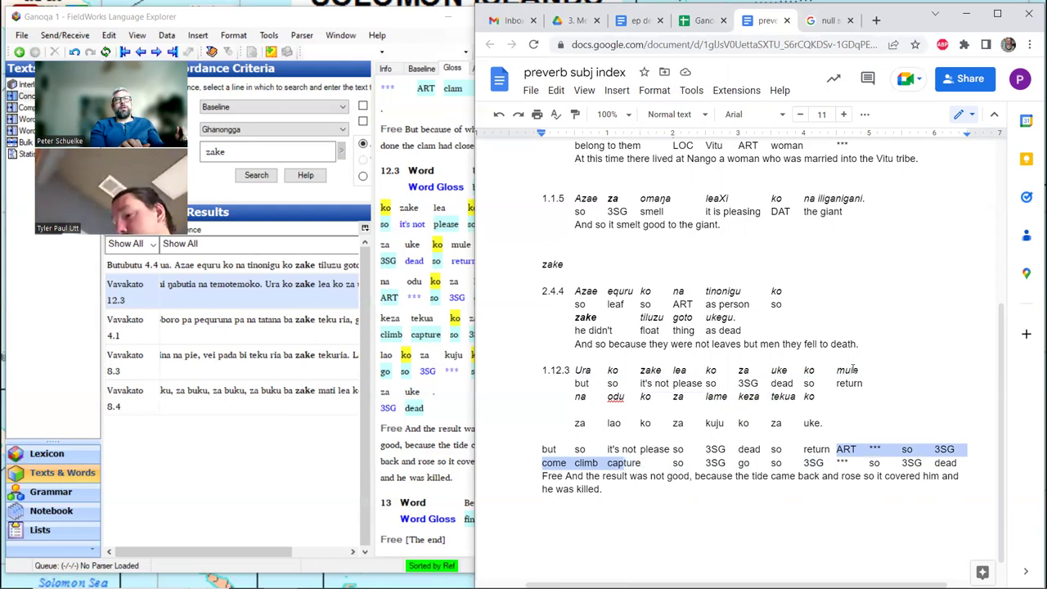
key(ctrl+shift+Right)
key(ctrl+shift+Right)
key(shift+Left)
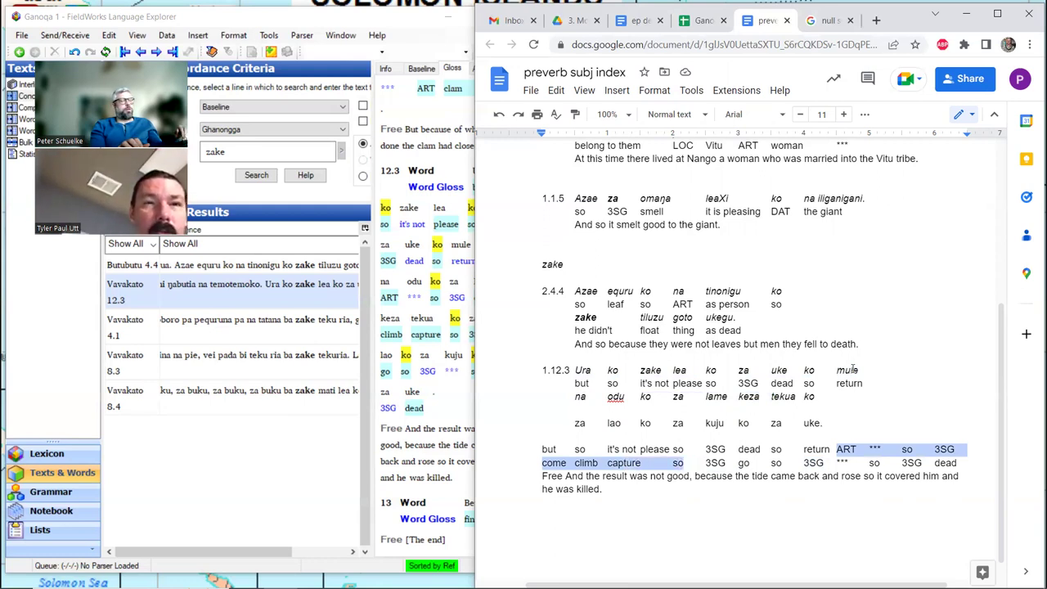
key(BackSpace)
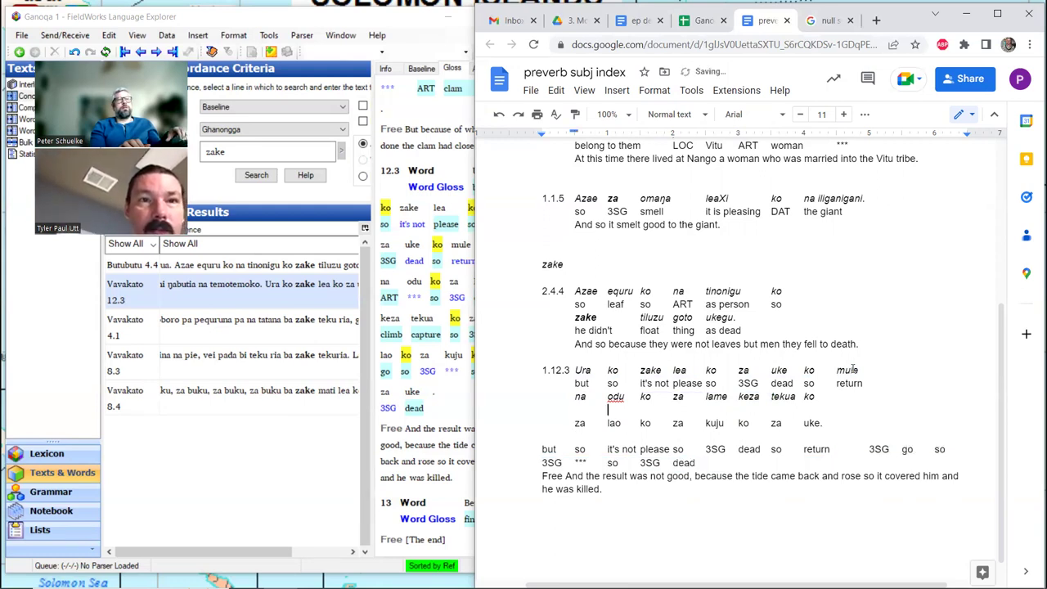
key(ctrl+z)
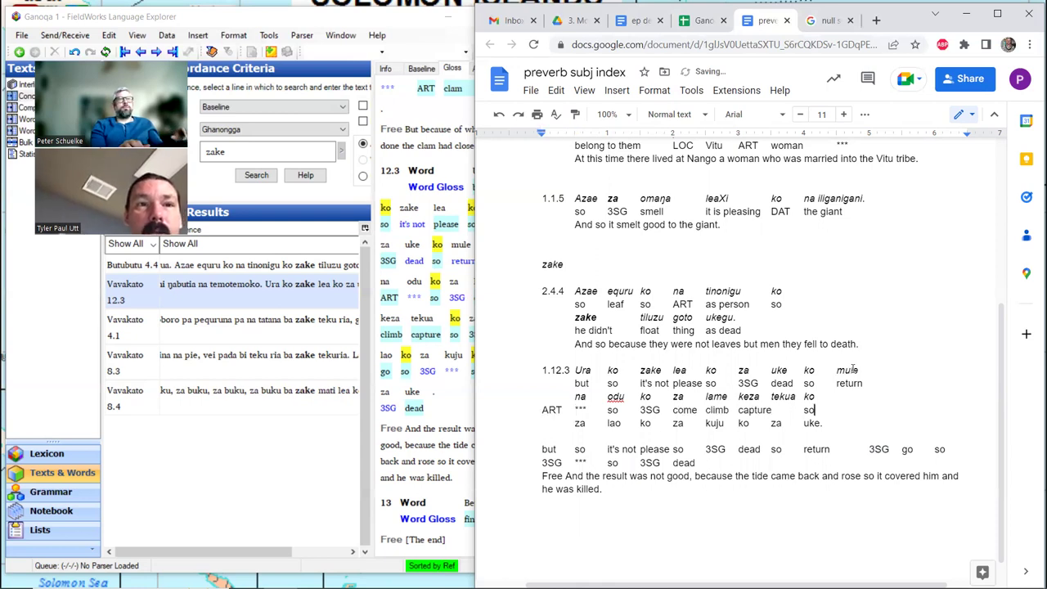
key(Home)
key(Tab)
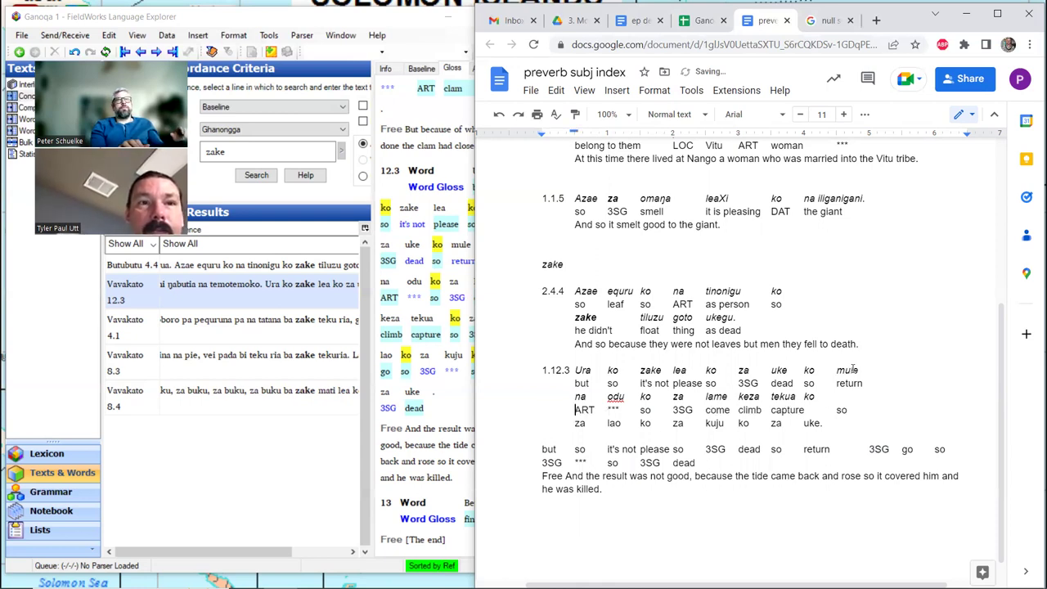
Step: Delete the duplicate gloss words 'but … 3SG' and join the remaining gloss line
key(Down)
key(Down)
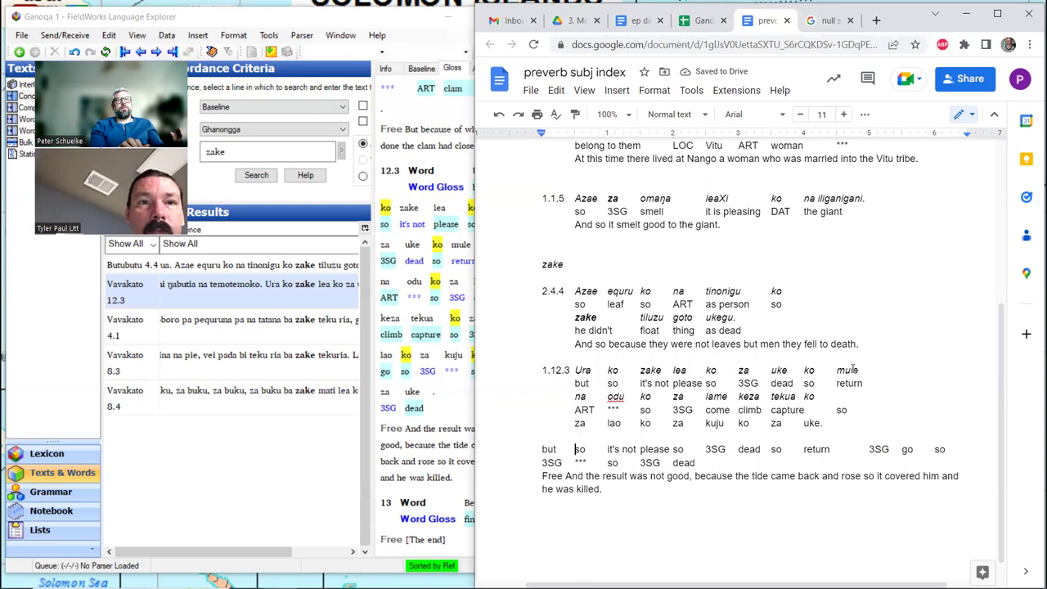
key(Left)
key(Left)
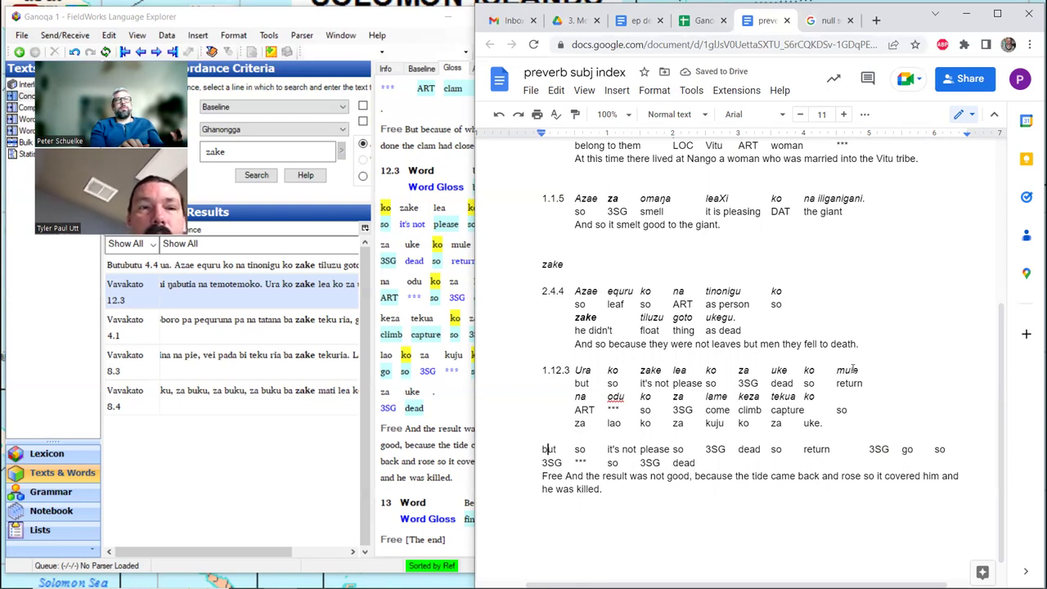
key(Home)
key(shift+End)
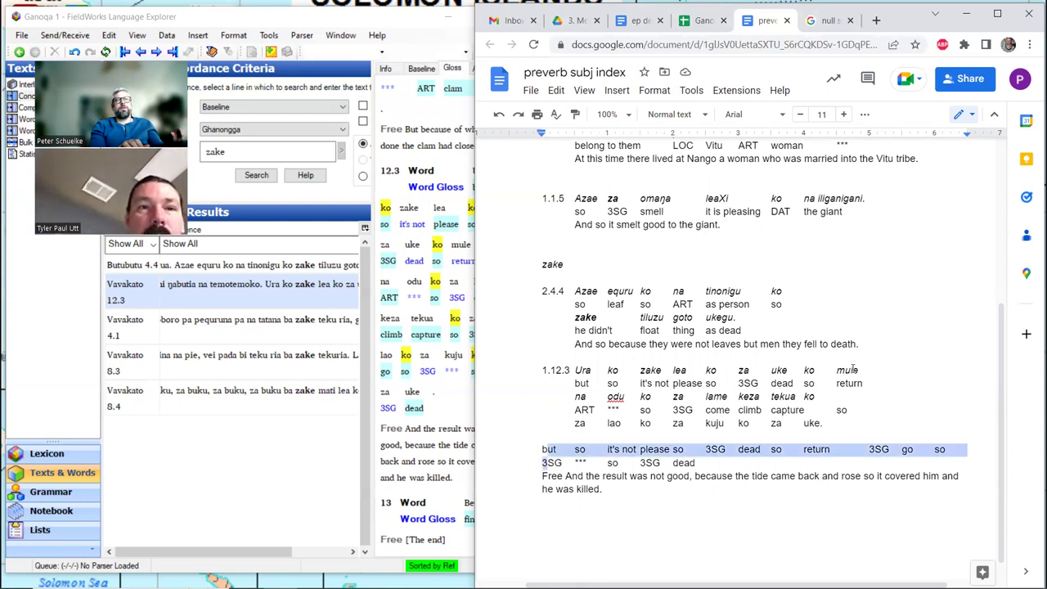
key(Left)
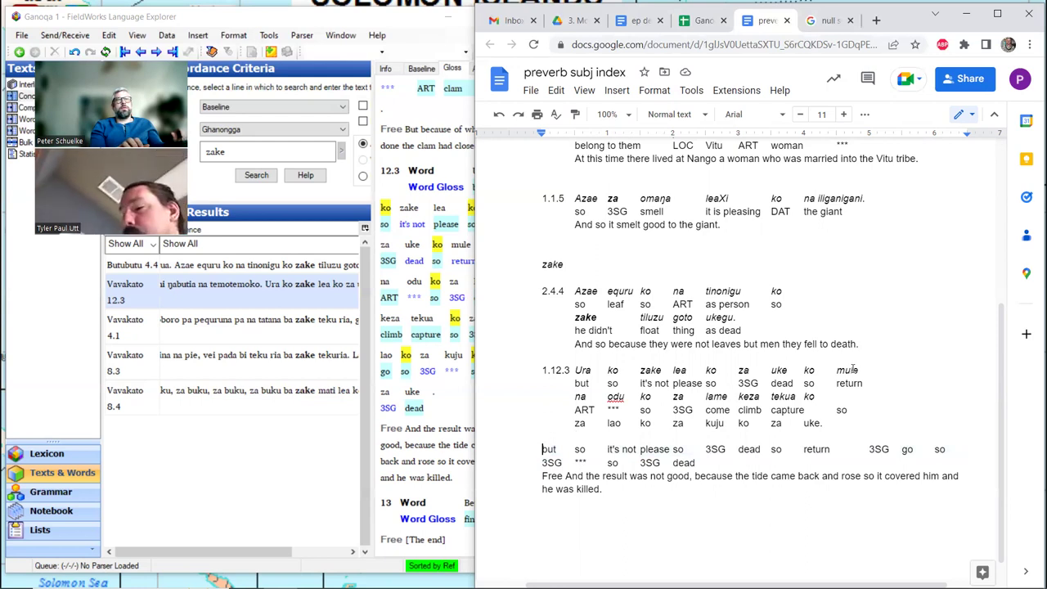
key(ctrl+shift+Right)
key(ctrl+shift+Right)
key(ctrl+shift+Right)
key(ctrl+shift+Right)
key(ctrl+shift+Right)
key(ctrl+shift+Right)
key(ctrl+shift+Right)
key(ctrl+shift+Right)
key(ctrl+shift+Right)
key(shift+Right)
key(shift+Right)
key(shift+Right)
key(shift+Right)
key(shift+Right)
key(shift+Right)
key(shift+Right)
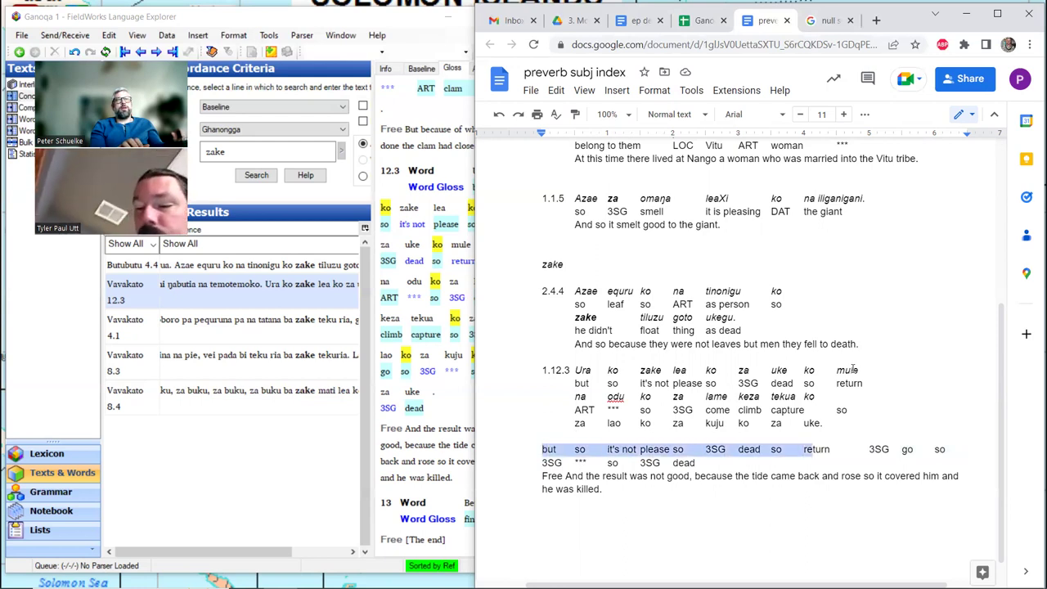
key(BackSpace)
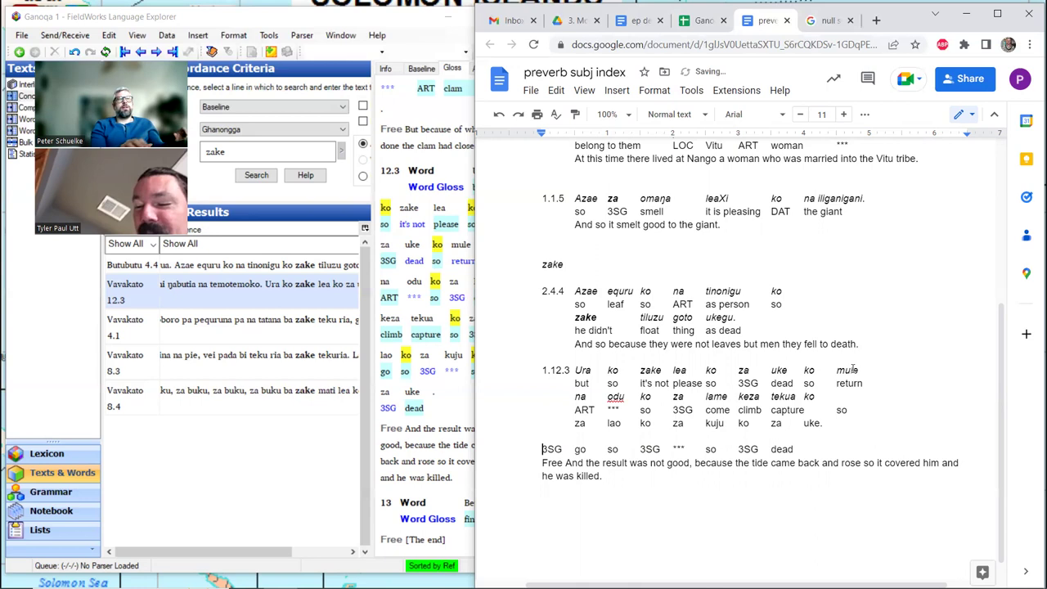
key(BackSpace)
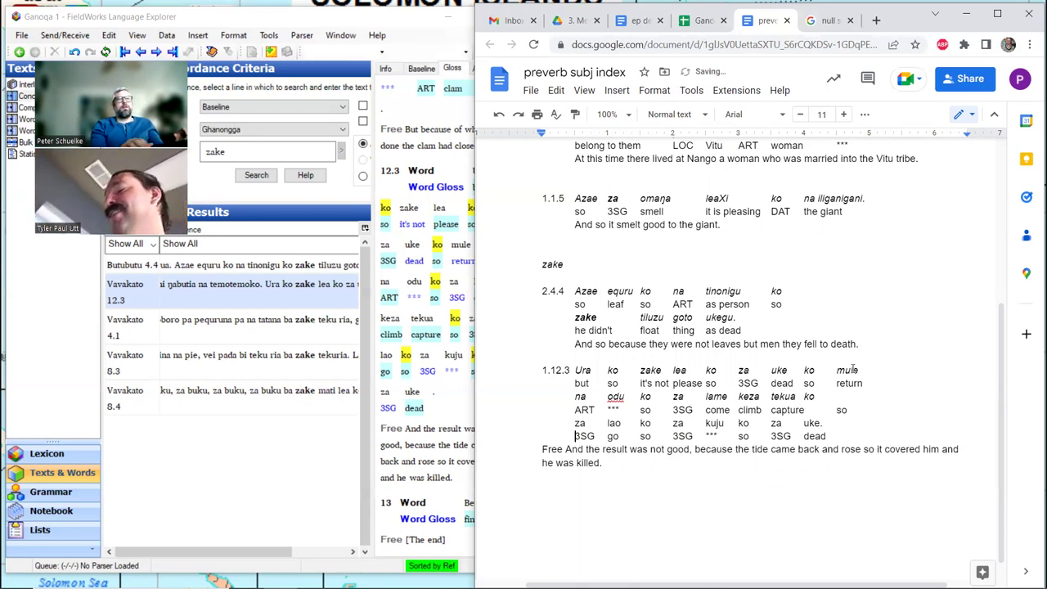
Step: Remove the 'Free' label from the translation and indent it to match the glosses
key(Down)
key(BackSpace)
key(BackSpace)
key(BackSpace)
key(BackSpace)
key(BackSpace)
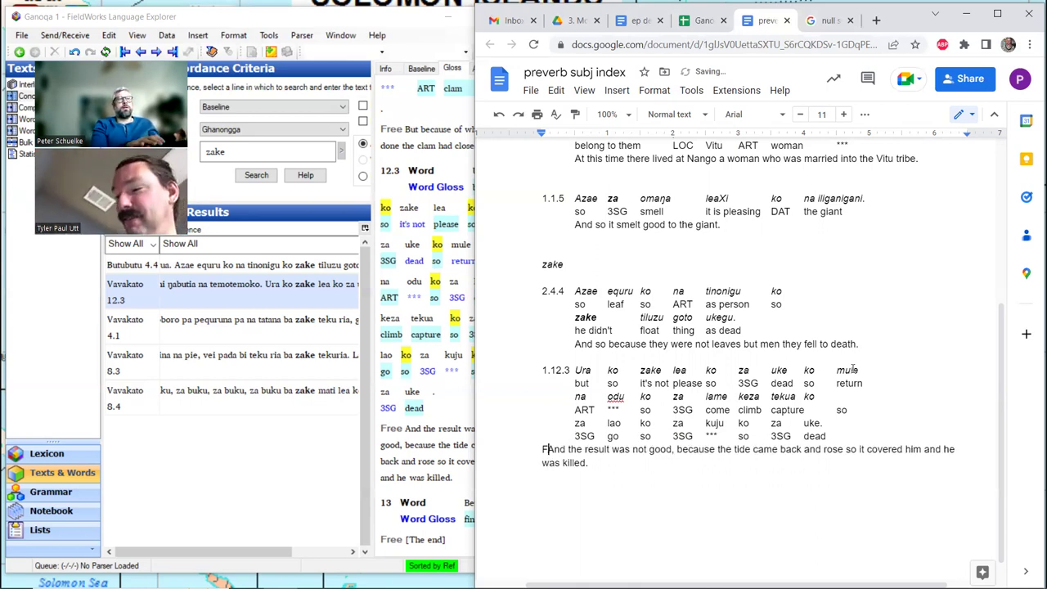
key(Tab)
key(Up)
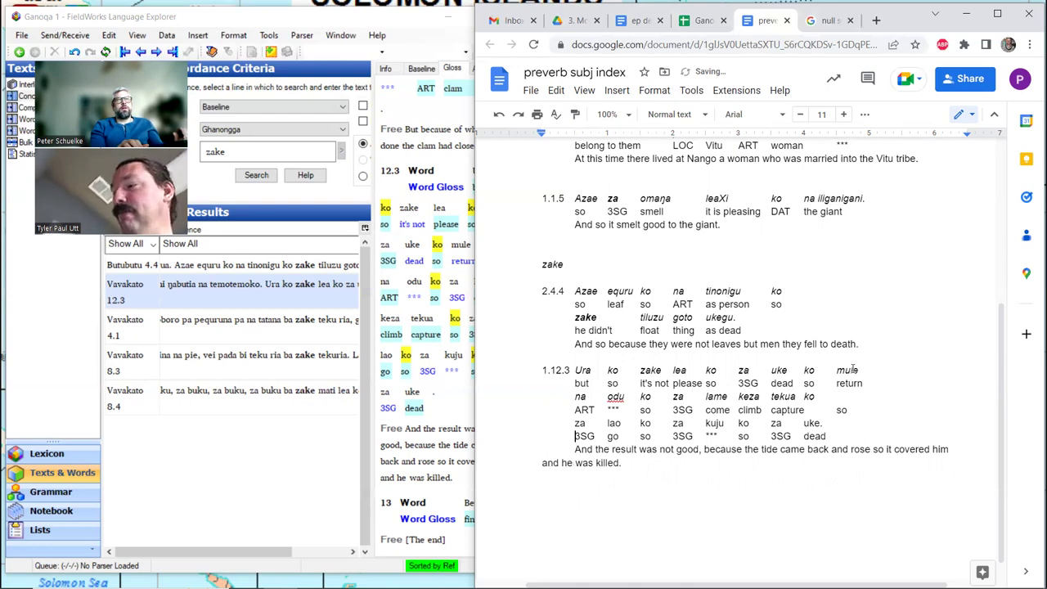
Step: Italicize the 'za lao ko za kuju' line and tab-align the final ko above its gloss so
key(shift+Up)
key(shift+Left)
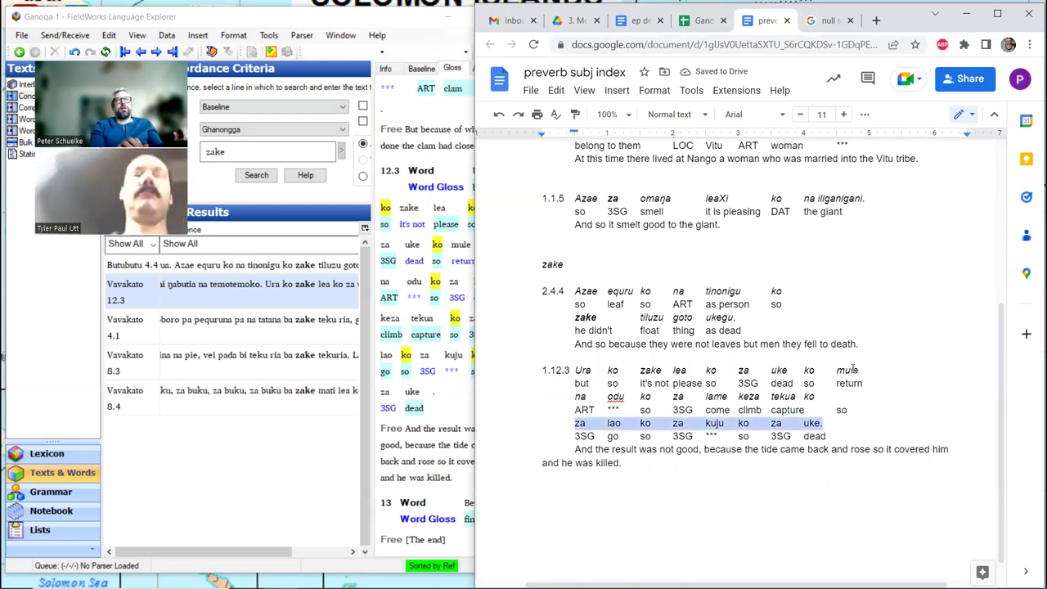
key(ctrl+i)
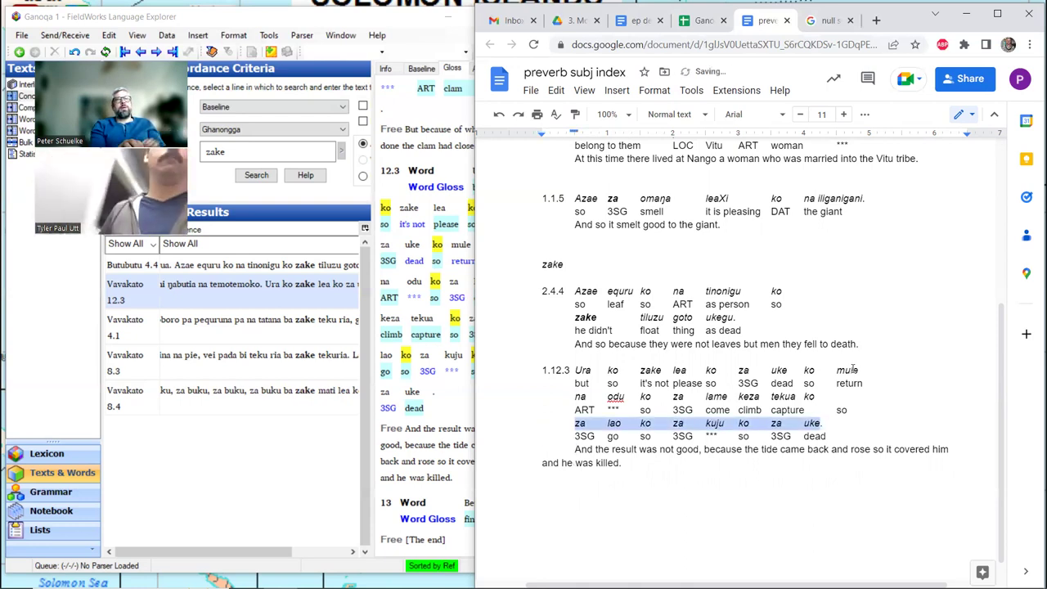
key(Up)
key(Right)
key(Right)
key(Right)
key(Right)
key(Right)
key(Right)
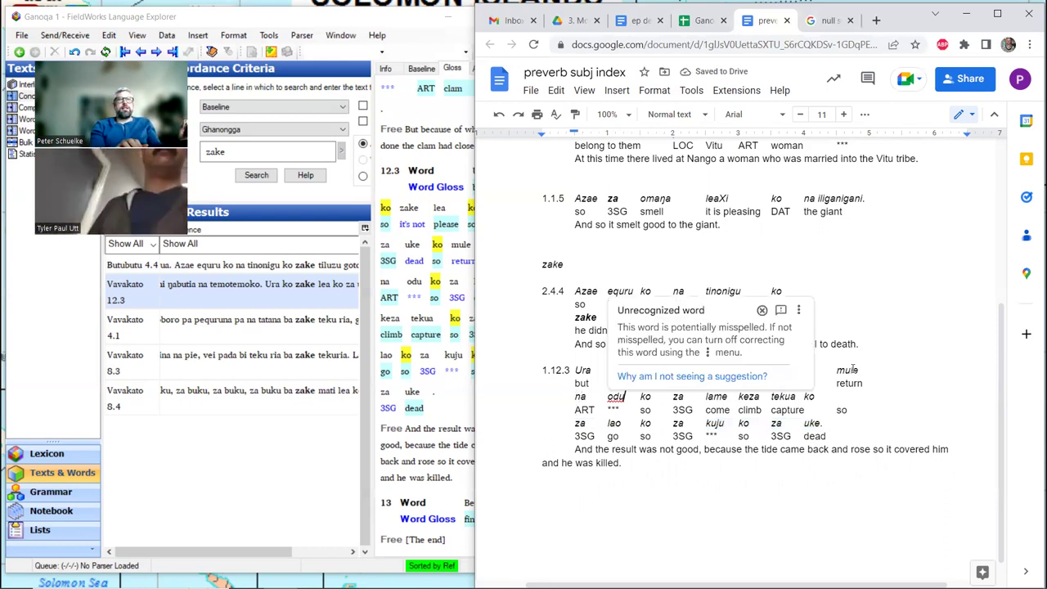
key(Right)
key(Right)
key(Right)
key(Right)
key(Right)
key(Right)
key(Right)
key(Right)
key(Right)
key(Right)
key(Right)
key(Right)
key(Right)
key(Right)
key(Right)
key(Right)
key(Right)
key(Right)
key(Right)
key(Right)
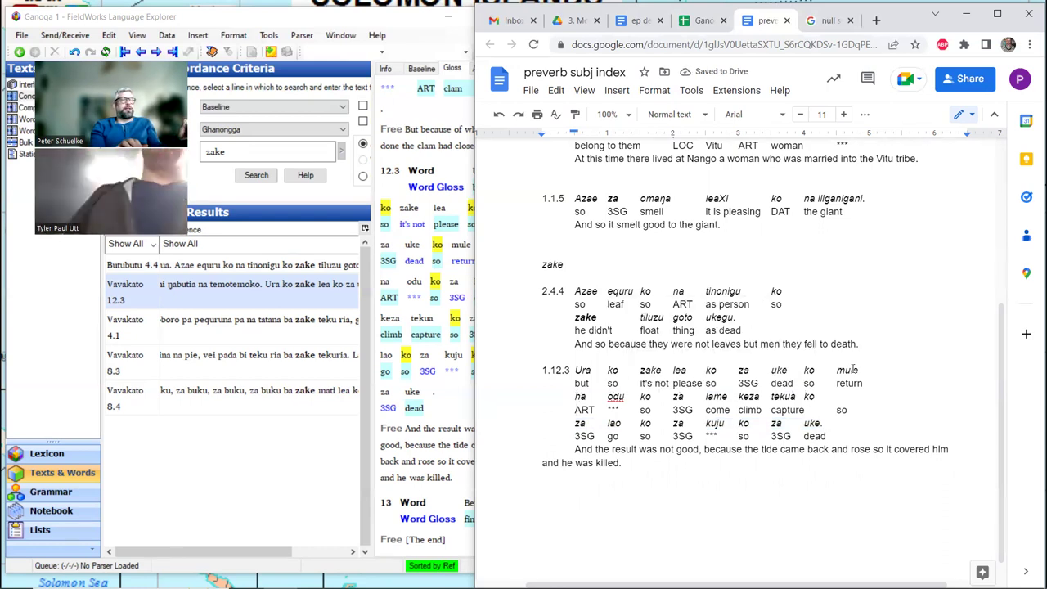
key(Tab)
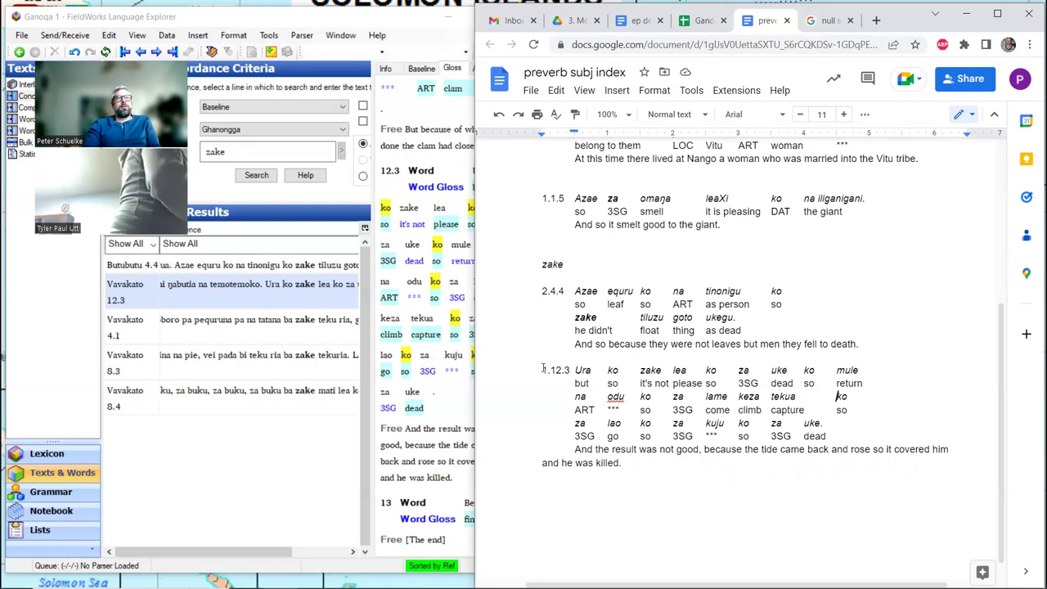
Step: Make the word zake bold in example 1.12.3
drag(544, 369, 838, 431)
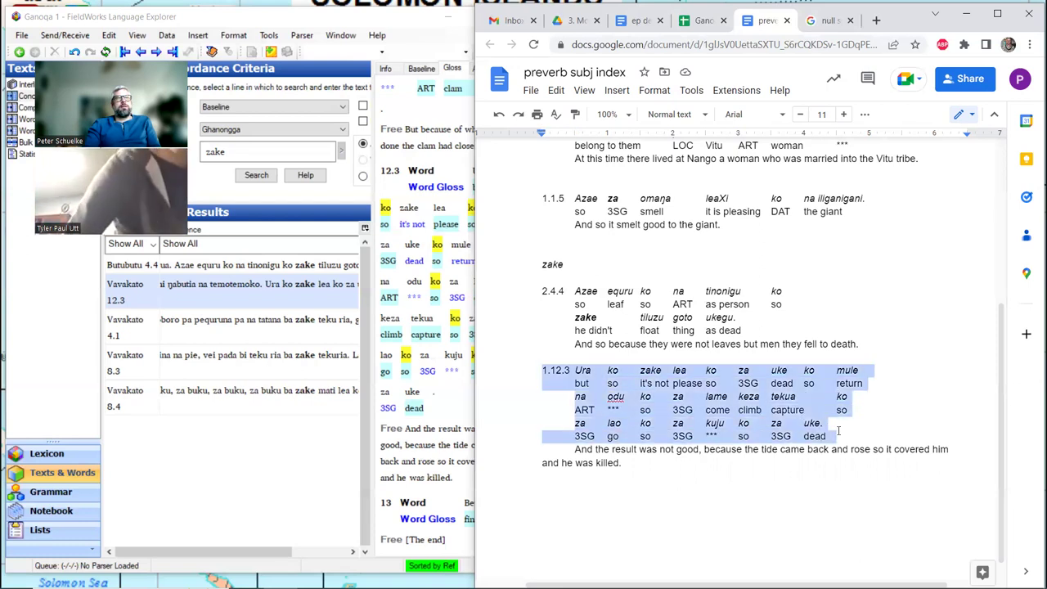
click(838, 431)
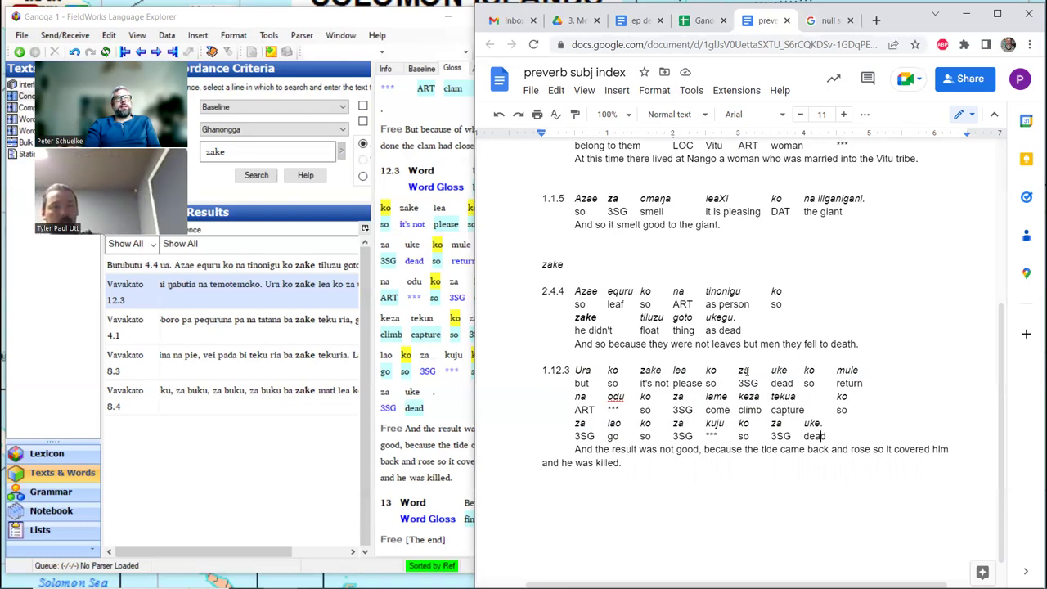
double_click(655, 370)
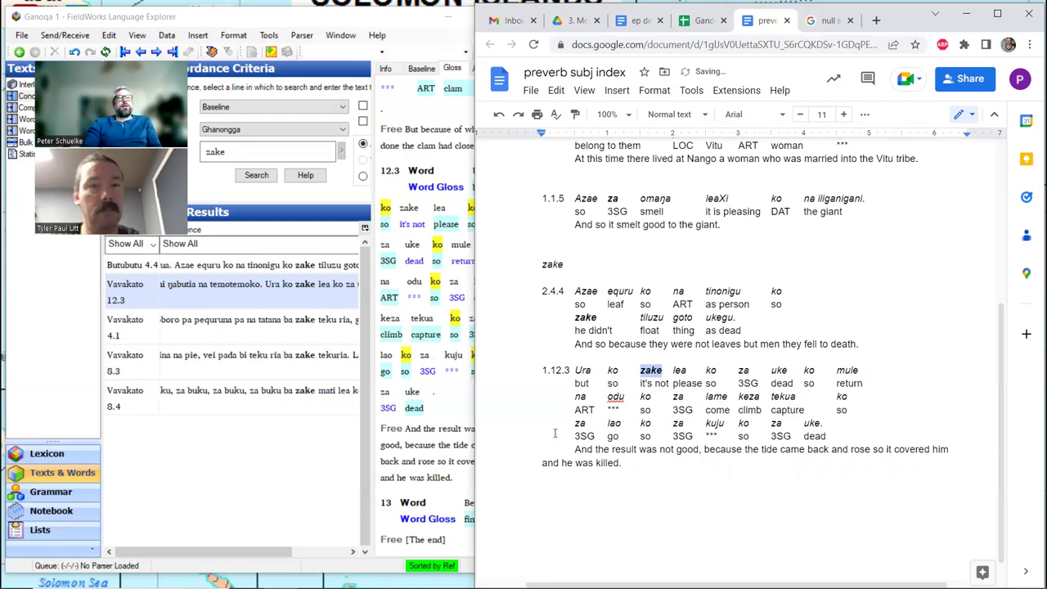
Step: Merge 'and he was killed.' into the indented translation and add an unindented empty line after
click(534, 462)
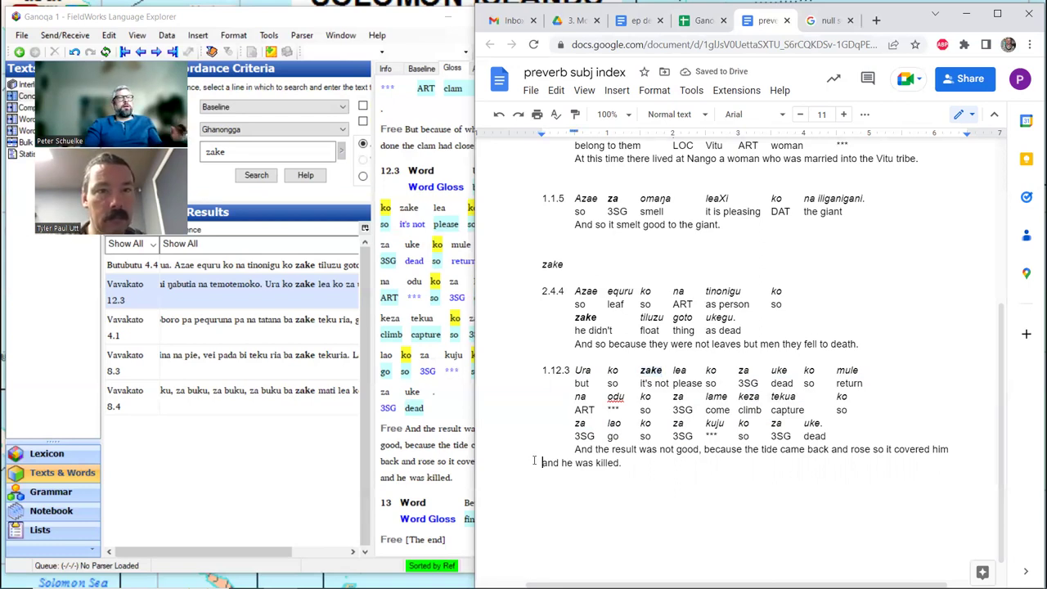
key(BackSpace)
key(ctrl+Up)
key(BackSpace)
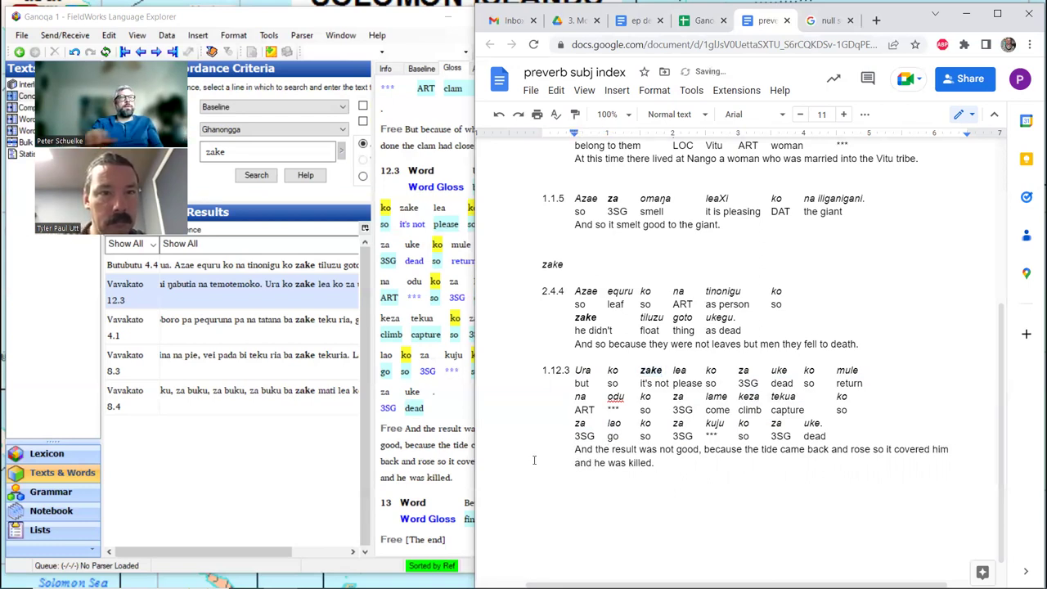
click(685, 466)
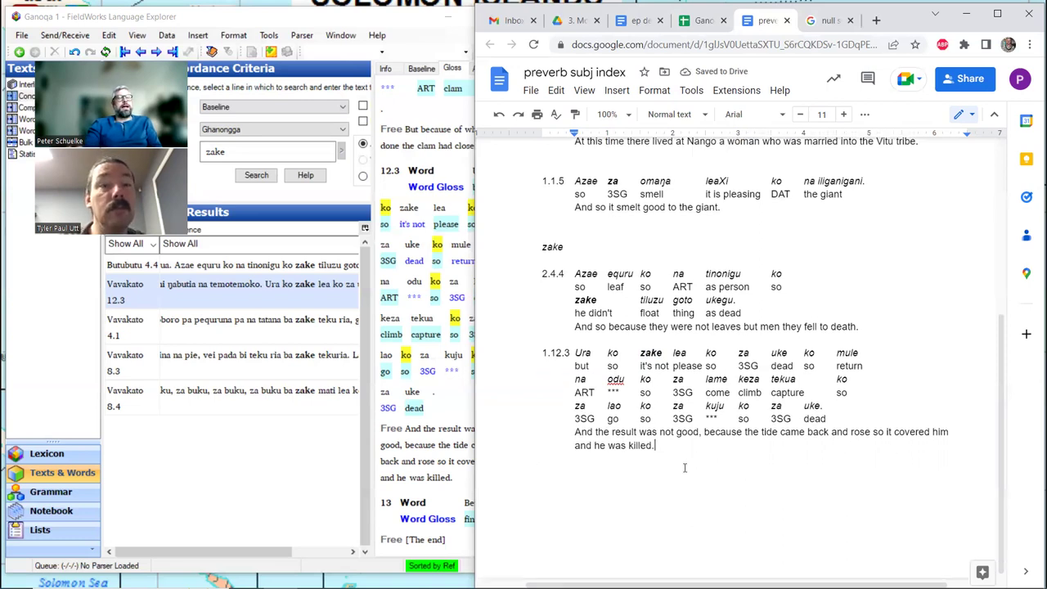
key(Return)
key(BackSpace)
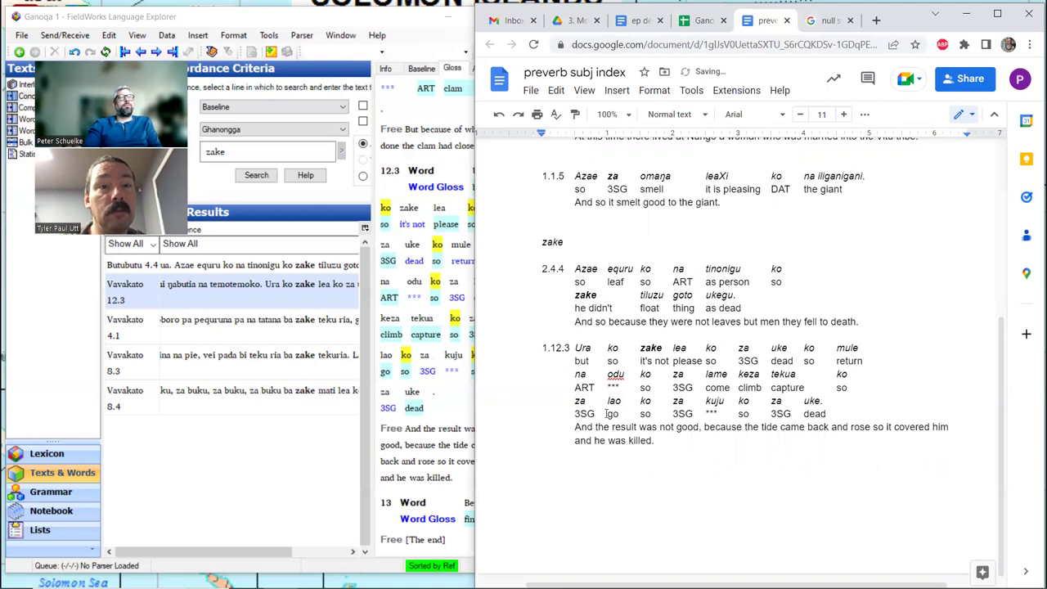
scroll(606, 413, up, 5)
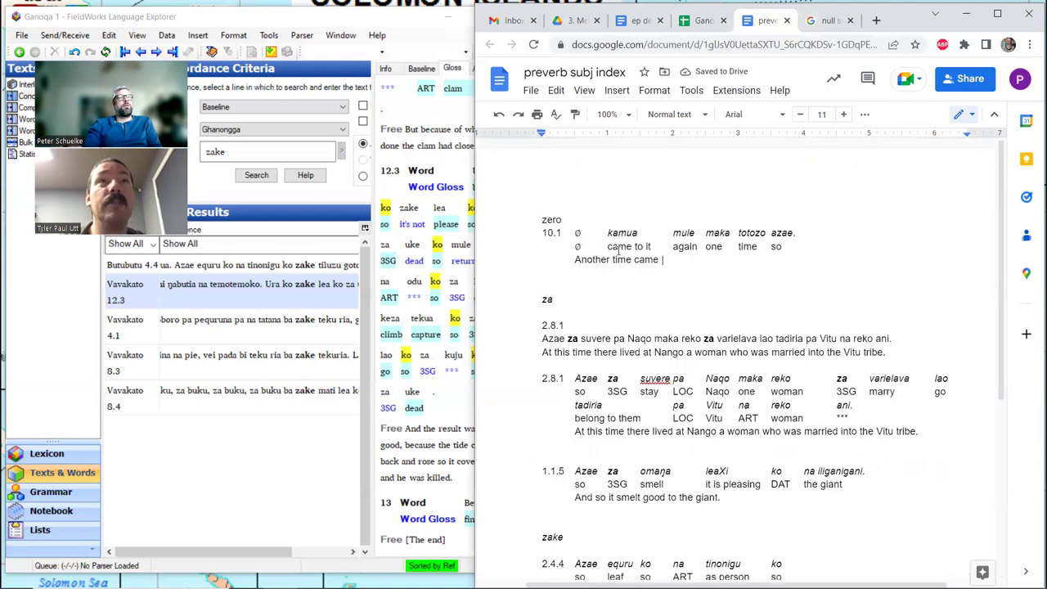
scroll(619, 250, down, 3)
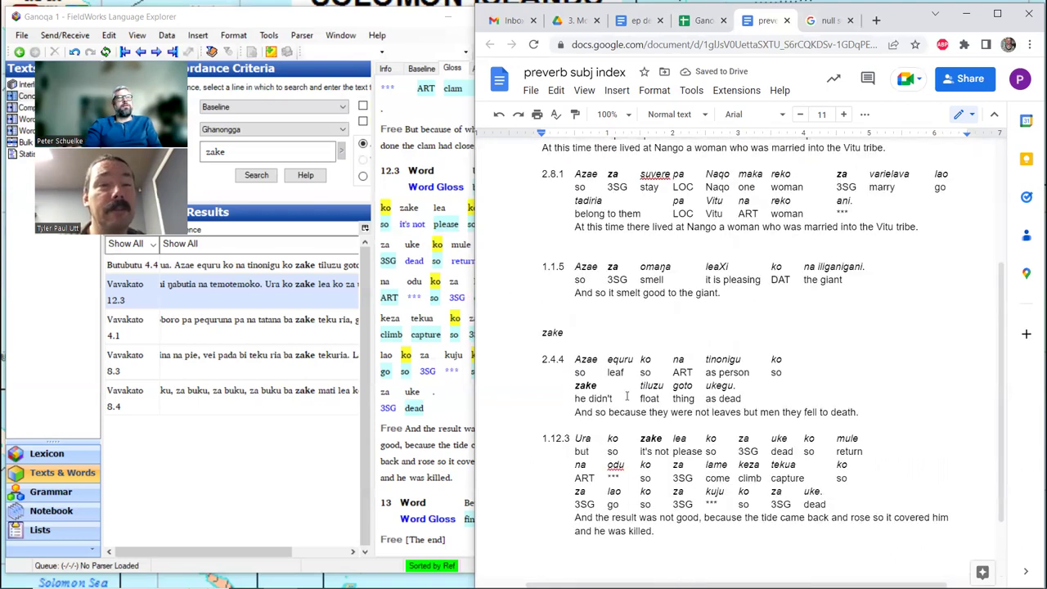
click(423, 286)
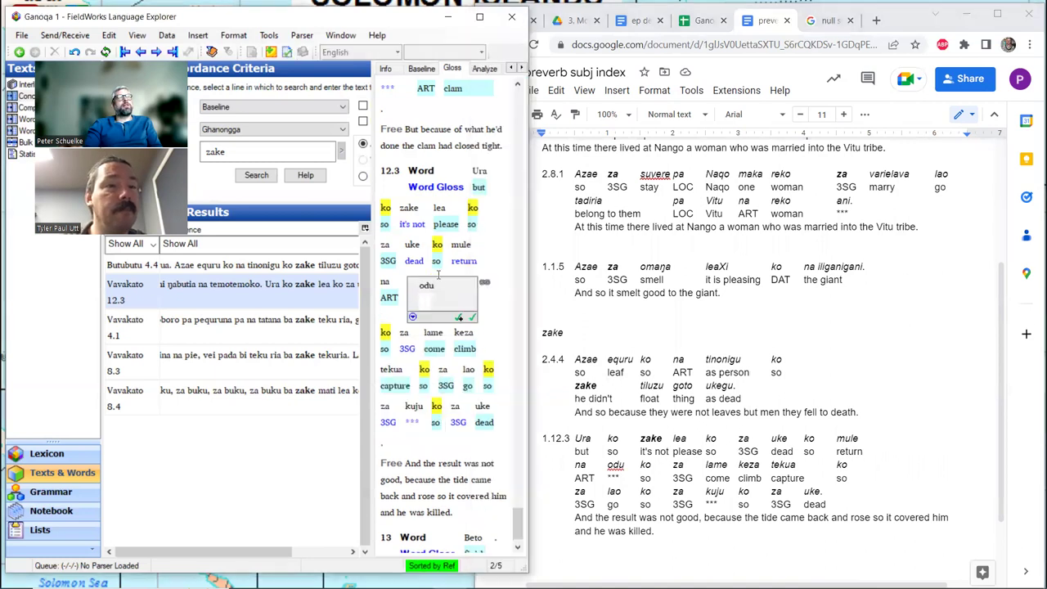
Step: Create a FieldWorks lexicon entry for odu glossed 'tide' and replace its placeholder gloss in the doc with 'tide'
click(484, 68)
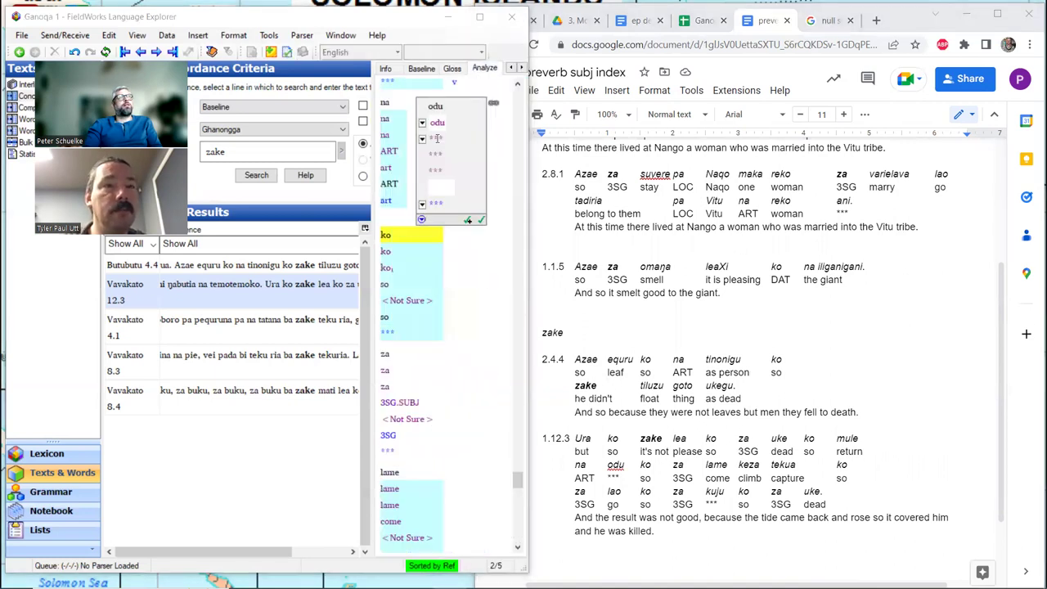
click(422, 139)
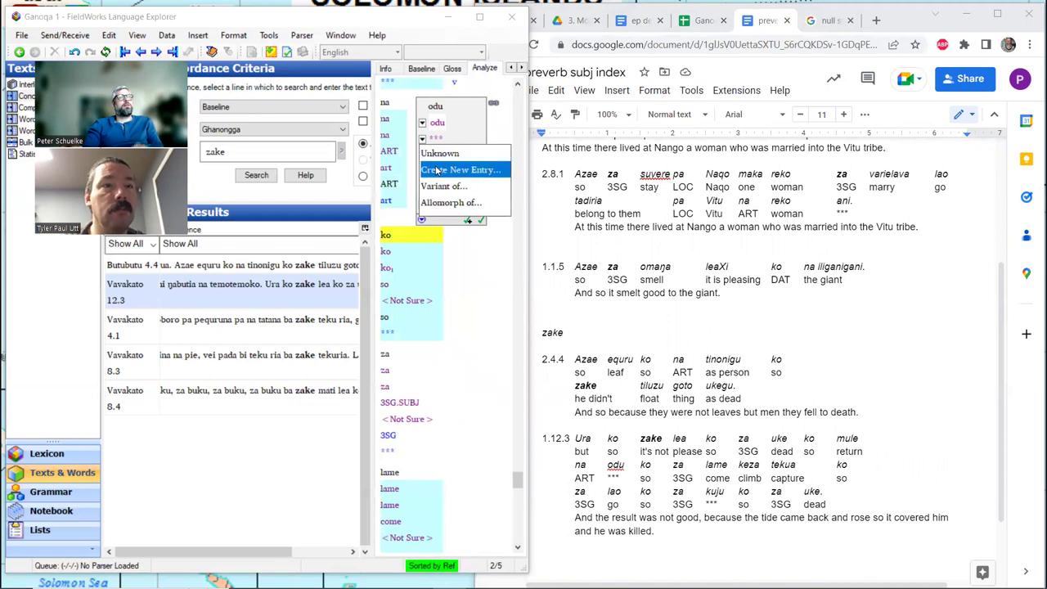
click(437, 169)
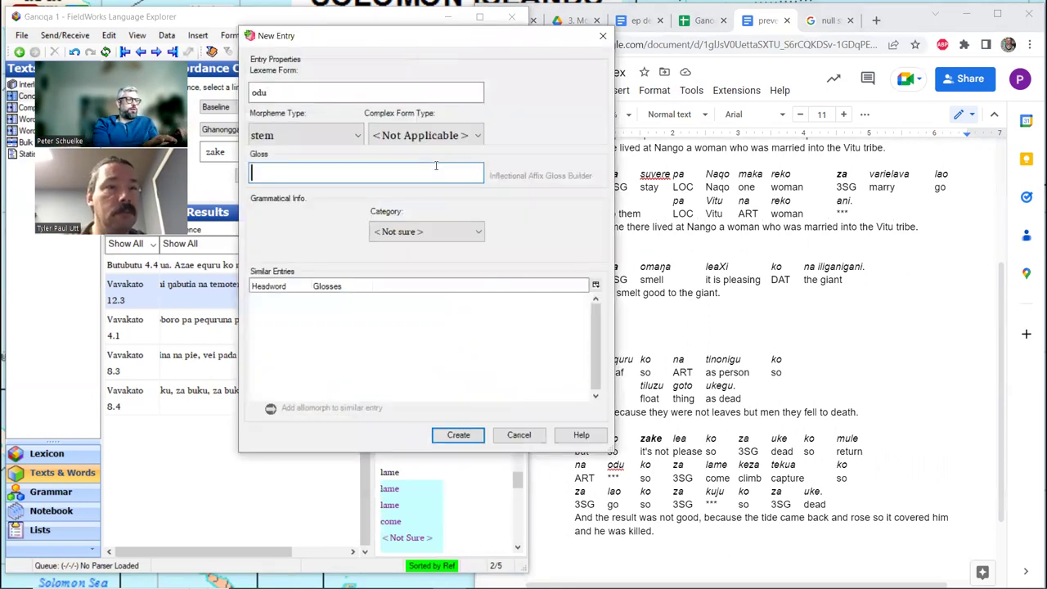
text(TIDE)
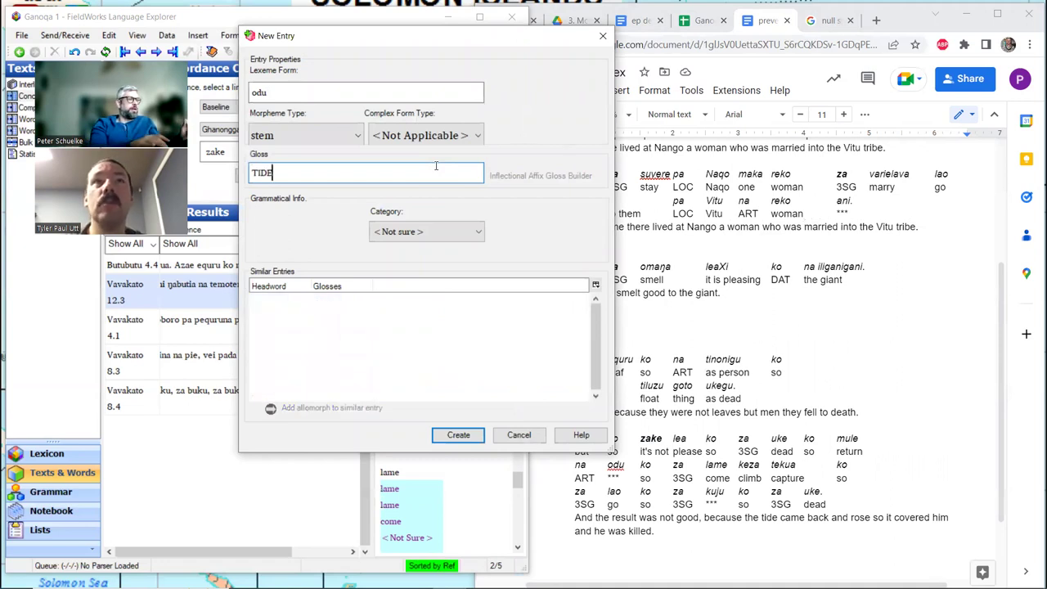
key(BackSpace)
key(BackSpace)
key(BackSpace)
key(BackSpace)
text(t)
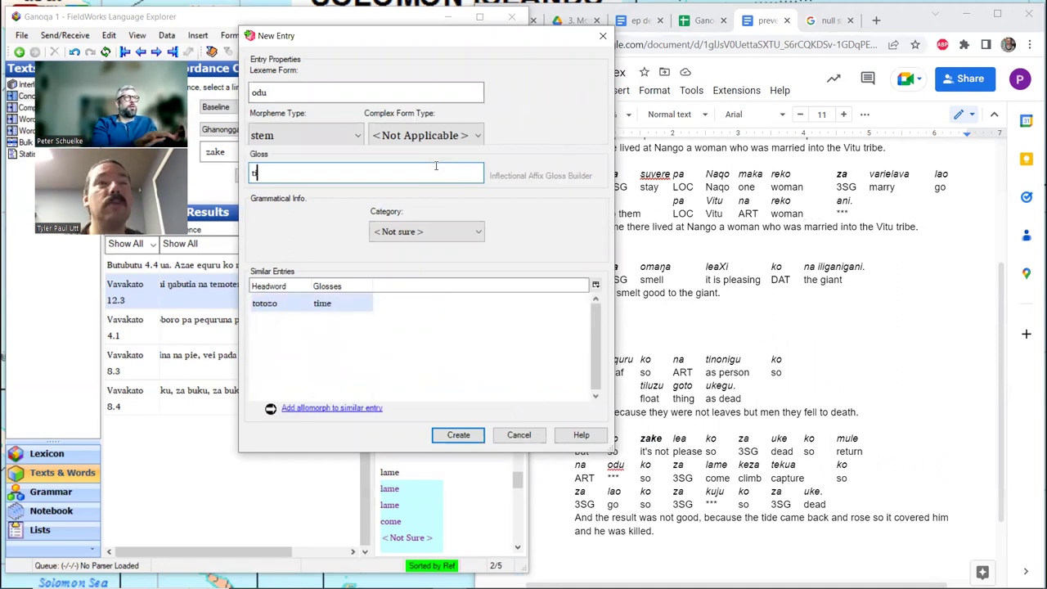
text(ide)
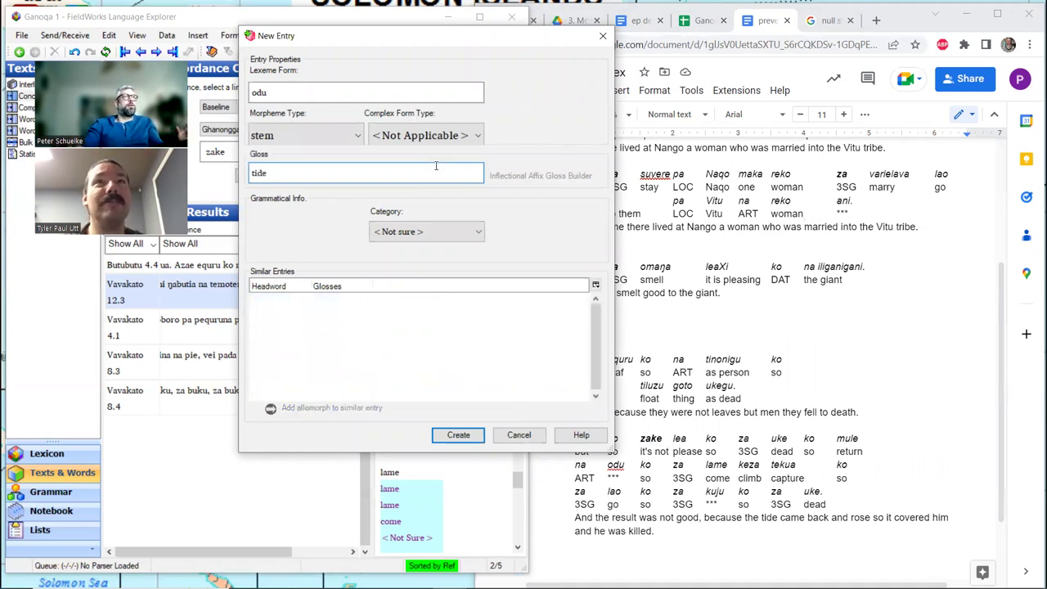
click(457, 435)
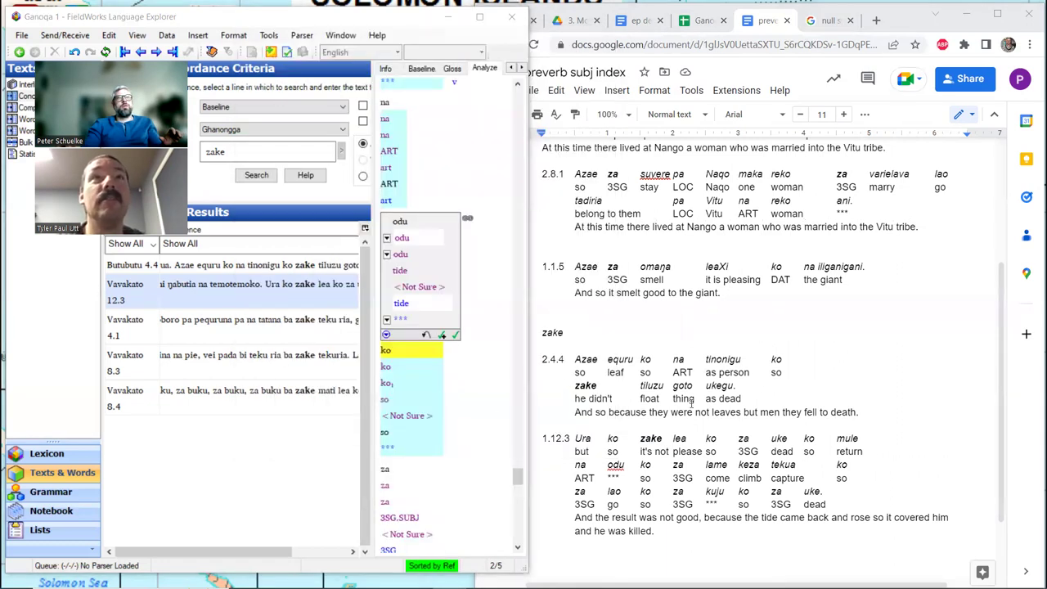
click(623, 478)
key(BackSpace)
key(BackSpace)
key(BackSpace)
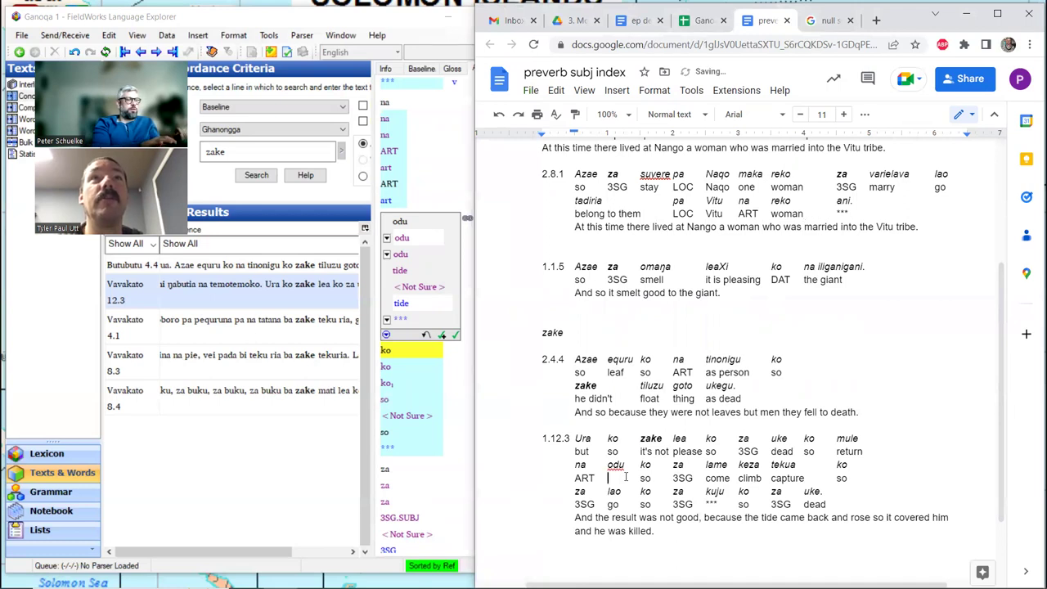
text(tide)
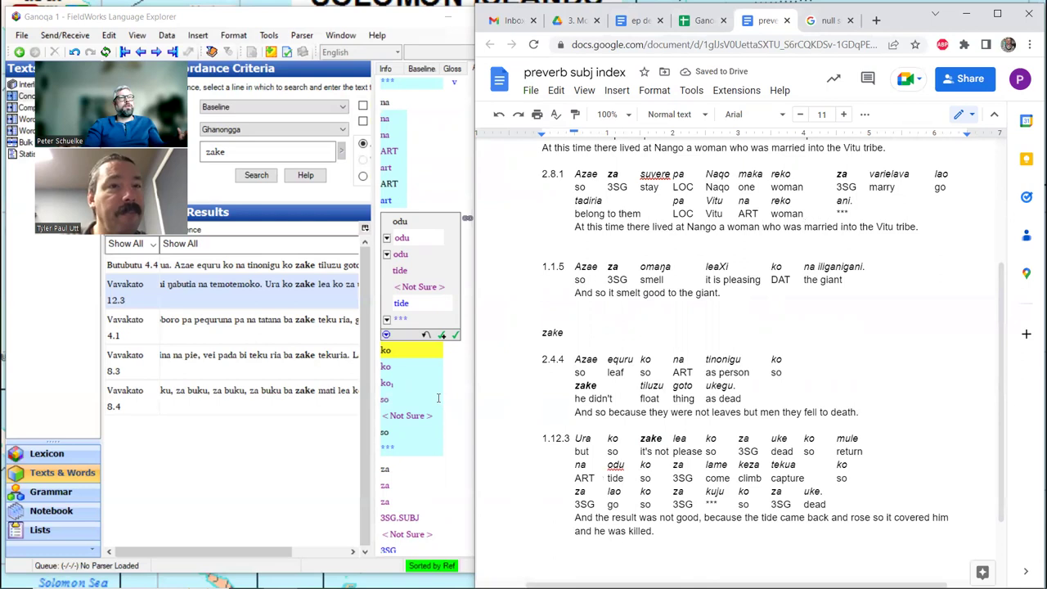
Step: Create a kuju entry glossed 'cover' and enter 'cover' under kuju in the doc
scroll(433, 396, down, 2)
scroll(432, 396, down, 2)
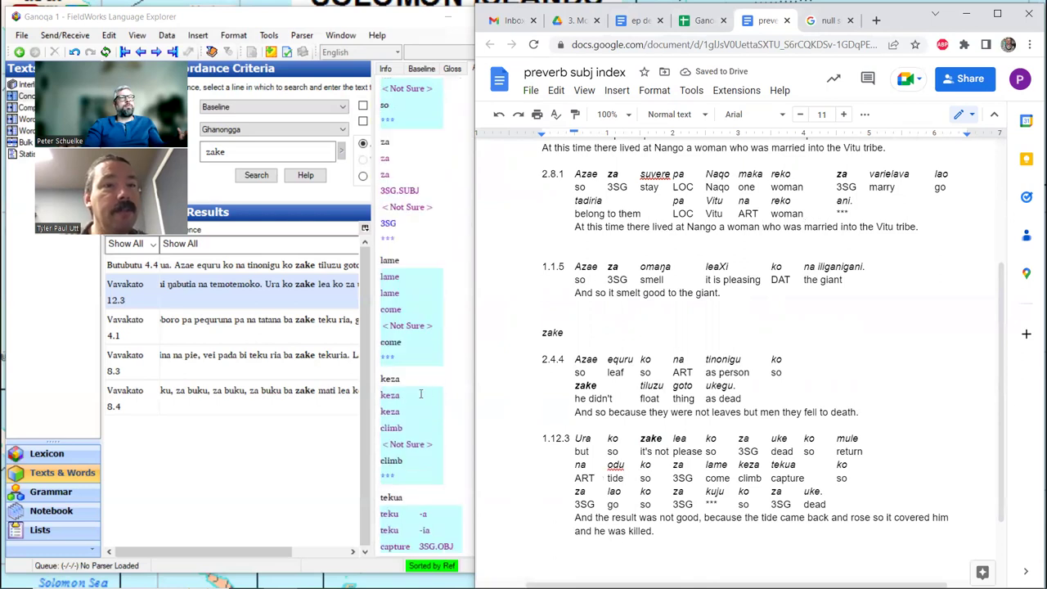
scroll(414, 393, down, 5)
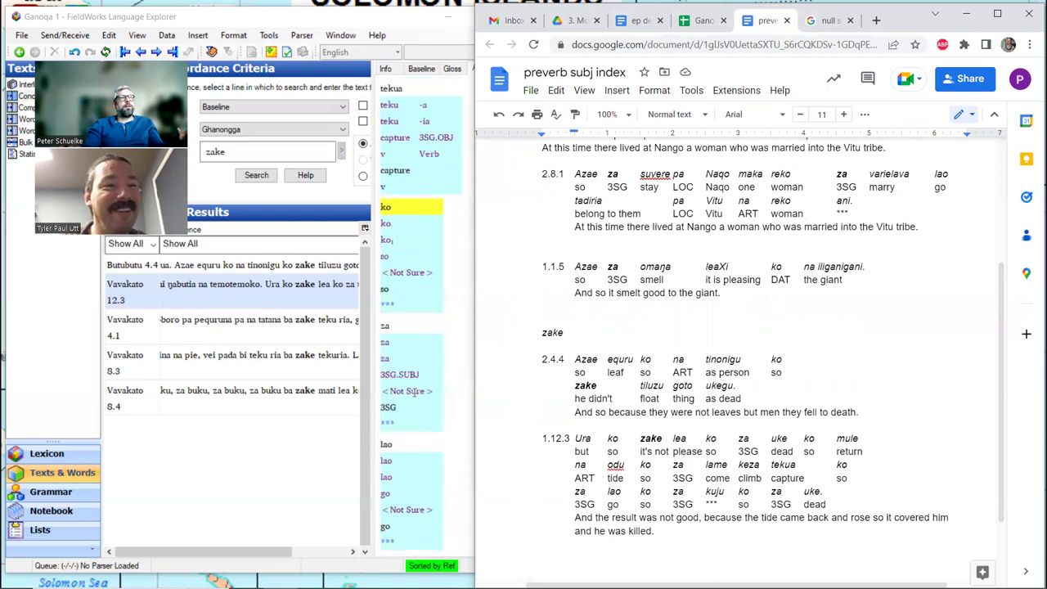
scroll(426, 372, down, 1)
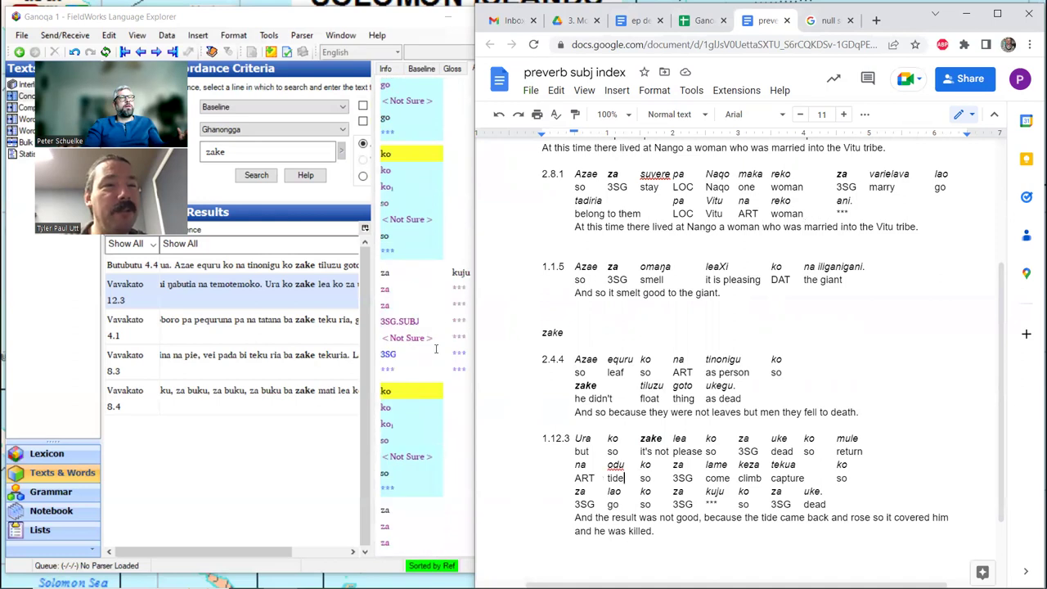
click(458, 303)
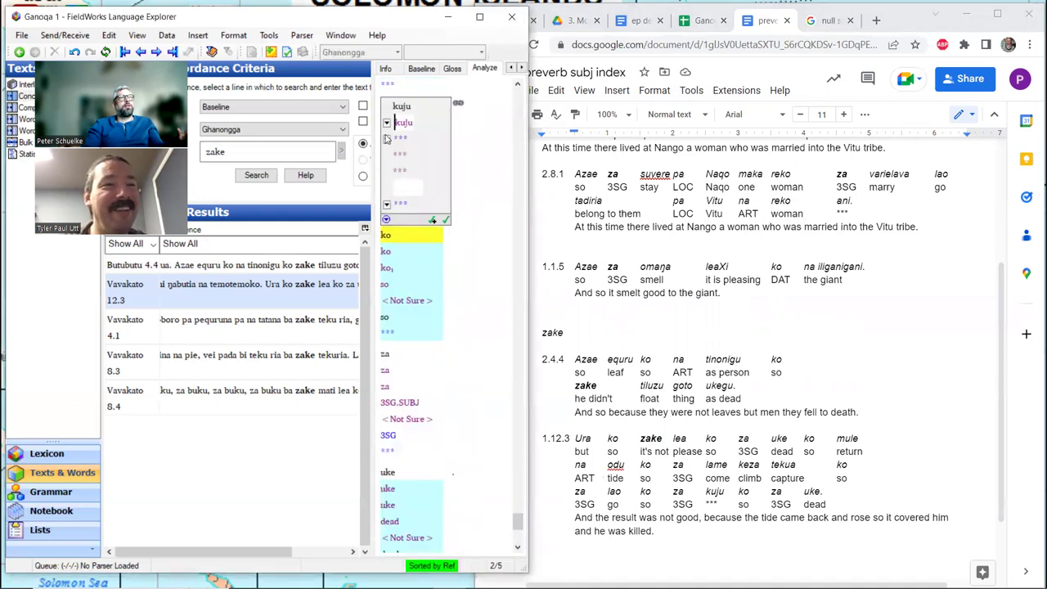
click(387, 138)
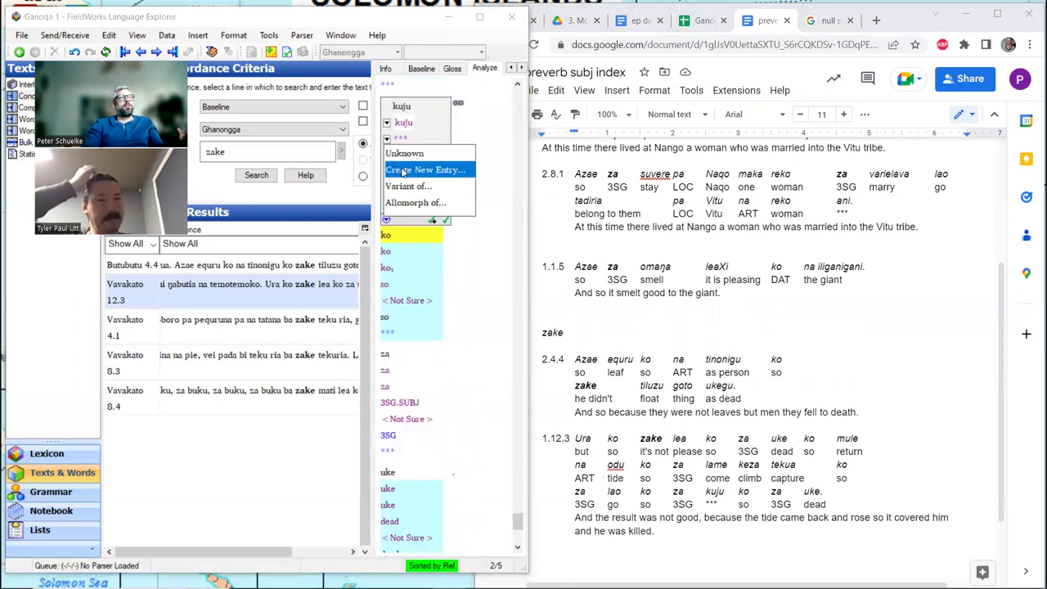
click(403, 171)
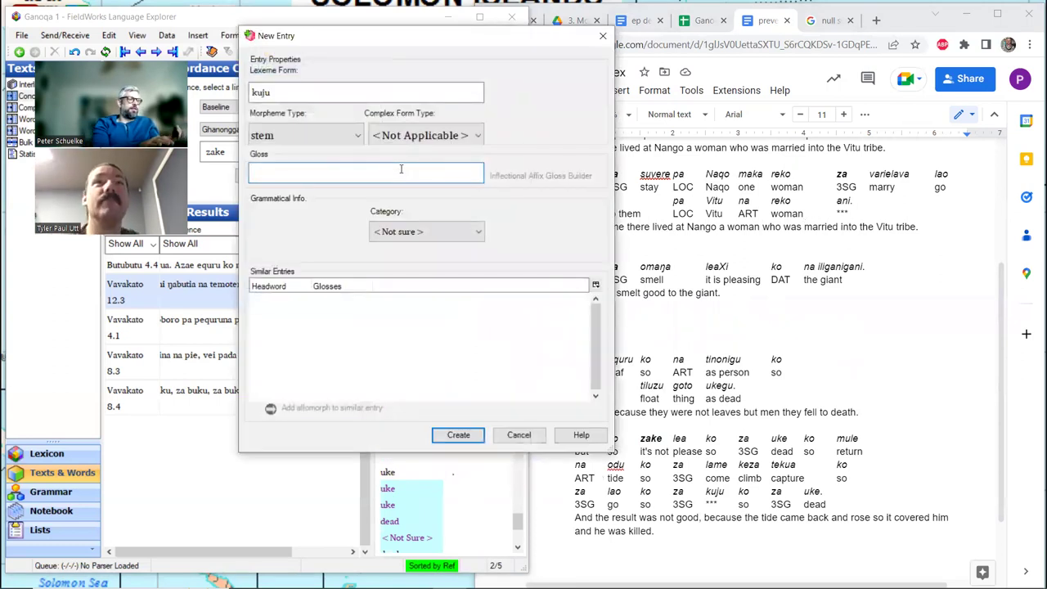
text(cover)
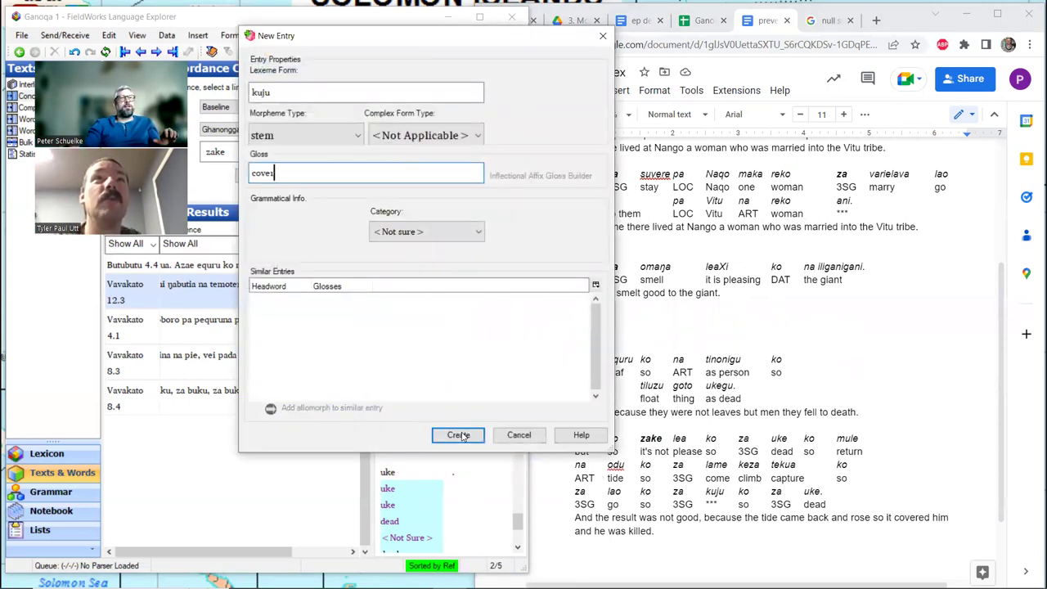
click(462, 435)
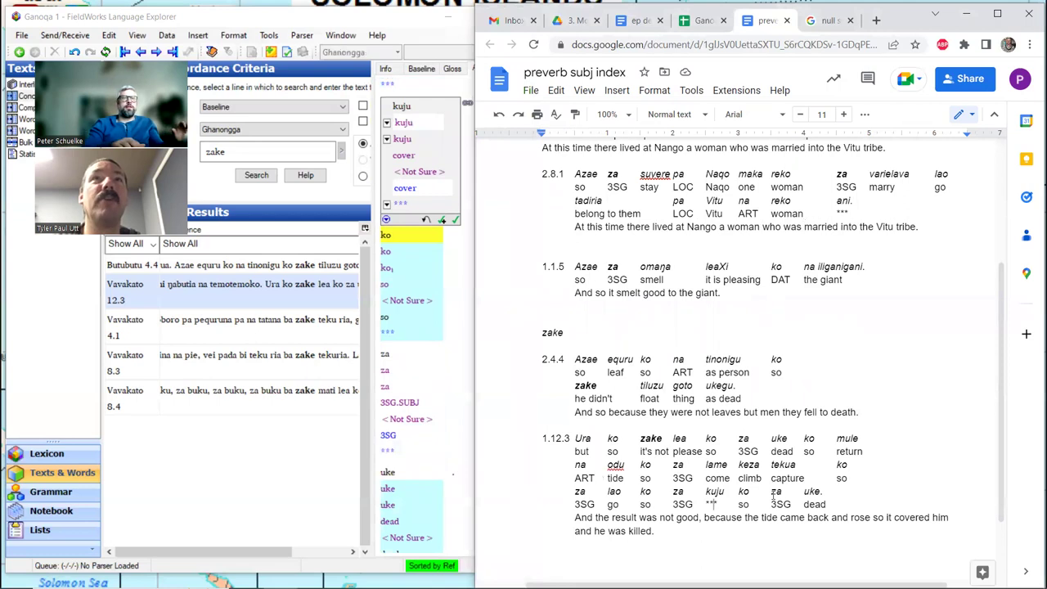
text(co)
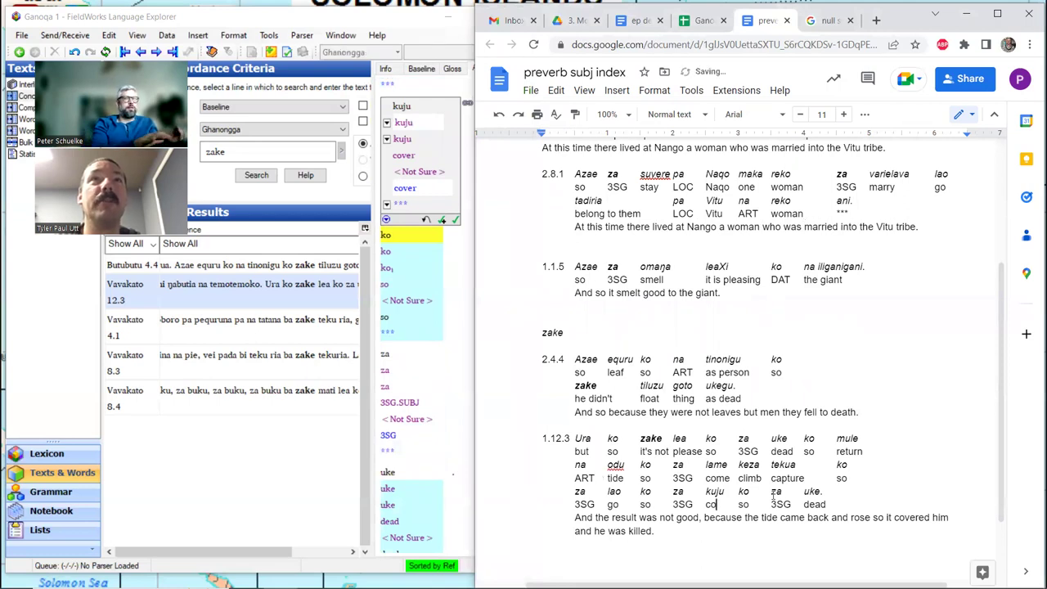
text(ver)
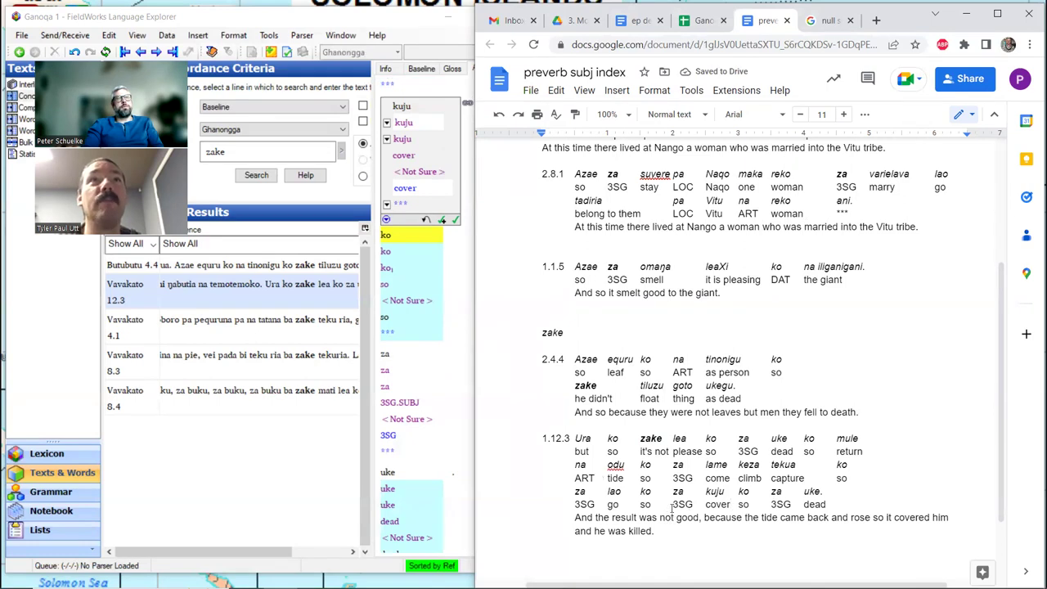
drag(540, 440, 672, 532)
key(ctrl+c)
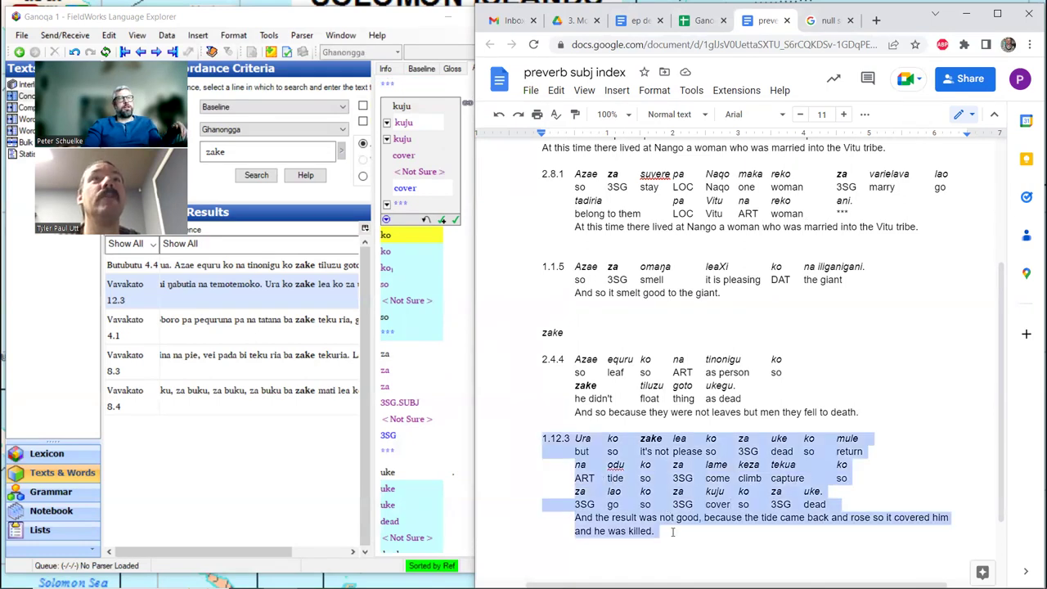
Step: Paste the 1.12.3 example above the zake heading and unbold its zake
scroll(630, 507, up, 3)
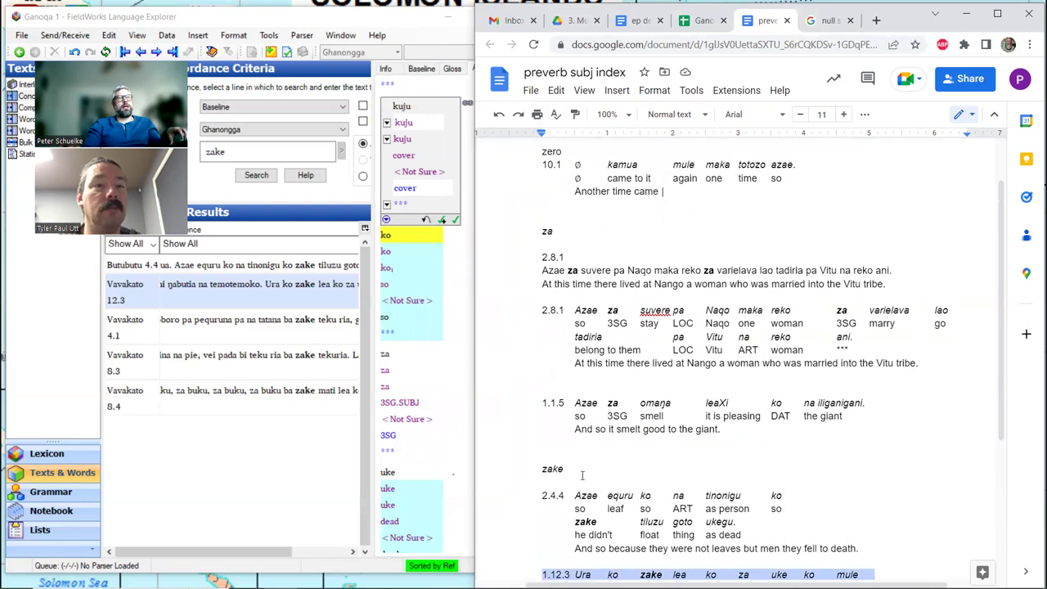
click(554, 449)
key(Return)
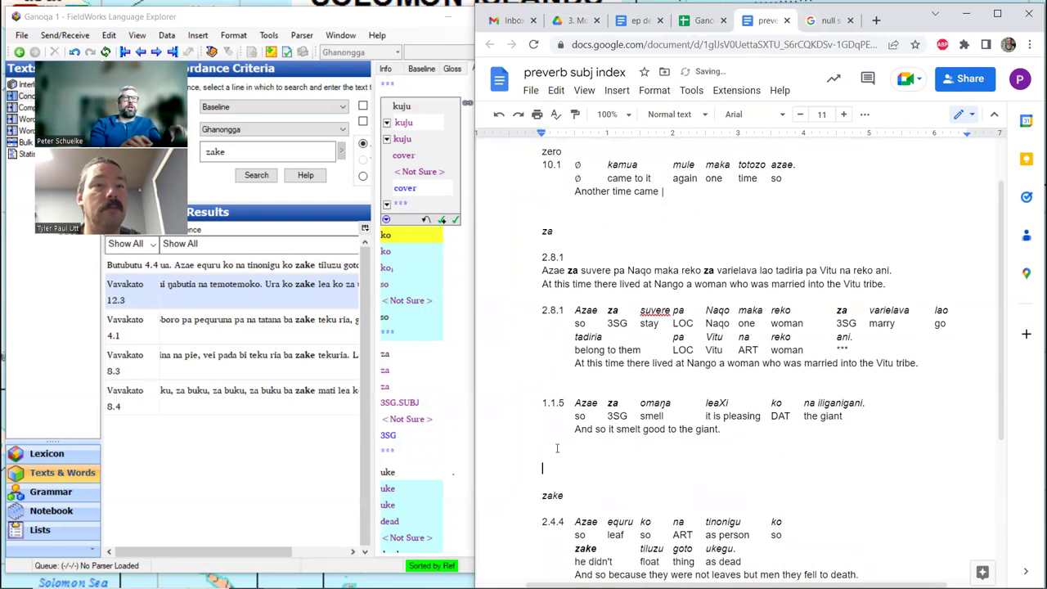
key(ctrl+v)
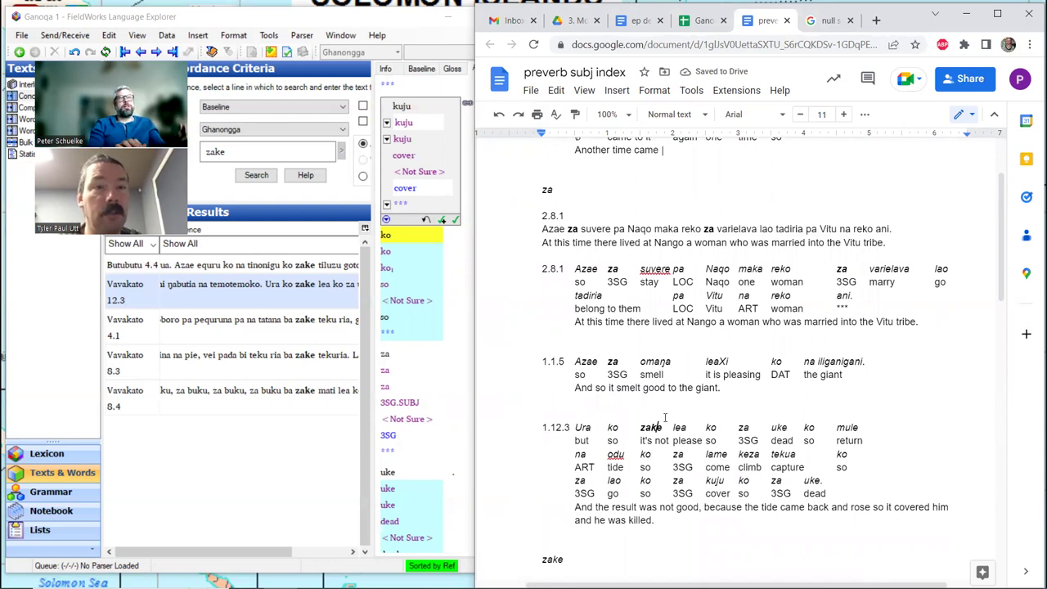
drag(662, 426, 640, 427)
key(ctrl+b)
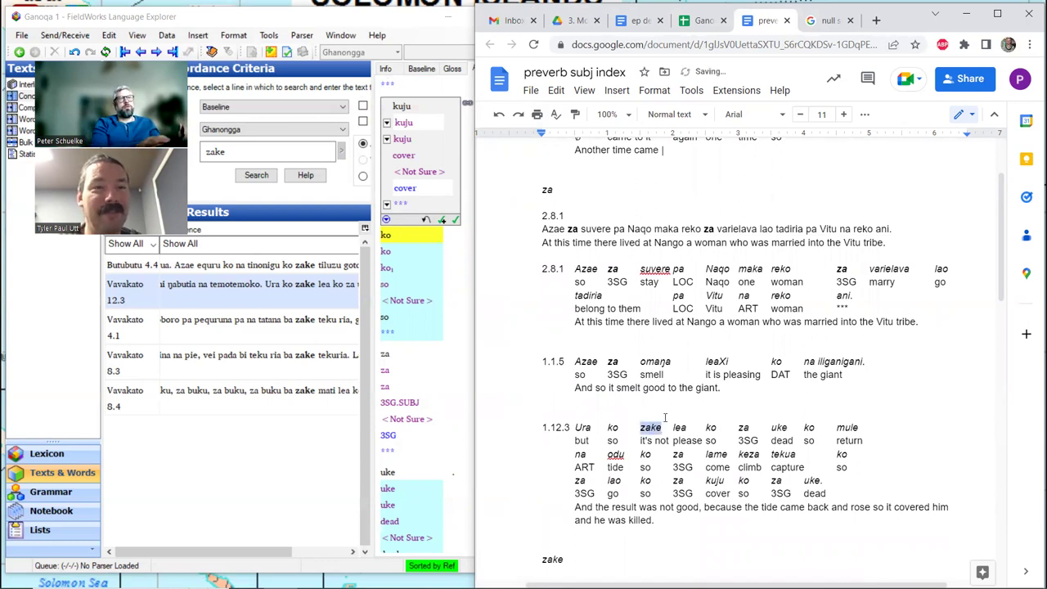
Step: Bold the za after ko and the za on the keza line of example 1.12.3
key(Down)
key(Right)
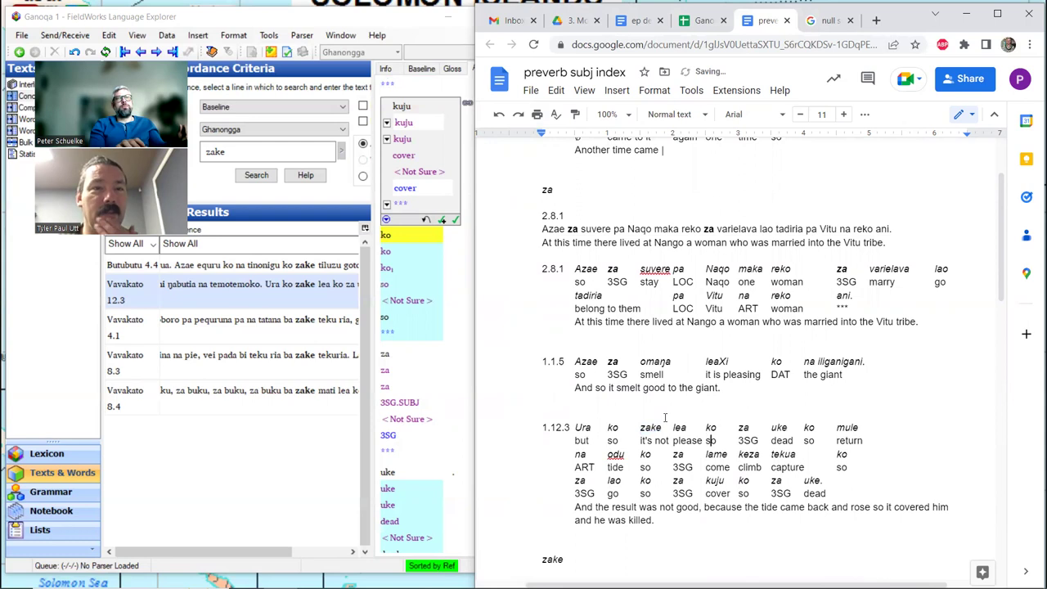
key(Up)
key(Right)
key(shift+Right)
key(shift+Right)
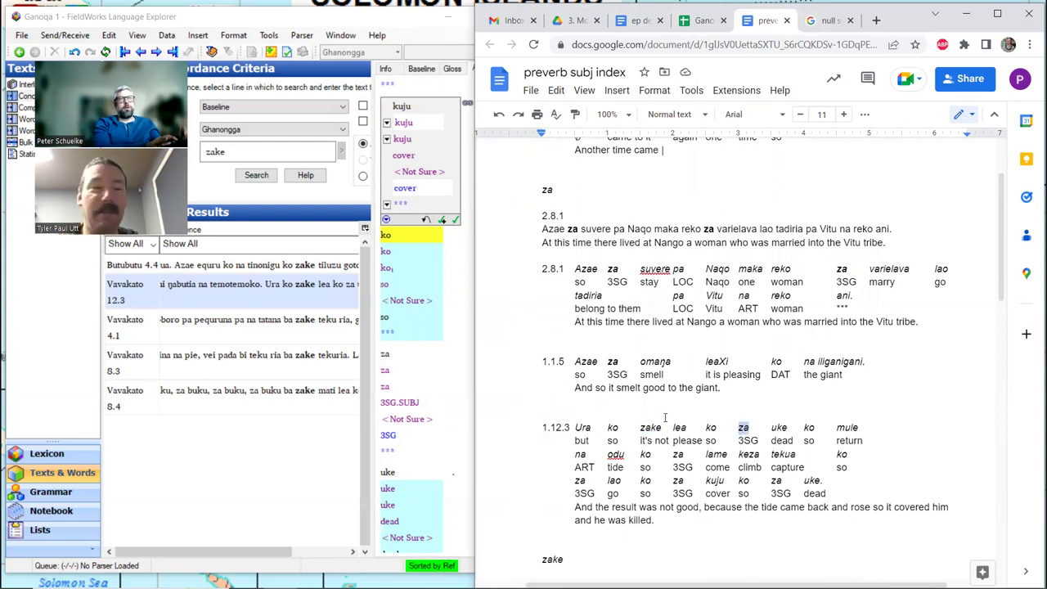
key(Down)
key(Down)
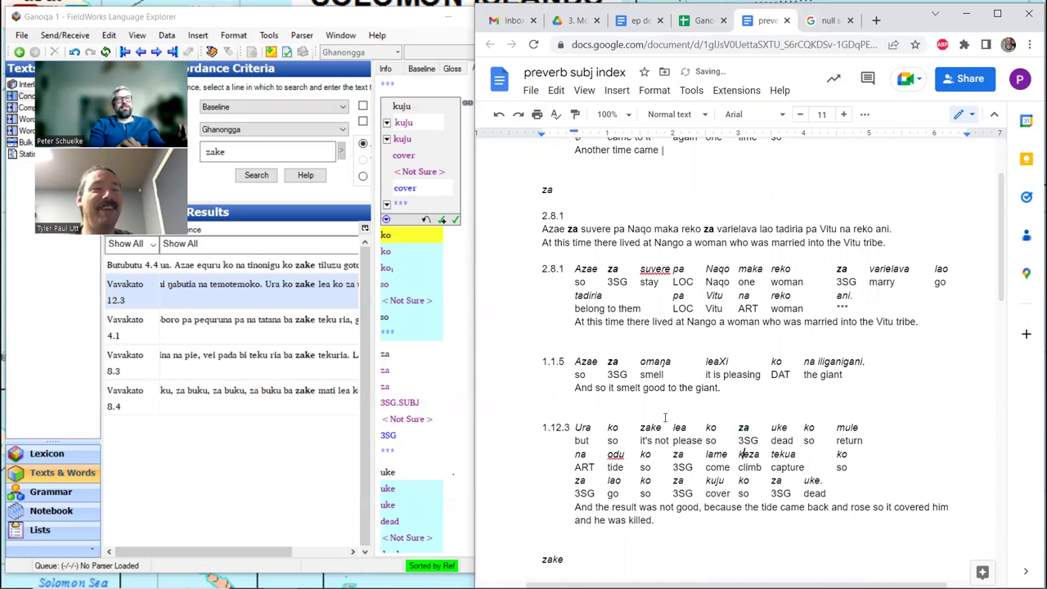
key(Left)
key(Left)
key(Left)
key(Left)
key(Left)
key(Left)
key(Left)
key(Left)
key(Left)
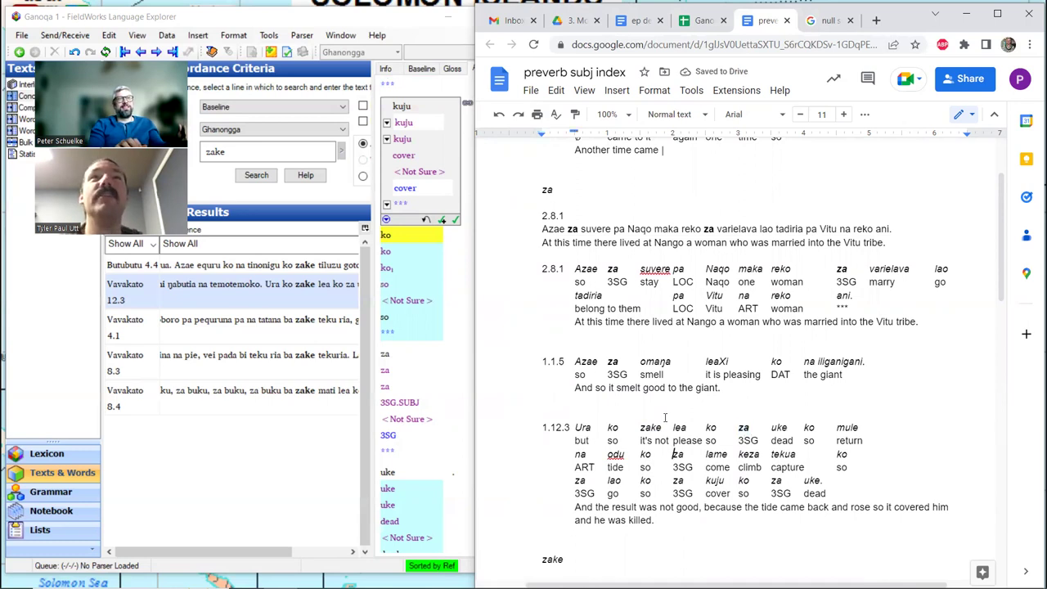
key(shift+Right)
key(shift+Right)
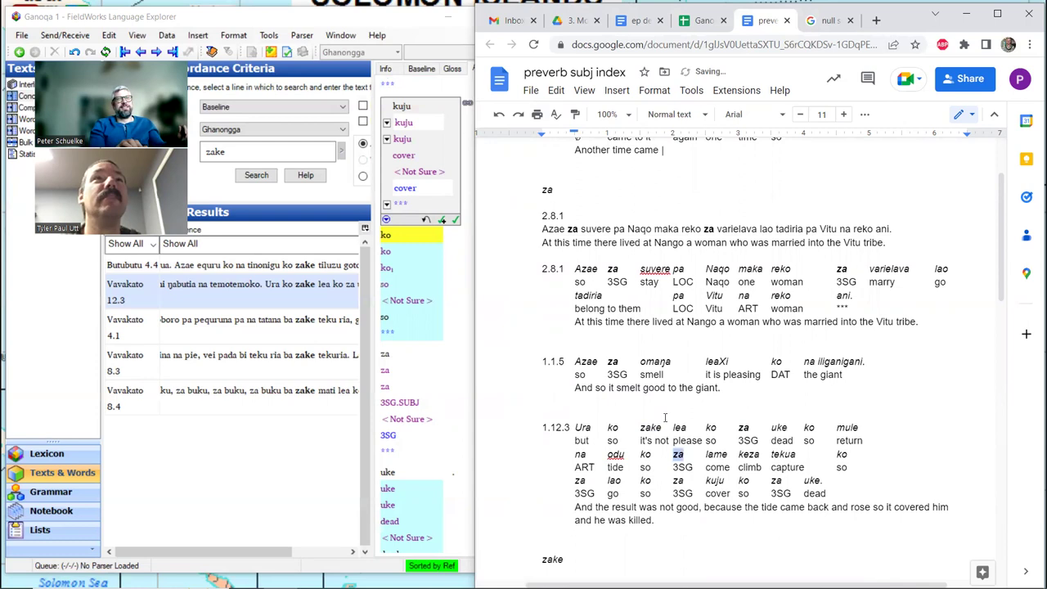
key(Down)
Step: Bold all three za words on the next Ghanongga line of example 1.12.3
key(Left)
key(Left)
key(Left)
key(Left)
key(Left)
key(Left)
key(Left)
key(Left)
key(Left)
key(Left)
key(Left)
key(Left)
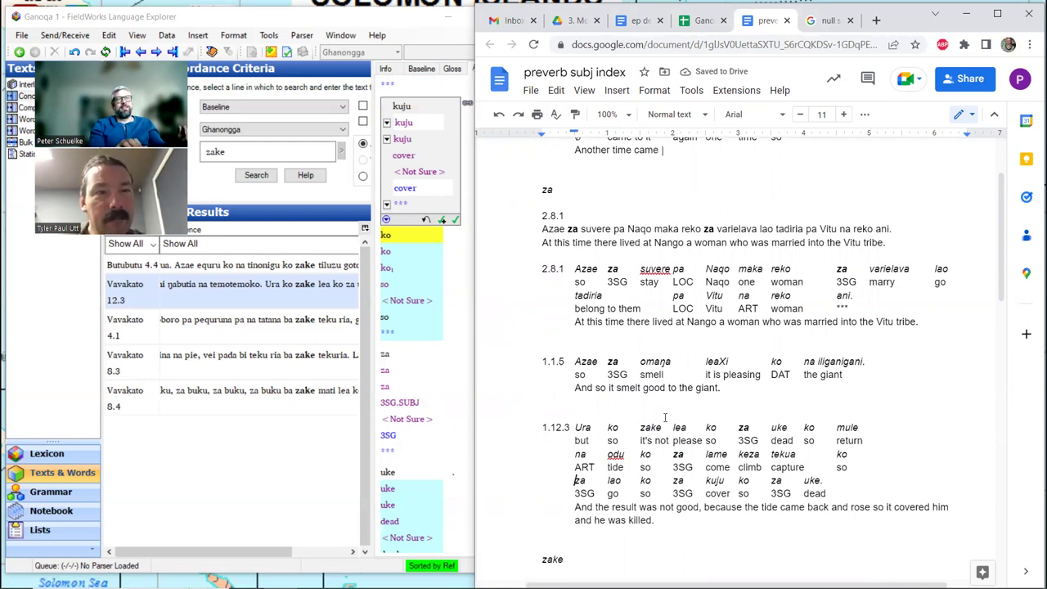
key(shift+Right)
key(shift+Right)
key(ctrl+b)
key(Down)
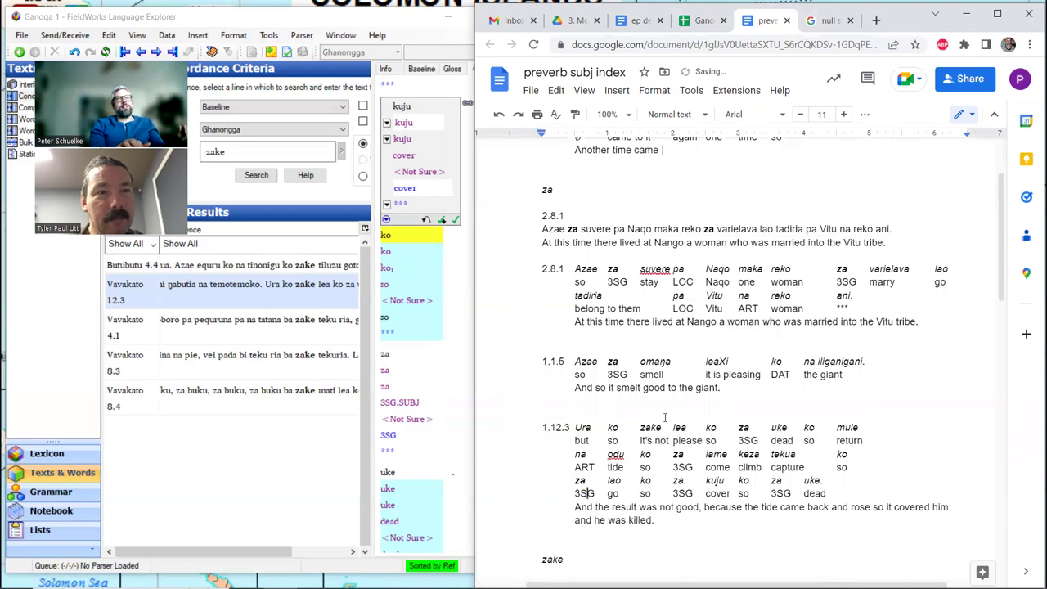
key(Up)
key(ctrl+Right)
key(ctrl+Right)
key(ctrl+Right)
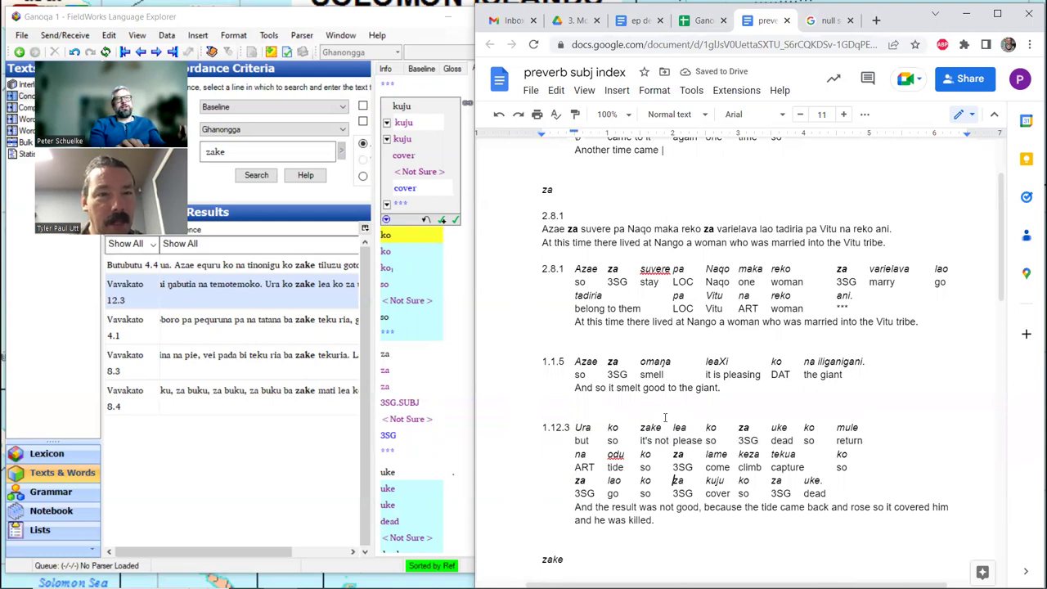
key(shift+Right)
key(shift+Right)
key(ctrl+b)
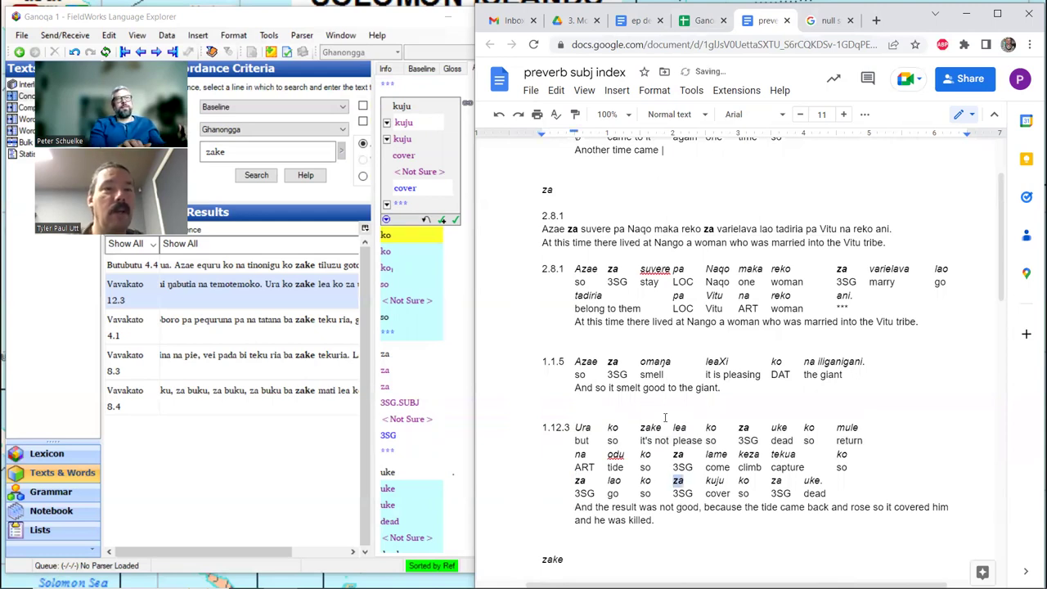
key(ctrl+Right)
key(ctrl+Right)
key(ctrl+Right)
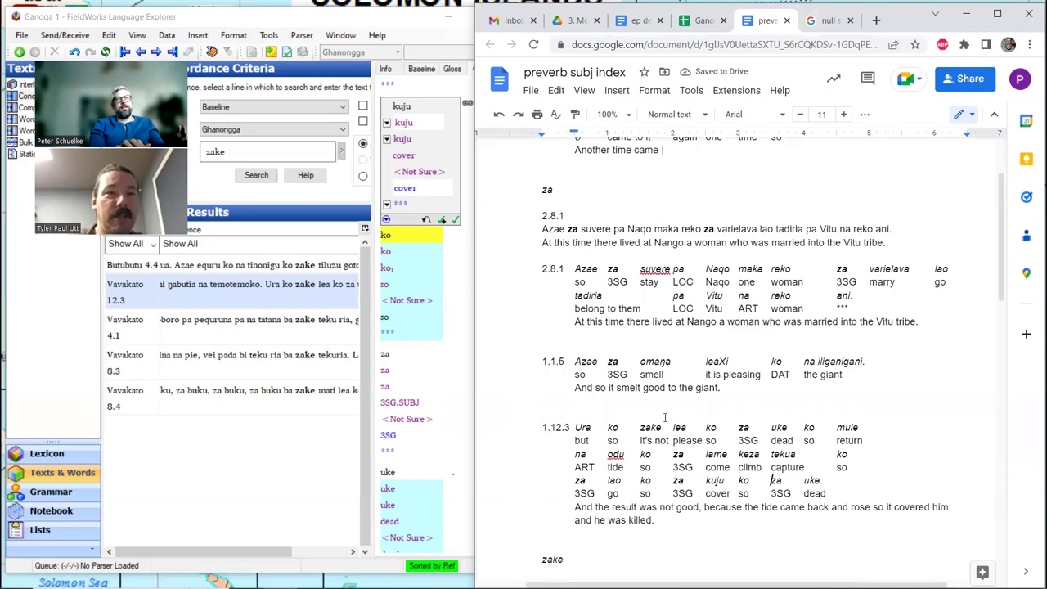
key(shift+Right)
key(shift+Right)
key(ctrl+b)
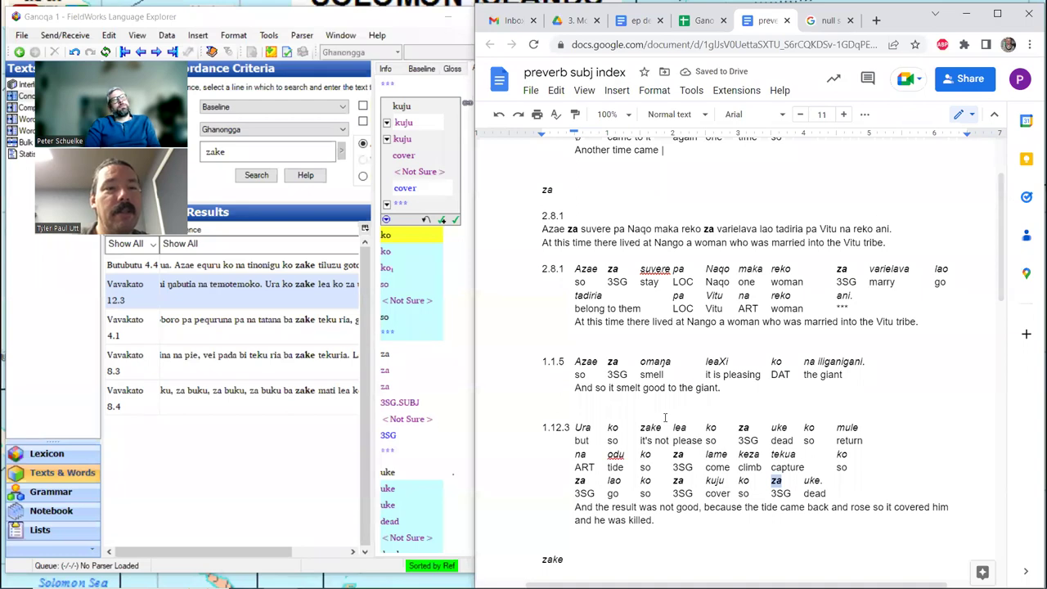
scroll(656, 415, up, 2)
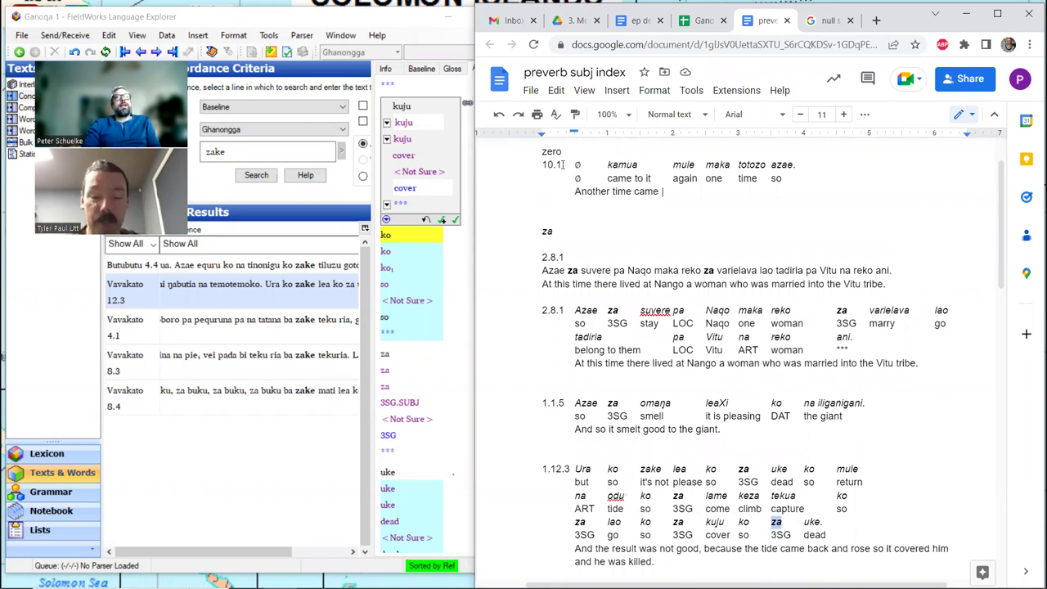
Step: Find kamua in the Ganoqa Texts sheet (text 2) and renumber the zero example 2.10.1
click(543, 164)
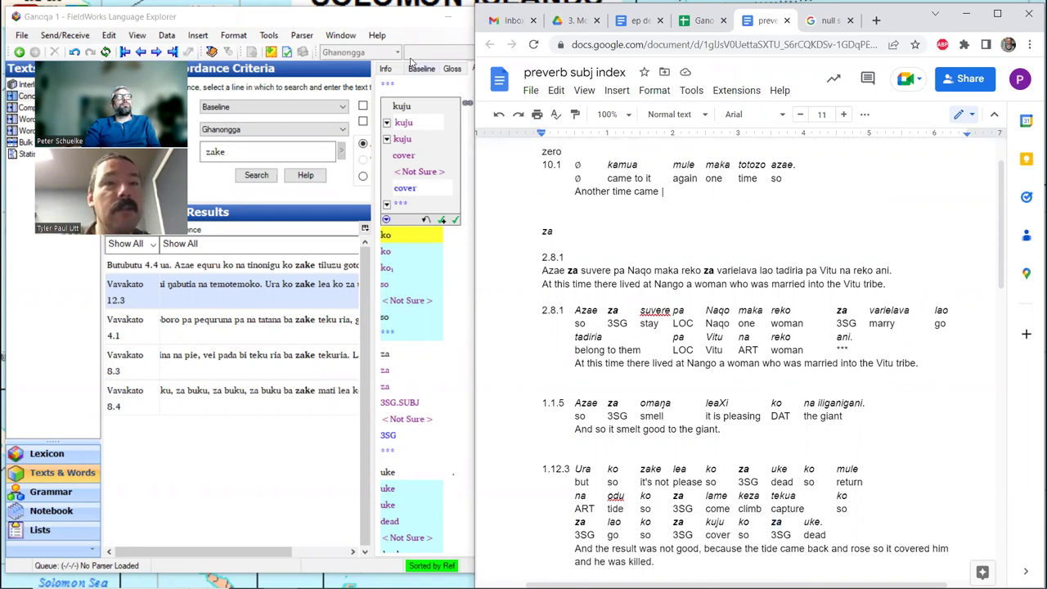
click(695, 21)
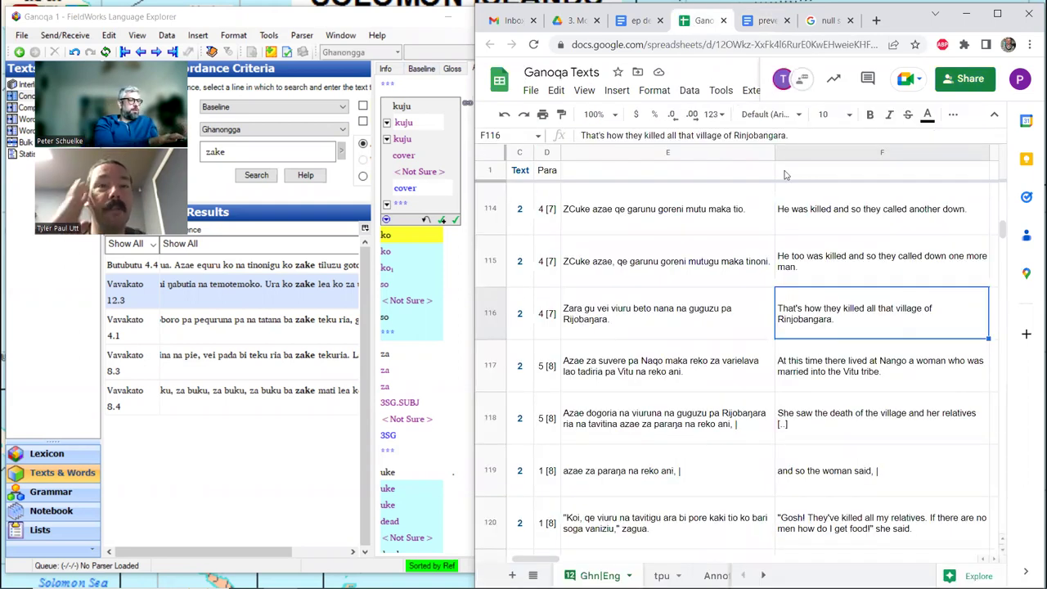
key(ctrl+f)
text(kamua)
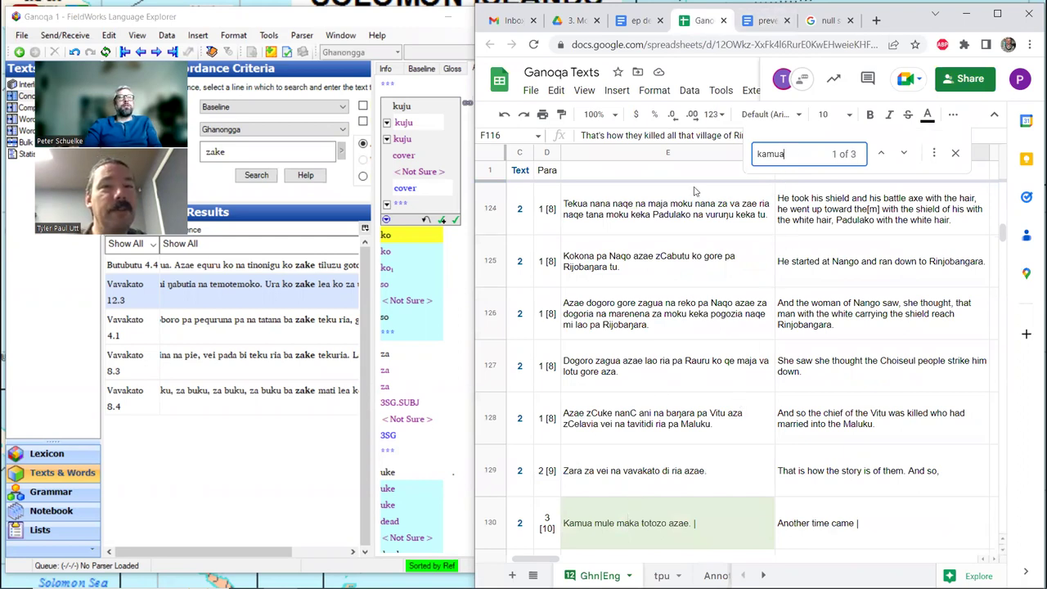
click(759, 23)
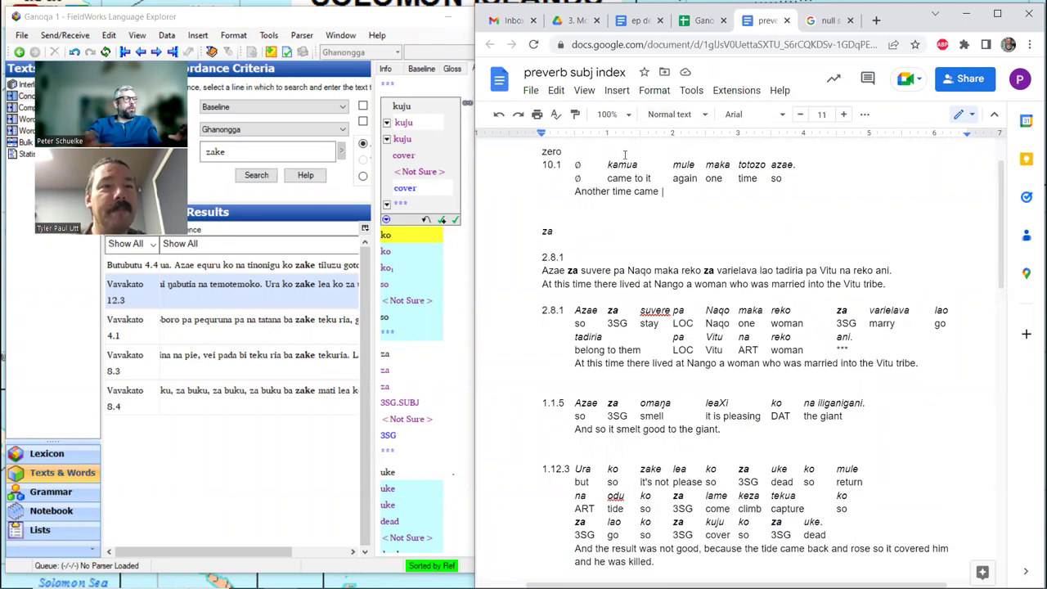
text(2)
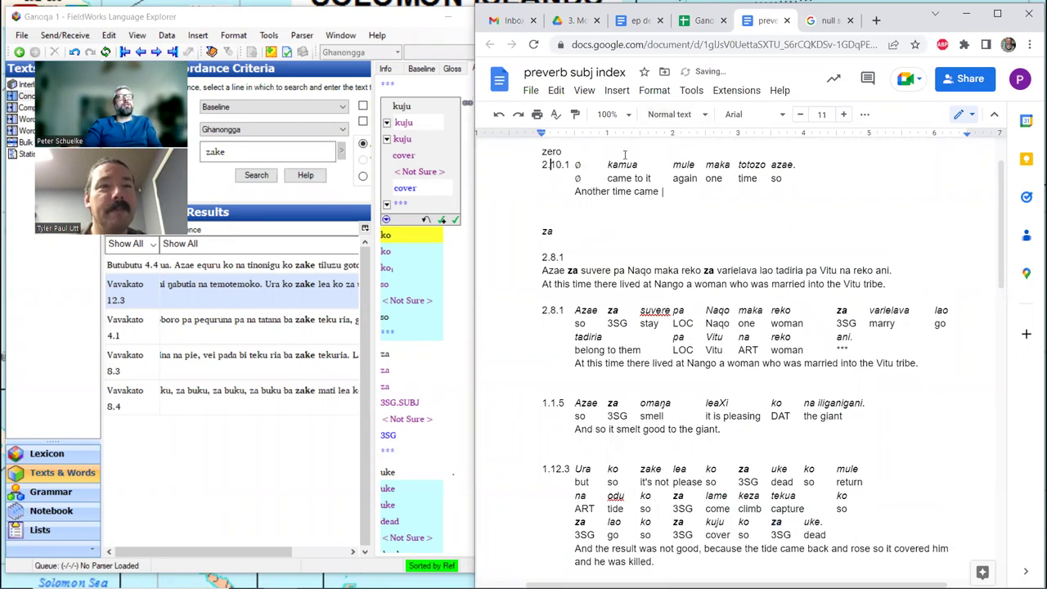
text(.)
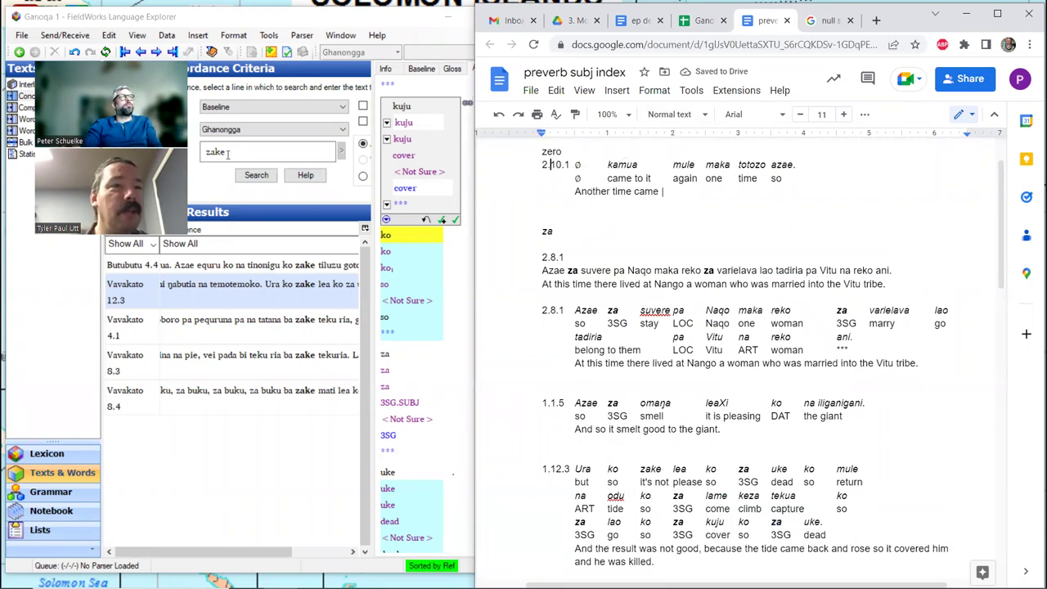
click(228, 152)
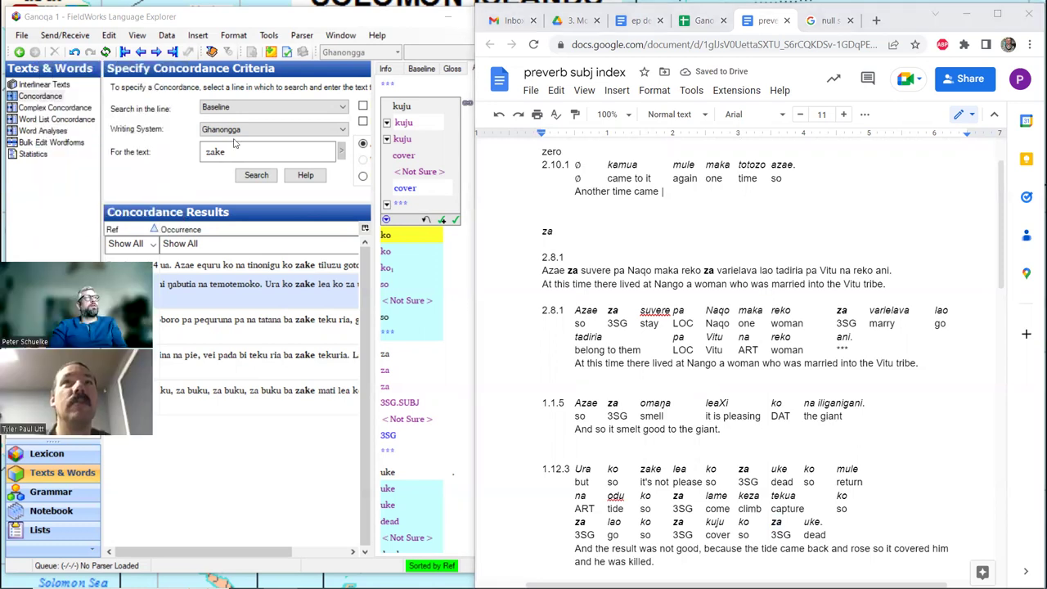
Step: Run the FieldWorks concordance search for lao instead of zake
drag(235, 146, 196, 159)
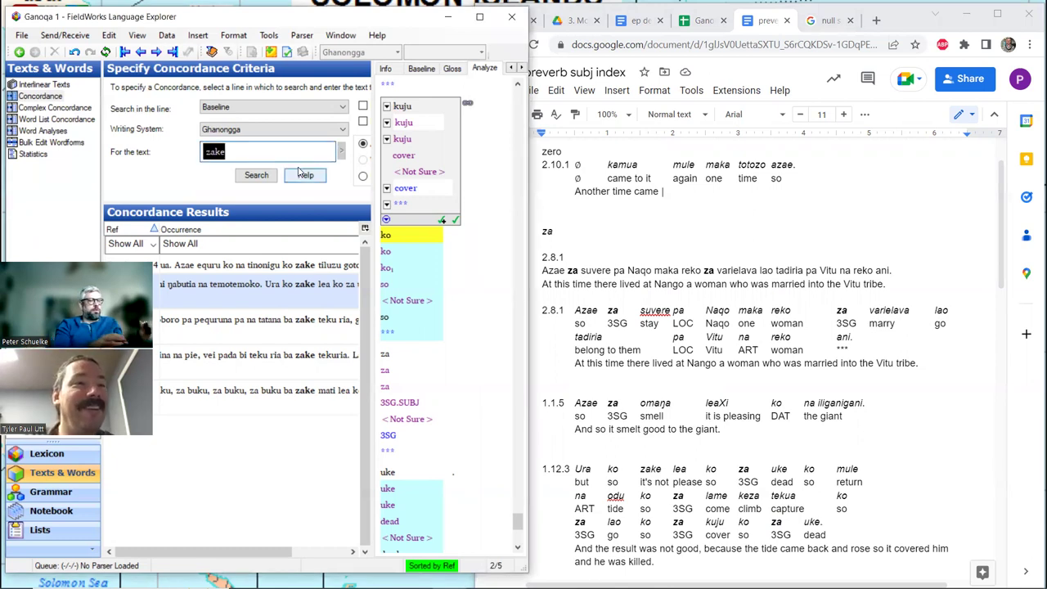
text(lao)
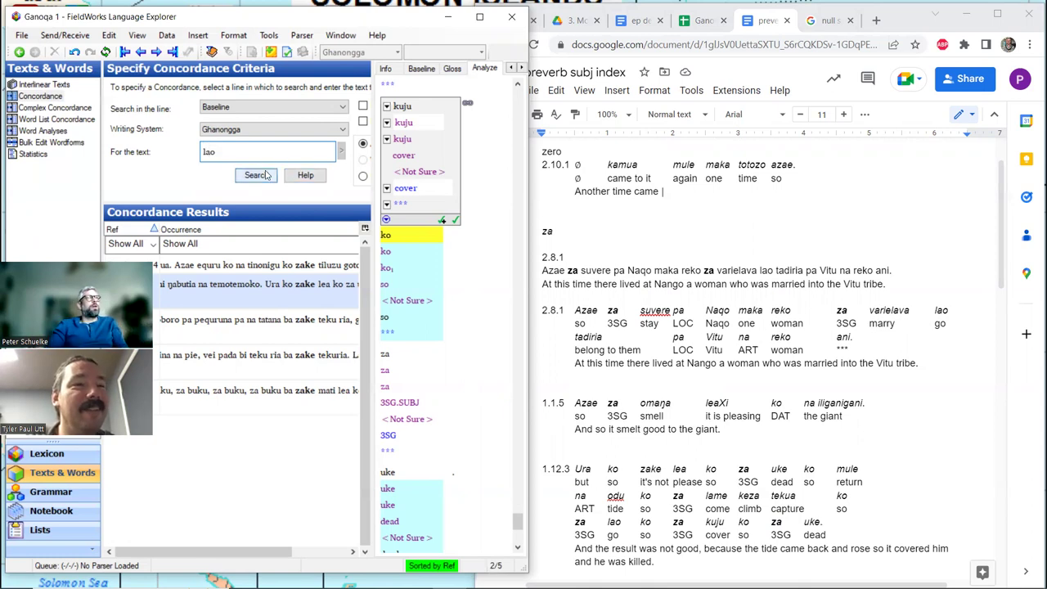
click(263, 175)
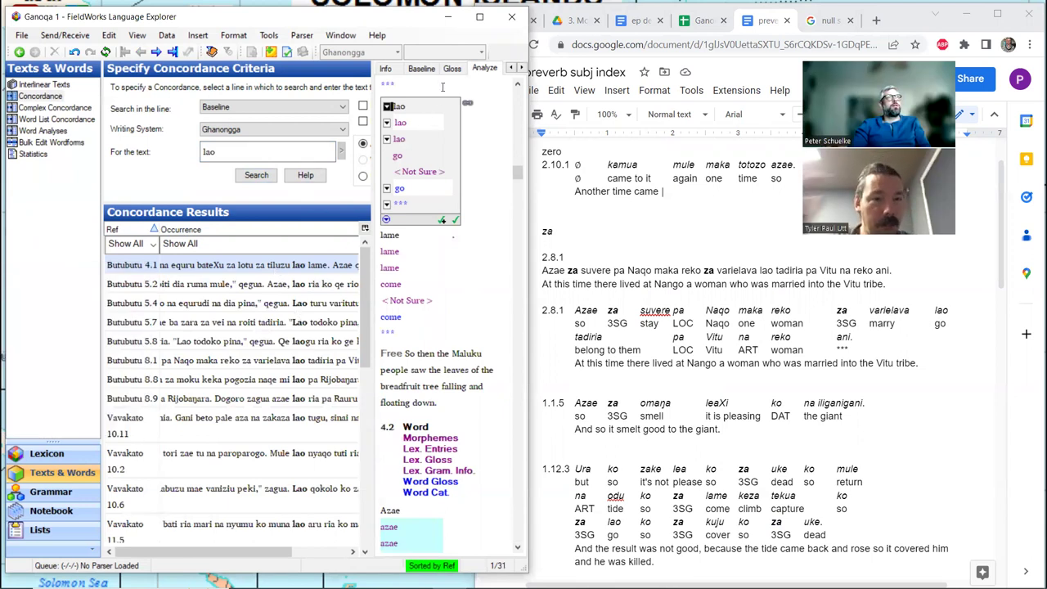
Step: Show word glosses, open the Butubutu 5.2 example, and copy its interlinear lines
click(451, 69)
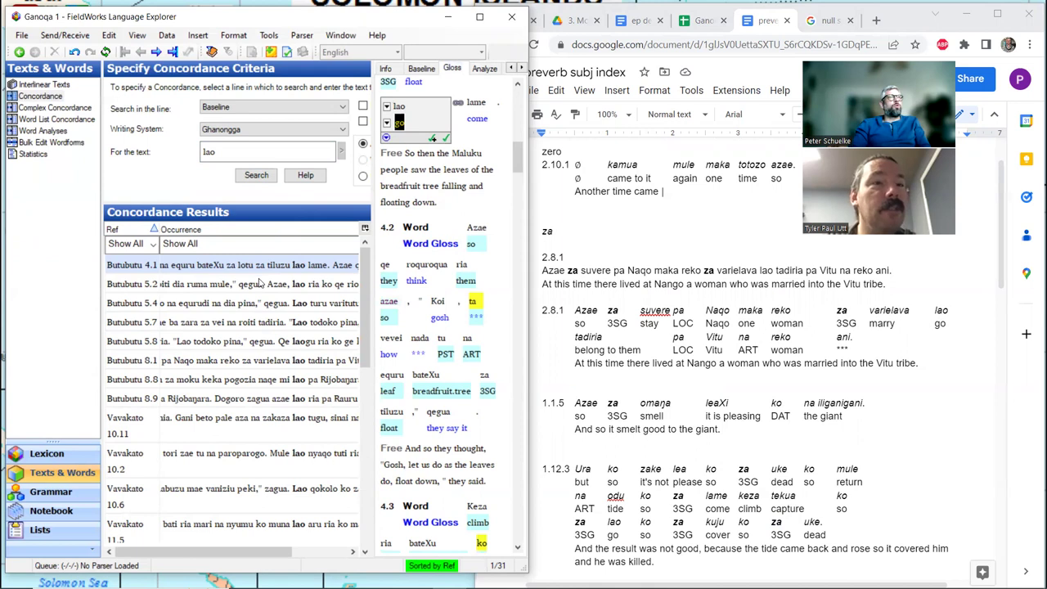
click(260, 282)
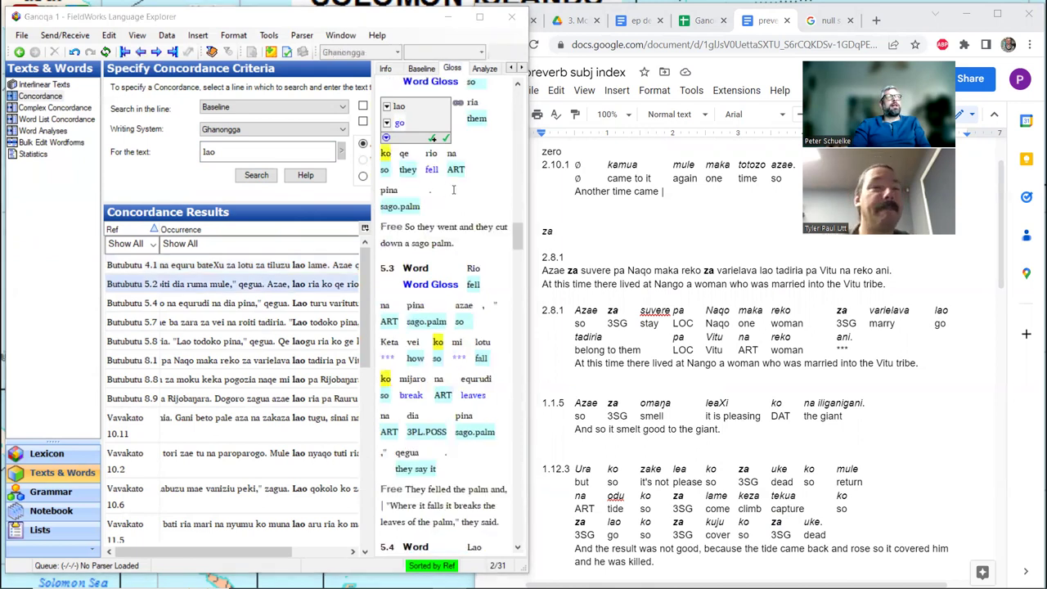
scroll(453, 190, up, 3)
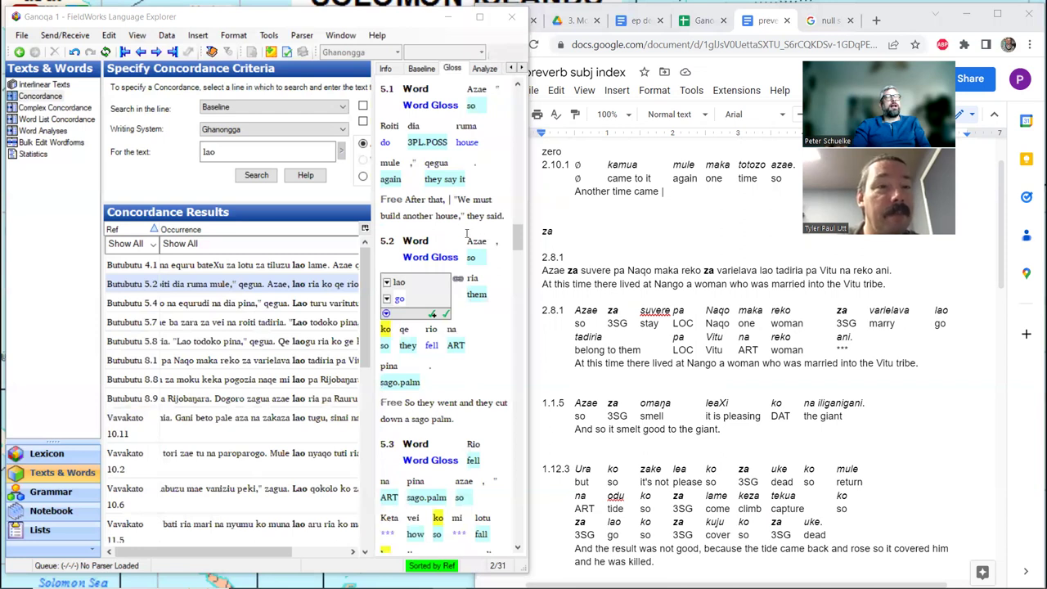
scroll(467, 239, down, 1)
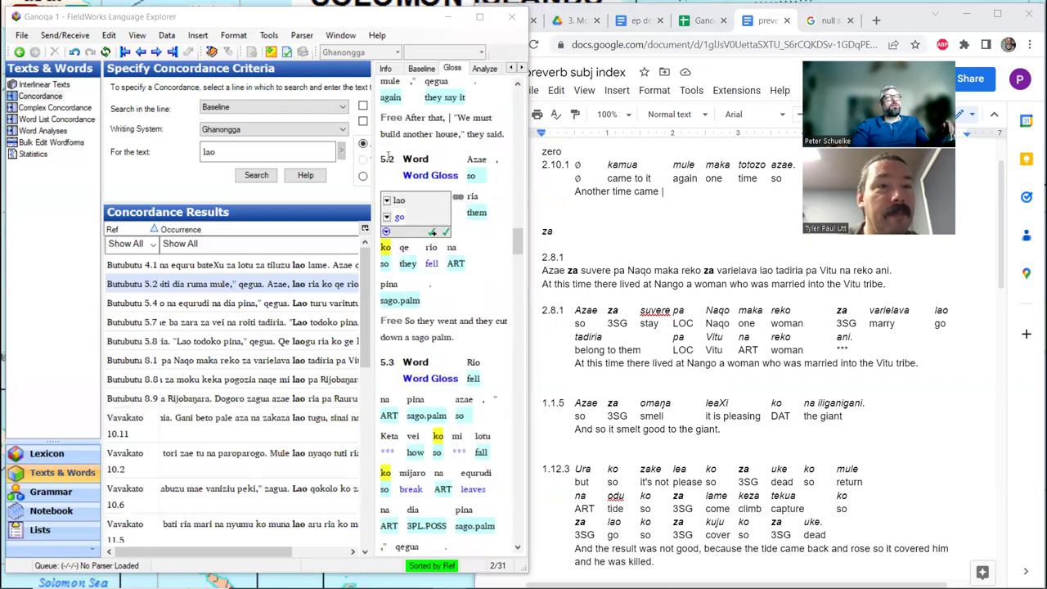
drag(387, 157, 470, 291)
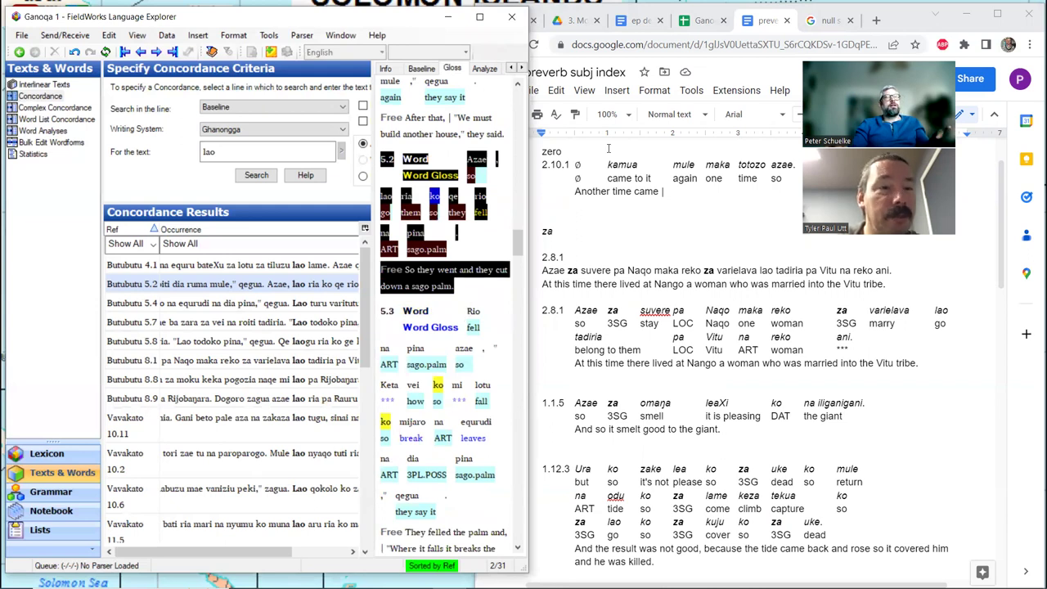
Step: Add an empty line below 'Another time came' in the 2.10.1 zero example
click(557, 210)
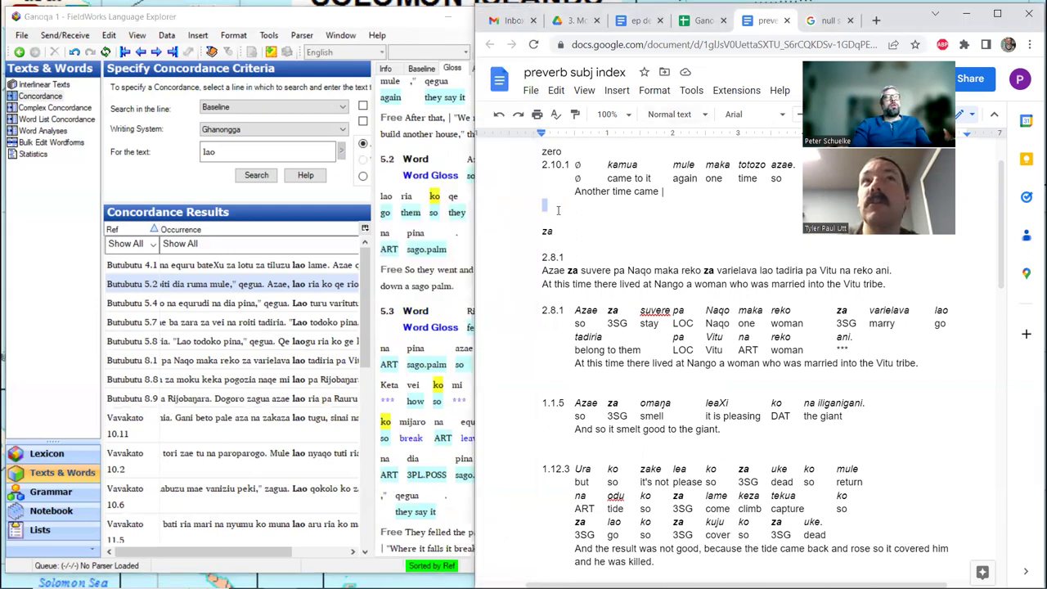
click(551, 210)
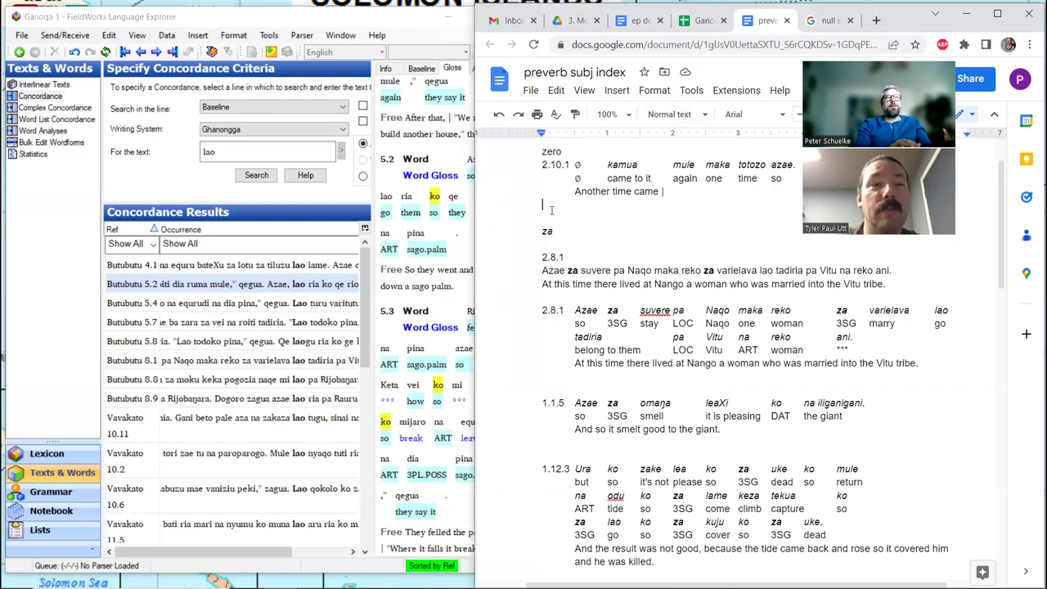
key(Return)
scroll(572, 261, down, 2)
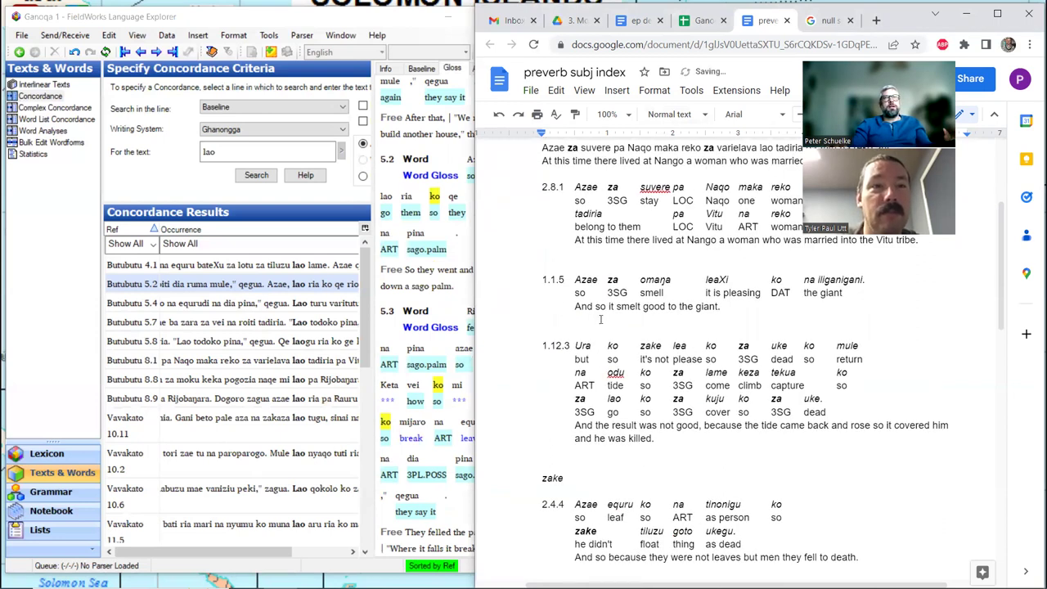
scroll(601, 319, up, 1)
scroll(600, 319, down, 2)
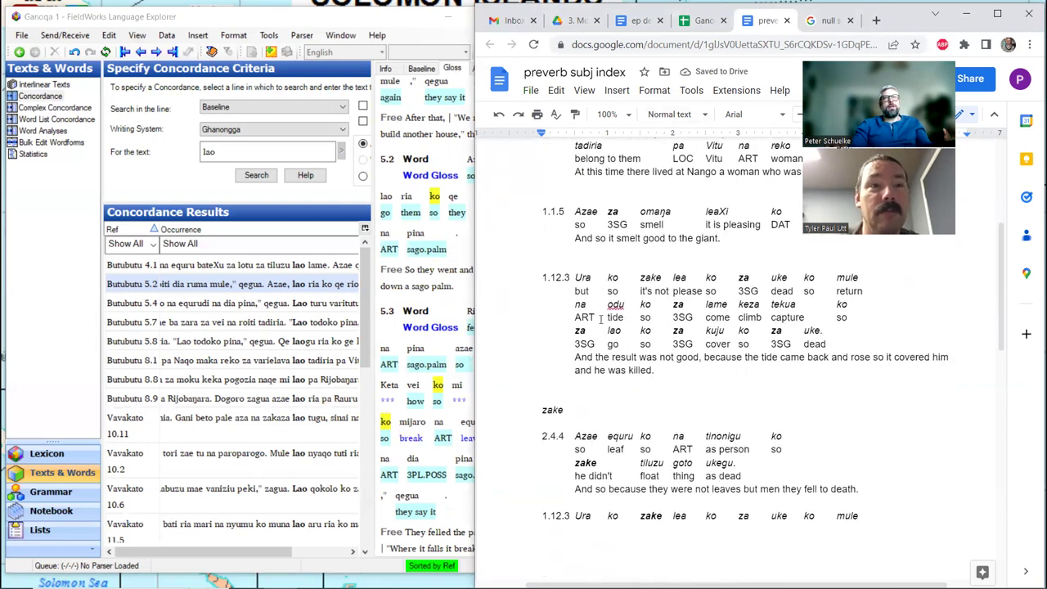
scroll(600, 319, down, 1)
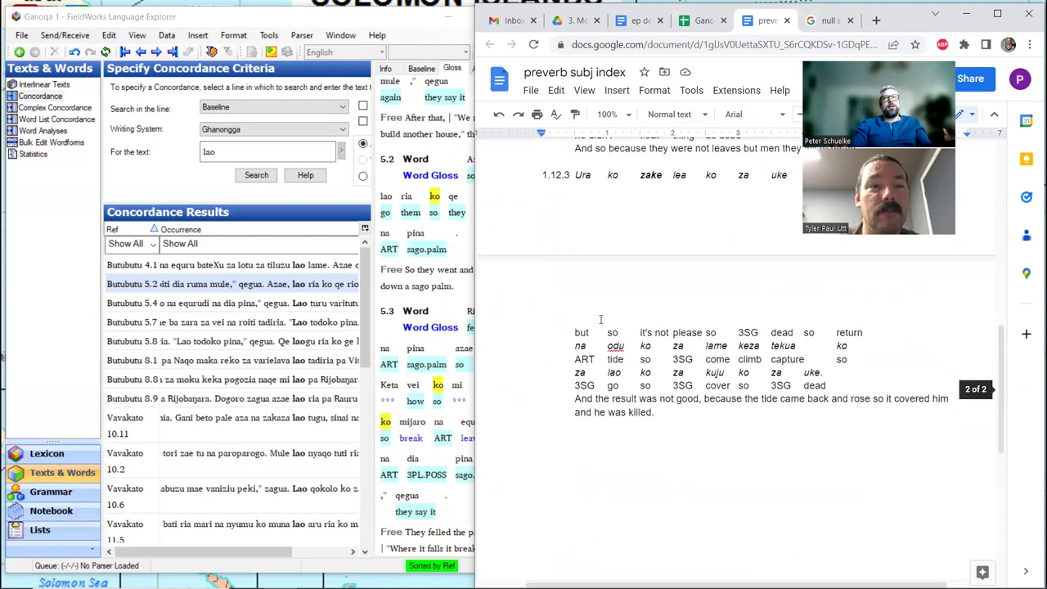
scroll(600, 319, up, 5)
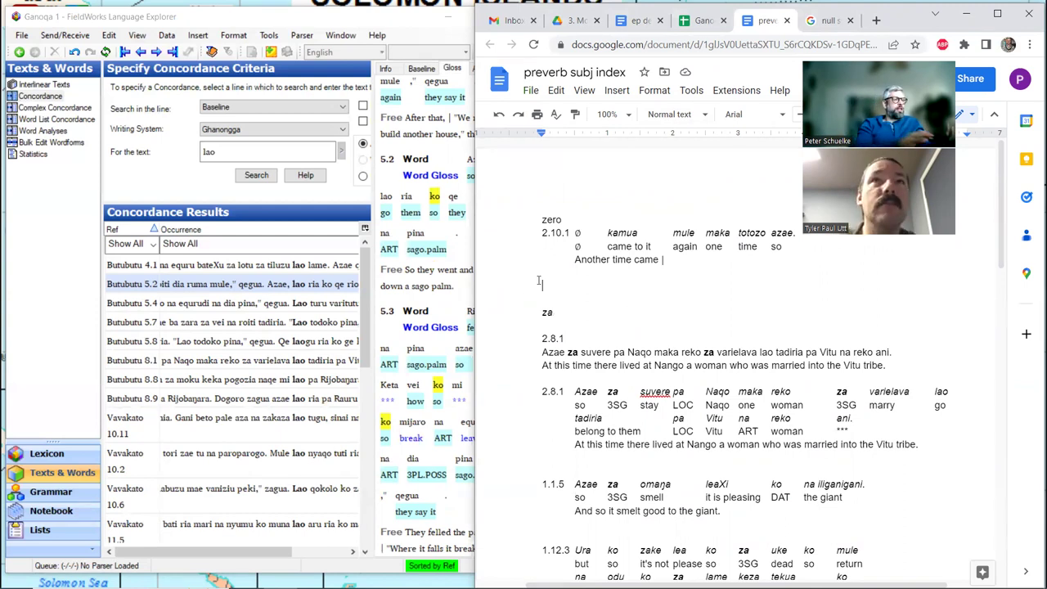
Step: Paste the 5.2 example as 2.5.2, removing the Word, Word Gloss and Free labels
text(5.2 Word Azae , lao ria ko qe rio na pina . Word Gloss so go them so they fell ART sago.palm Free So they went and they cut down a sago palm.)
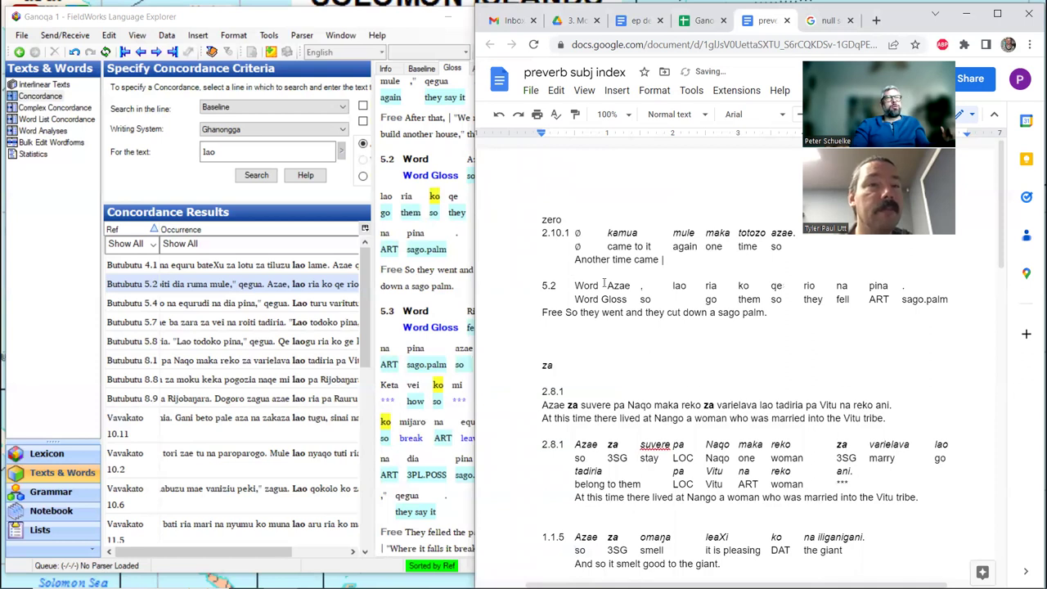
key(BackSpace)
key(BackSpace)
key(BackSpace)
key(BackSpace)
key(BackSpace)
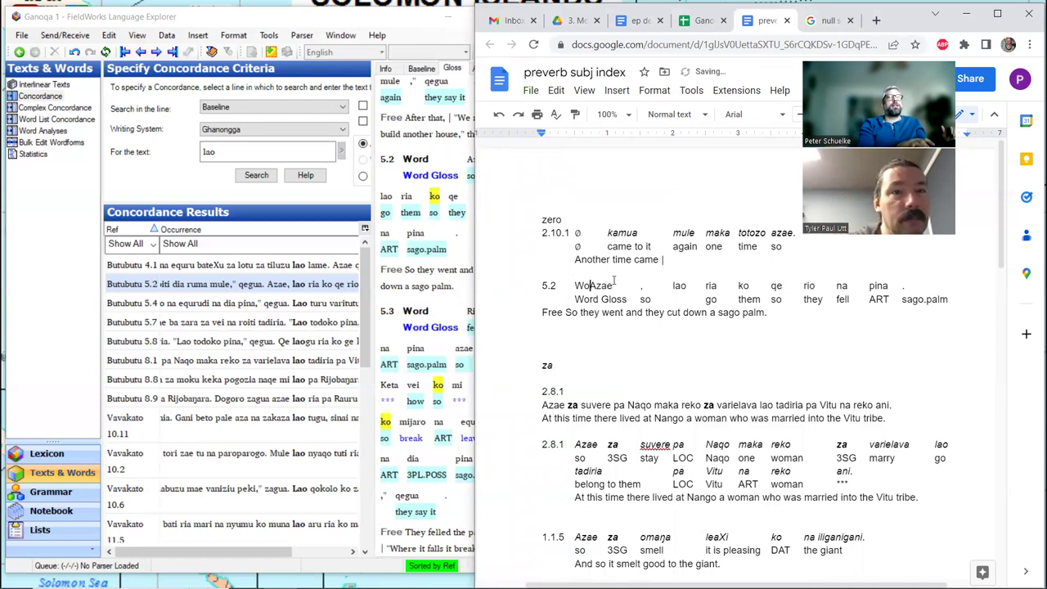
key(Left)
key(Left)
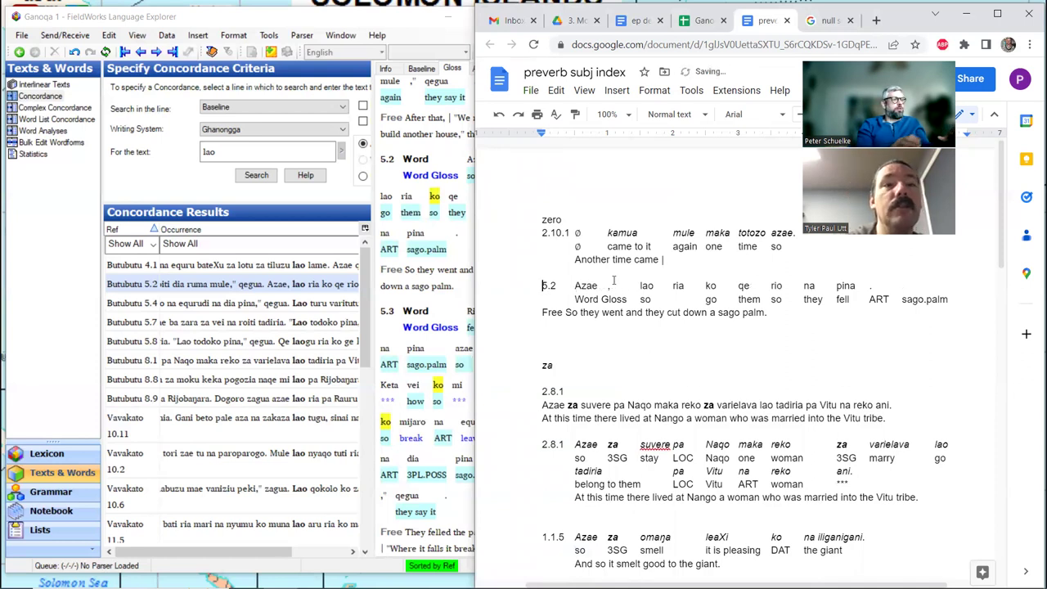
text(2.)
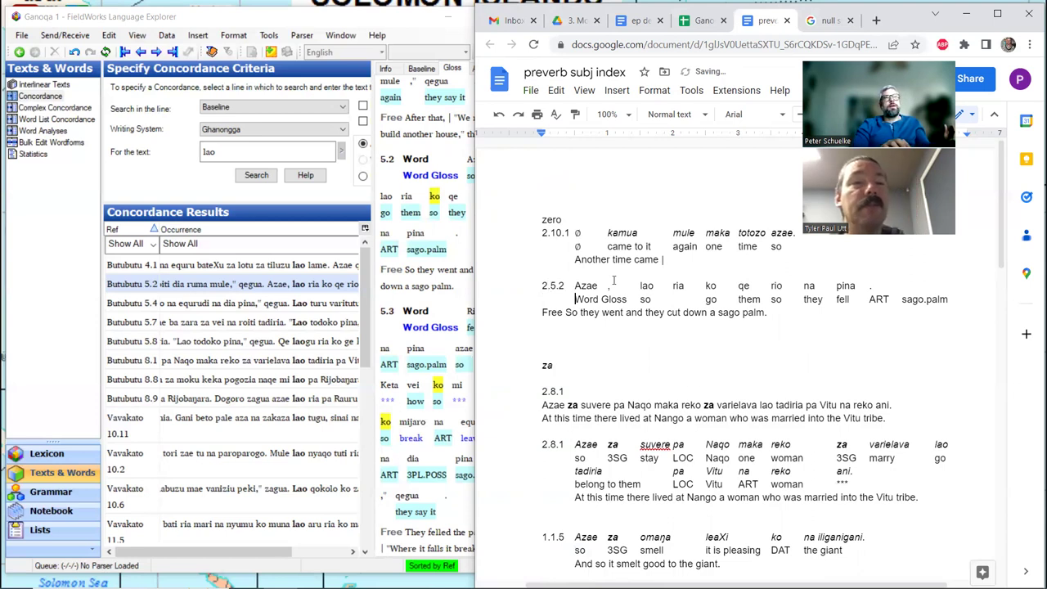
key(Up)
key(Delete)
key(Delete)
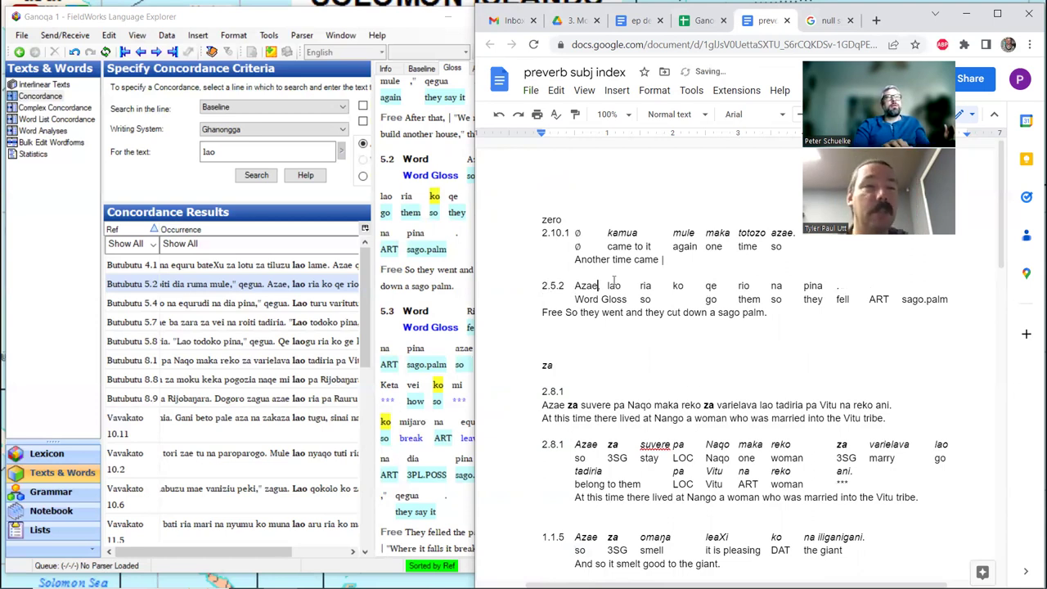
text(,)
key(Down)
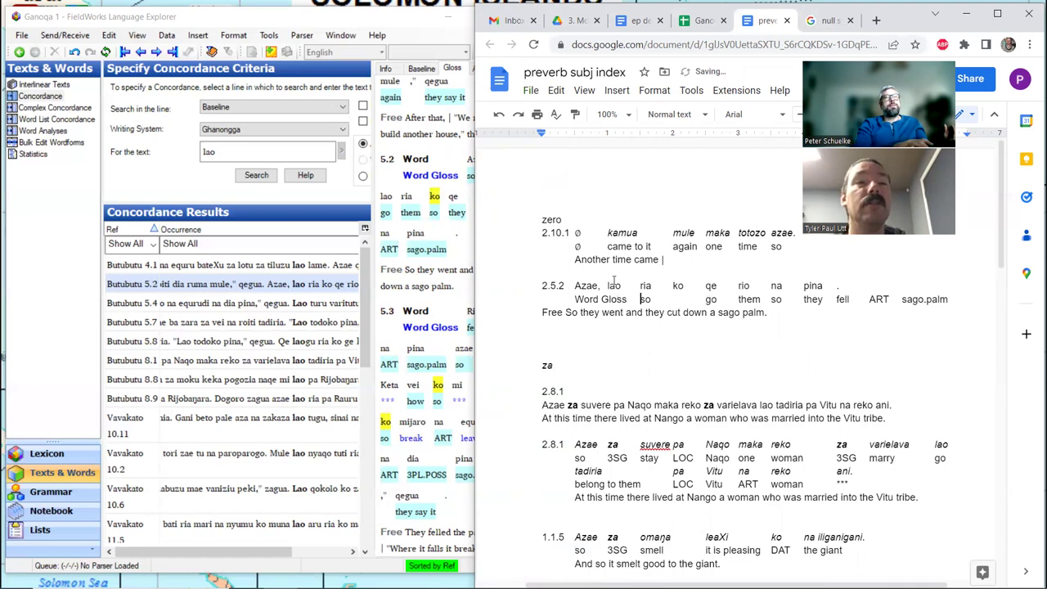
key(BackSpace)
key(BackSpace)
key(BackSpace)
key(BackSpace)
key(BackSpace)
key(BackSpace)
key(BackSpace)
key(BackSpace)
key(BackSpace)
key(BackSpace)
key(BackSpace)
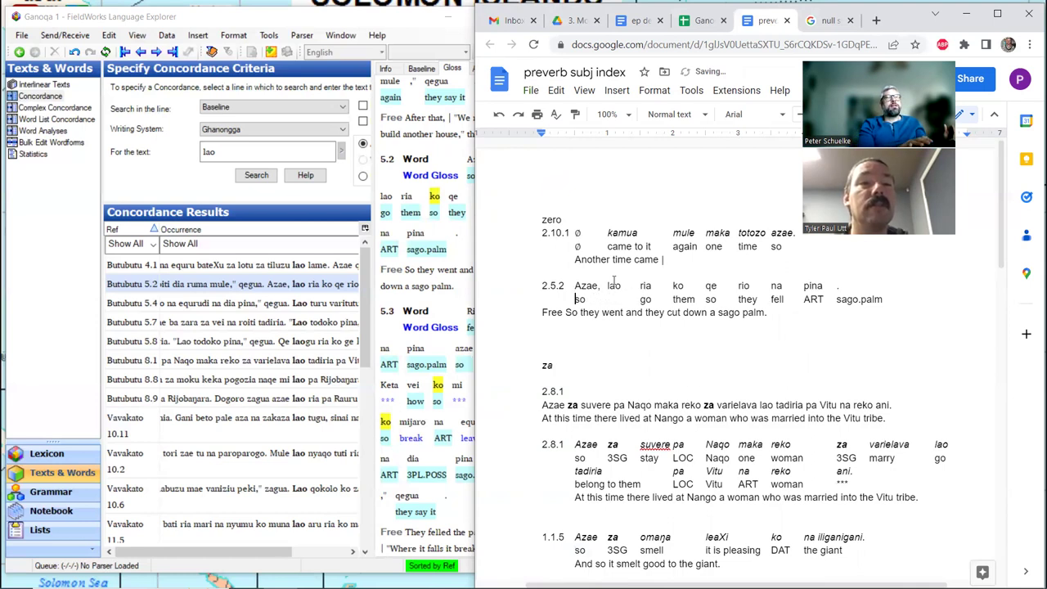
key(Down)
key(BackSpace)
key(BackSpace)
key(BackSpace)
key(BackSpace)
key(BackSpace)
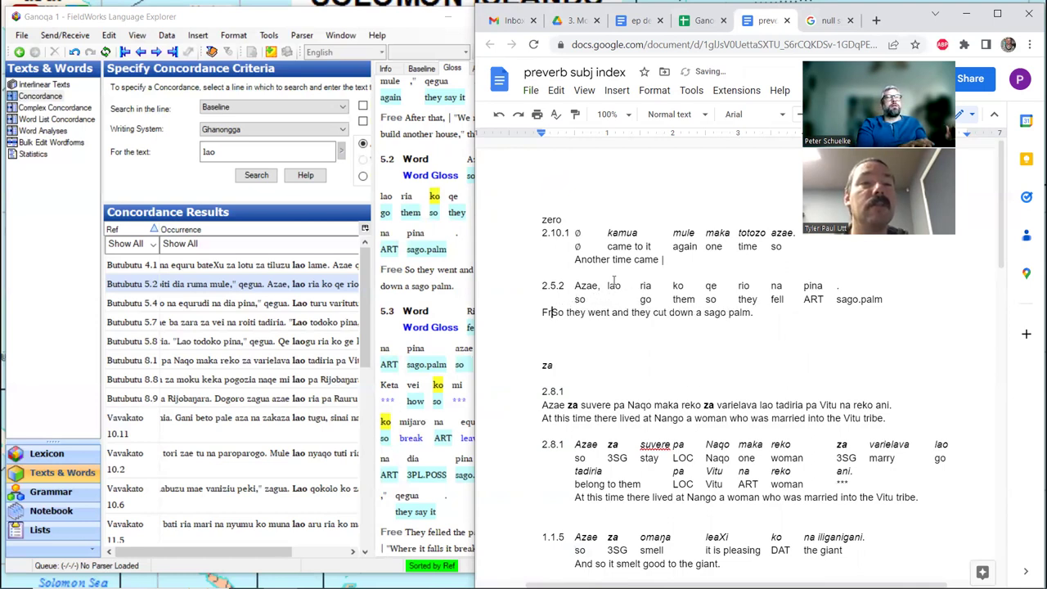
key(Tab)
Step: Align the gloss go under its word and italicize the preverb lao
key(Up)
key(Up)
key(End)
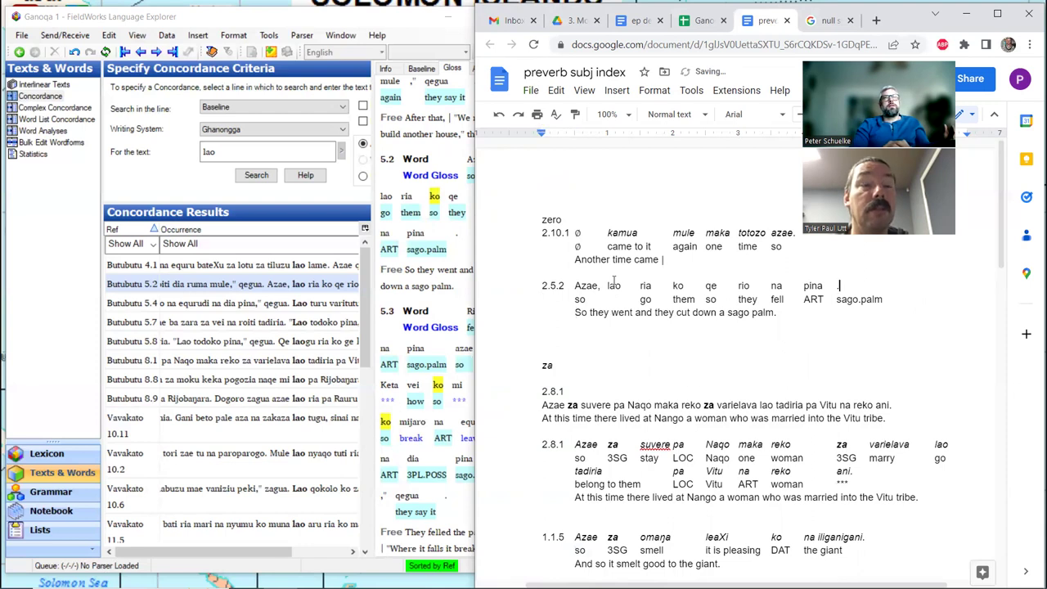
key(ctrl+Left)
key(ctrl+Left)
key(ctrl+Left)
key(ctrl+Left)
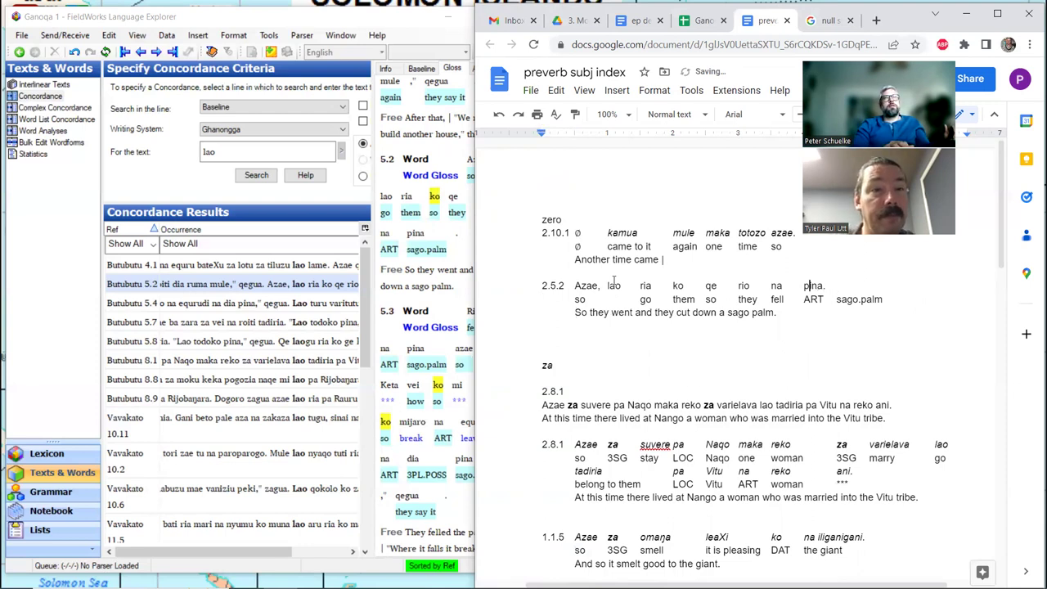
key(Down)
key(ctrl+Left)
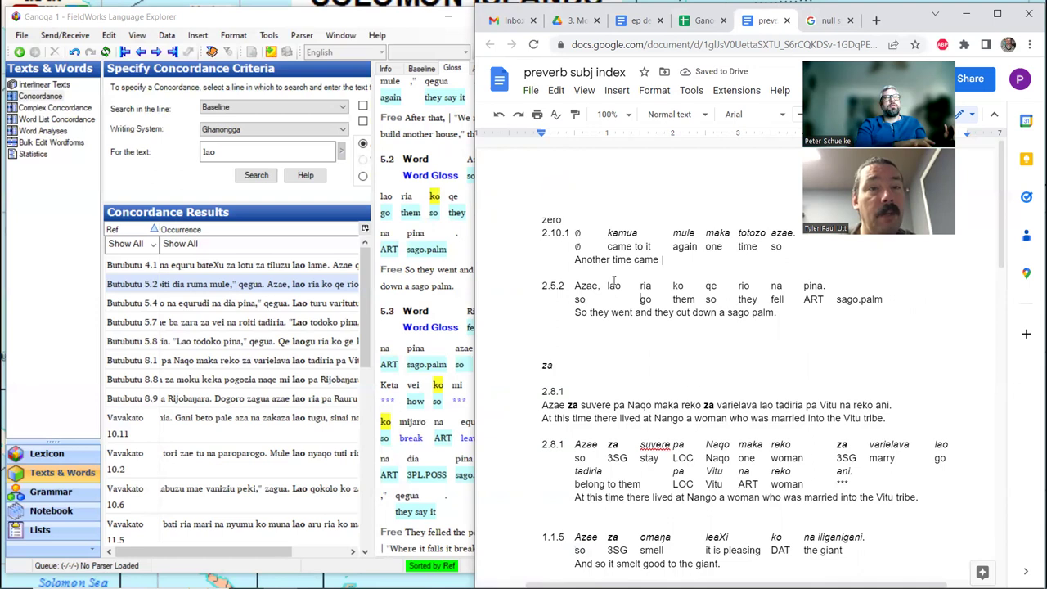
key(BackSpace)
key(Up)
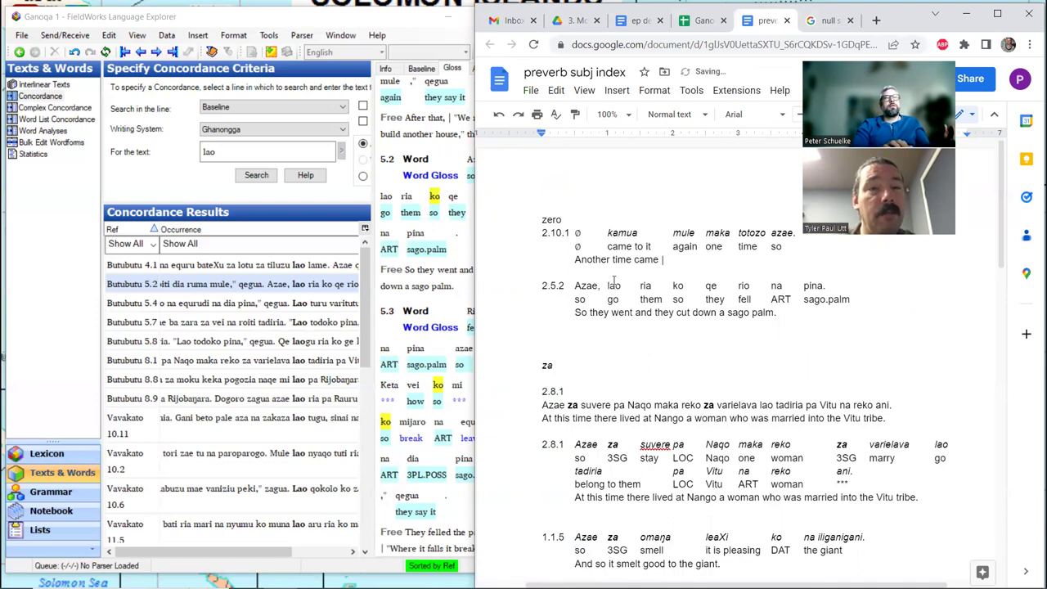
key(shift+Right)
key(shift+Right)
key(shift+Right)
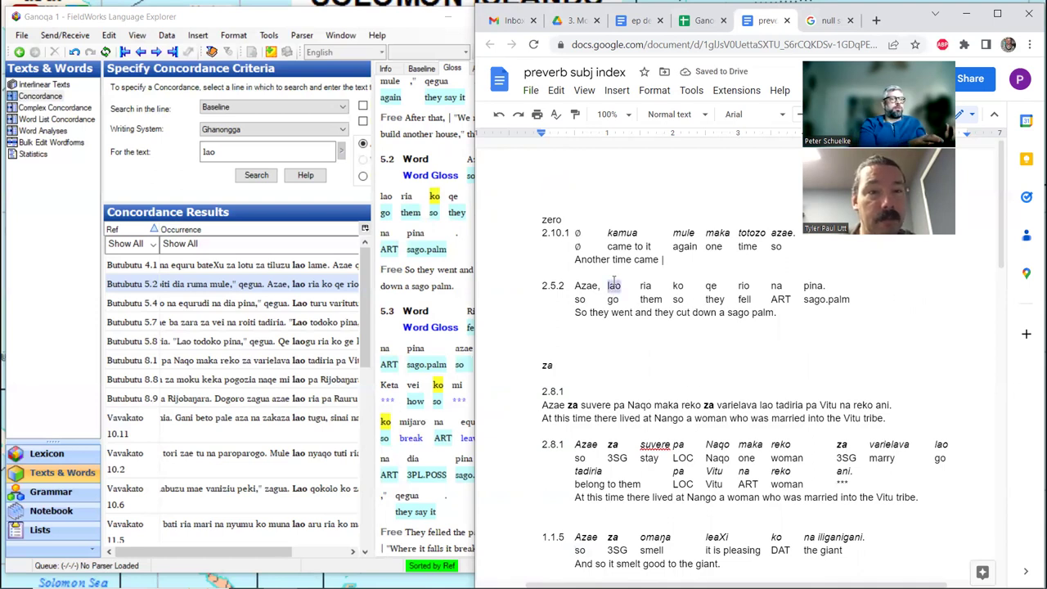
key(ctrl+i)
Step: Insert a ø slot after Azae and a matching ø before go
key(Up)
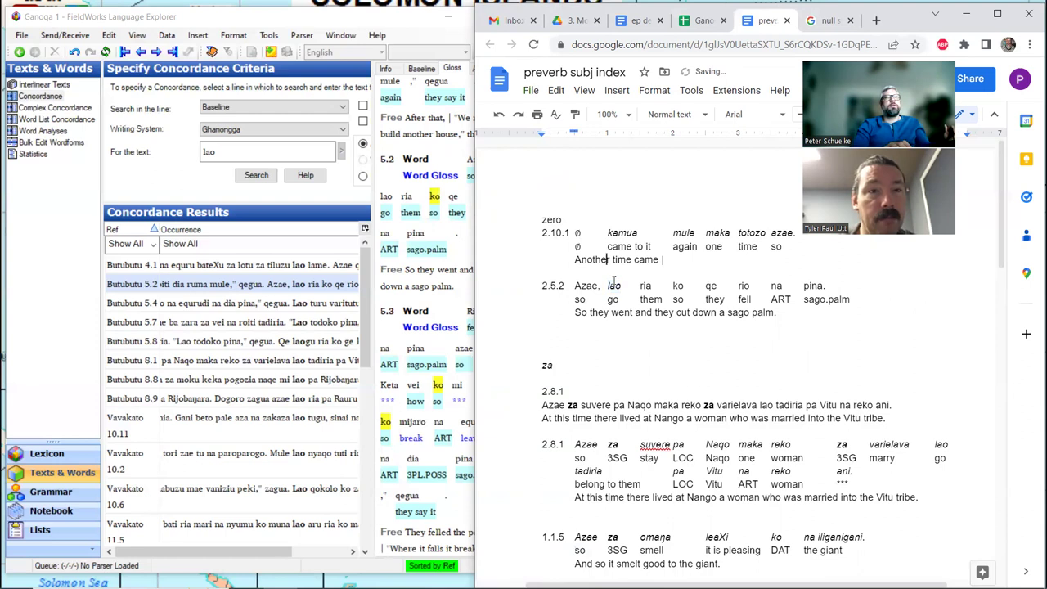
key(Up)
key(Up)
key(Home)
key(shift+Right)
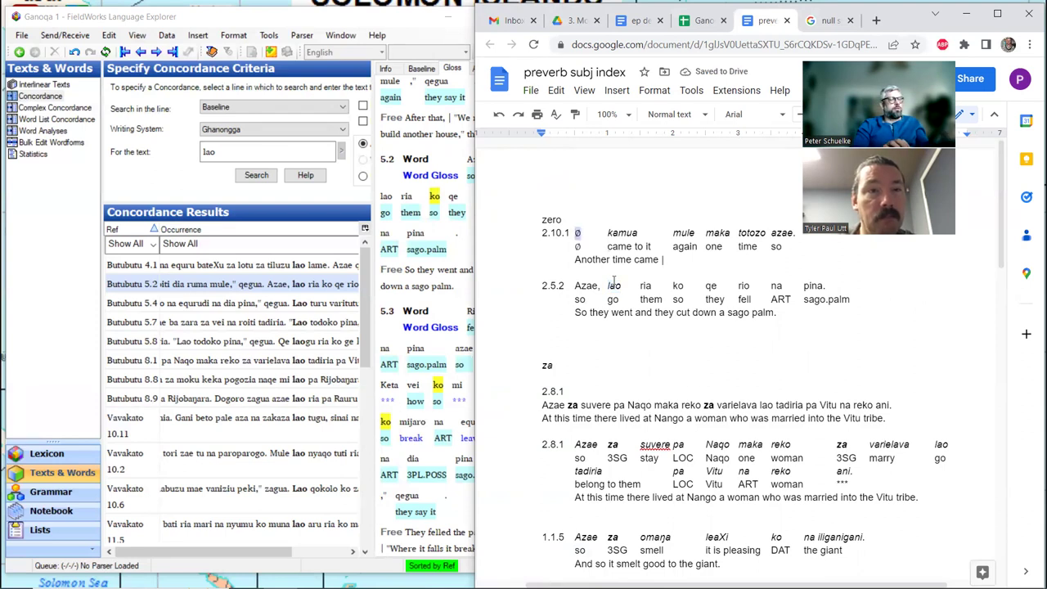
key(Down)
key(Down)
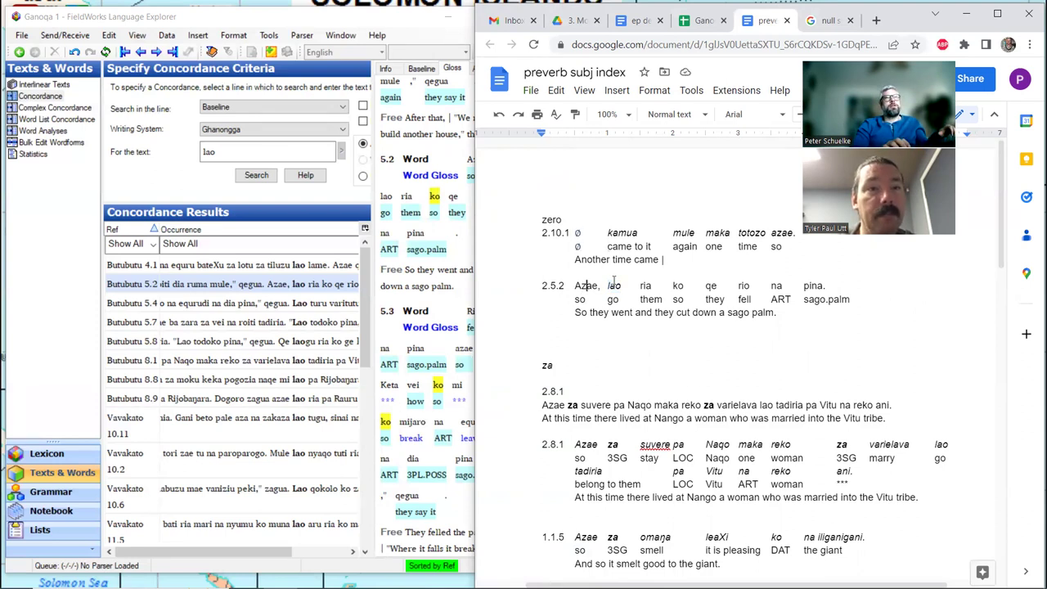
key(Tab)
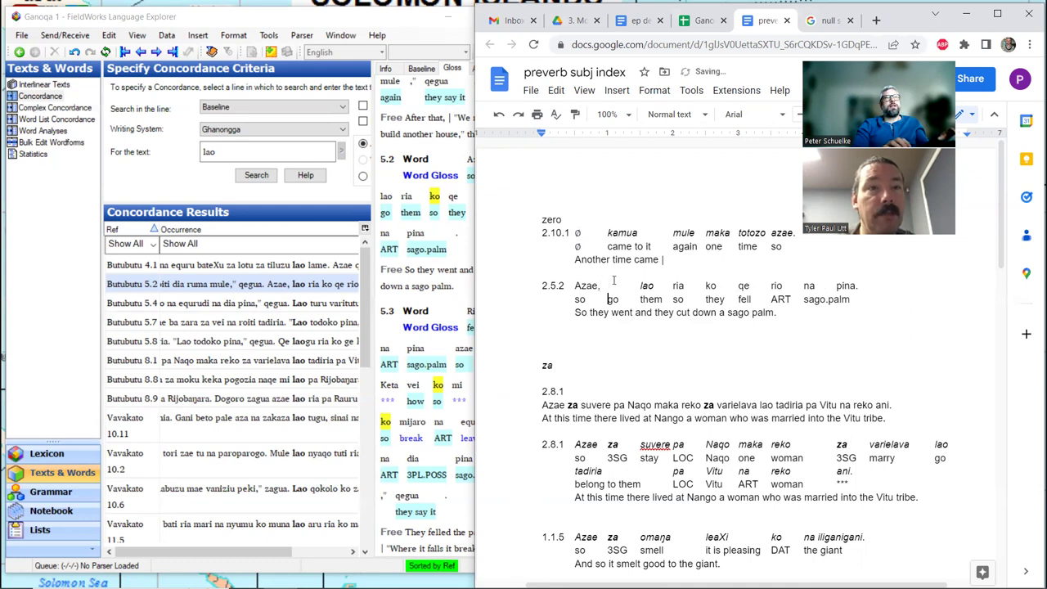
key(Tab)
text(ø)
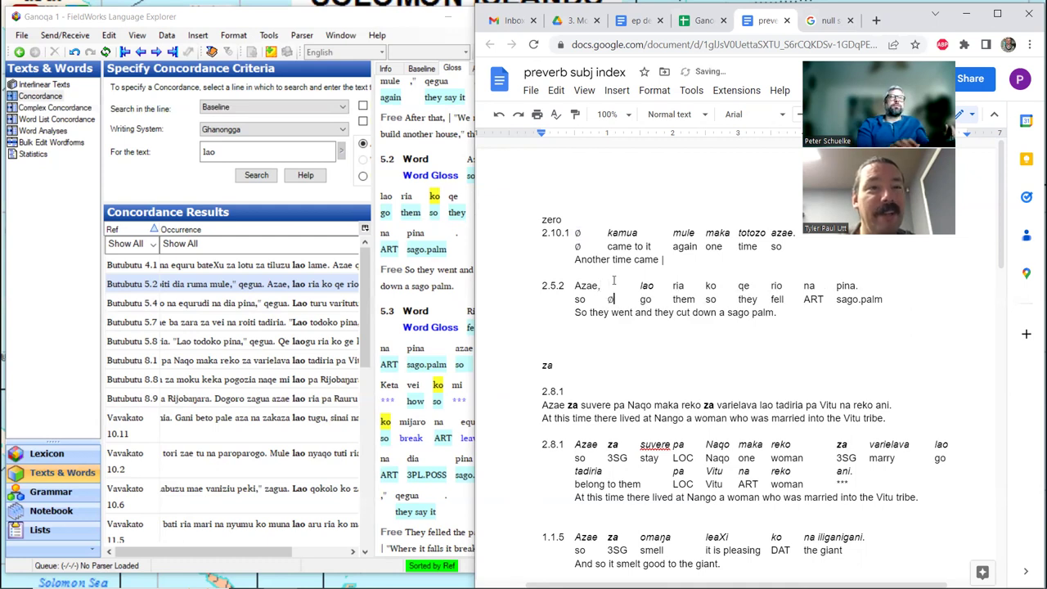
text(ø)
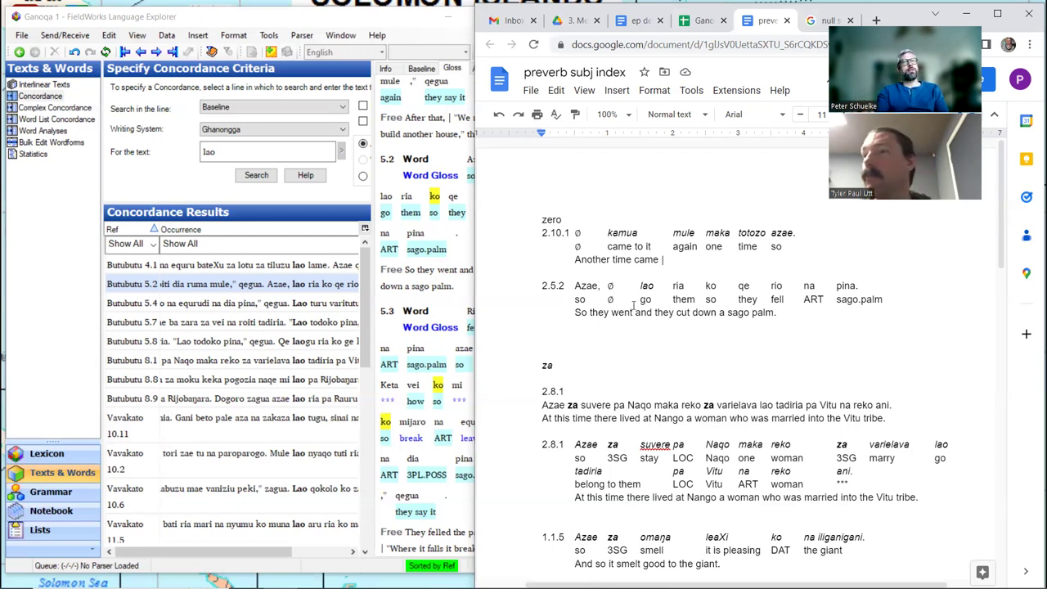
Step: Open the Butubutu 8.8 example from the lao concordance results
scroll(589, 280, down, 3)
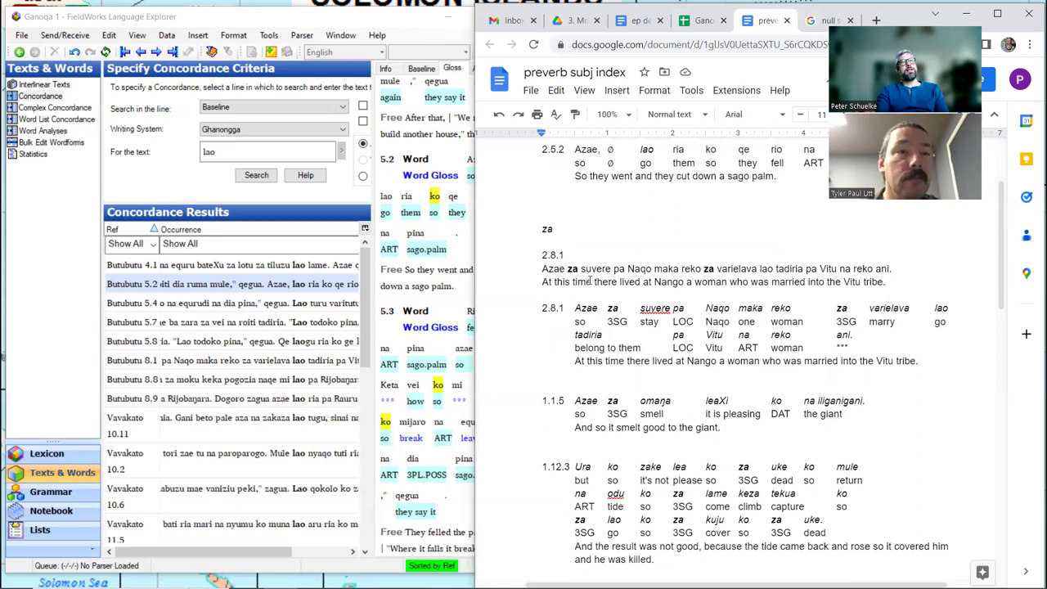
scroll(589, 280, down, 3)
scroll(588, 280, up, 5)
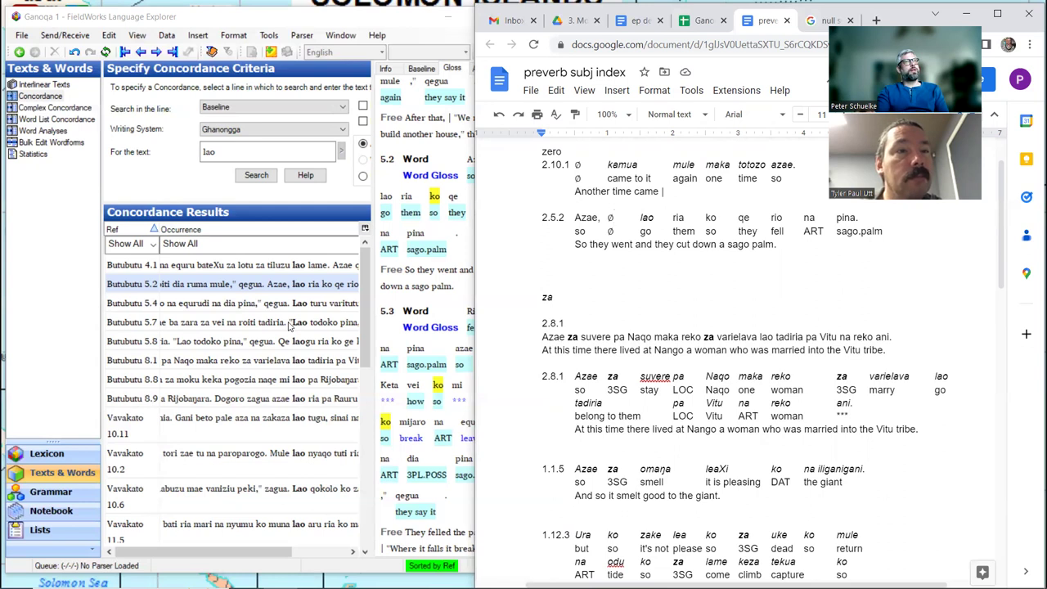
click(286, 380)
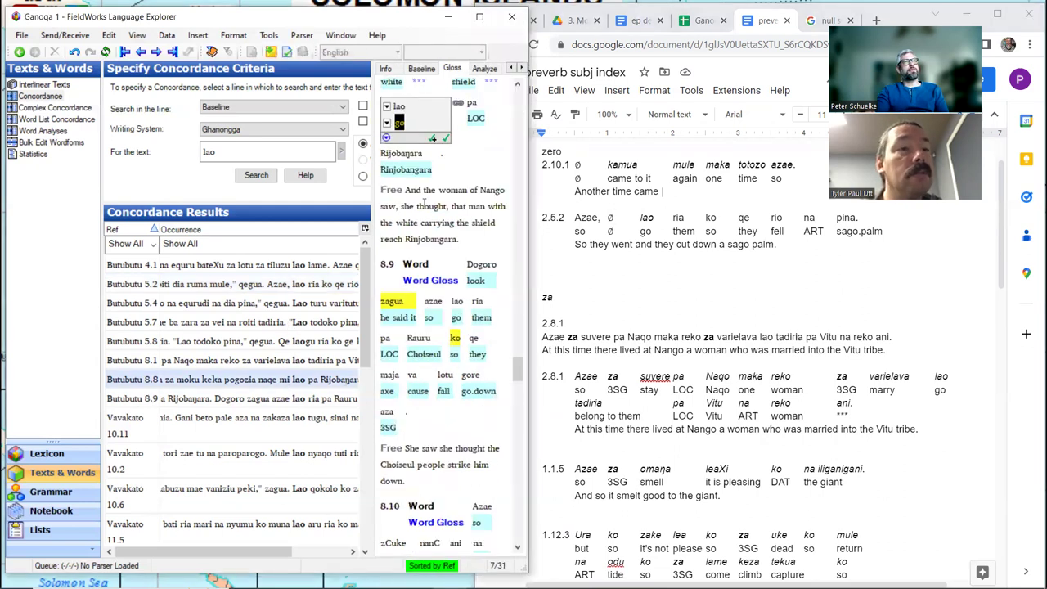
Step: Open the Vavakato 11.6 example and select lao in the search box
scroll(418, 211, up, 2)
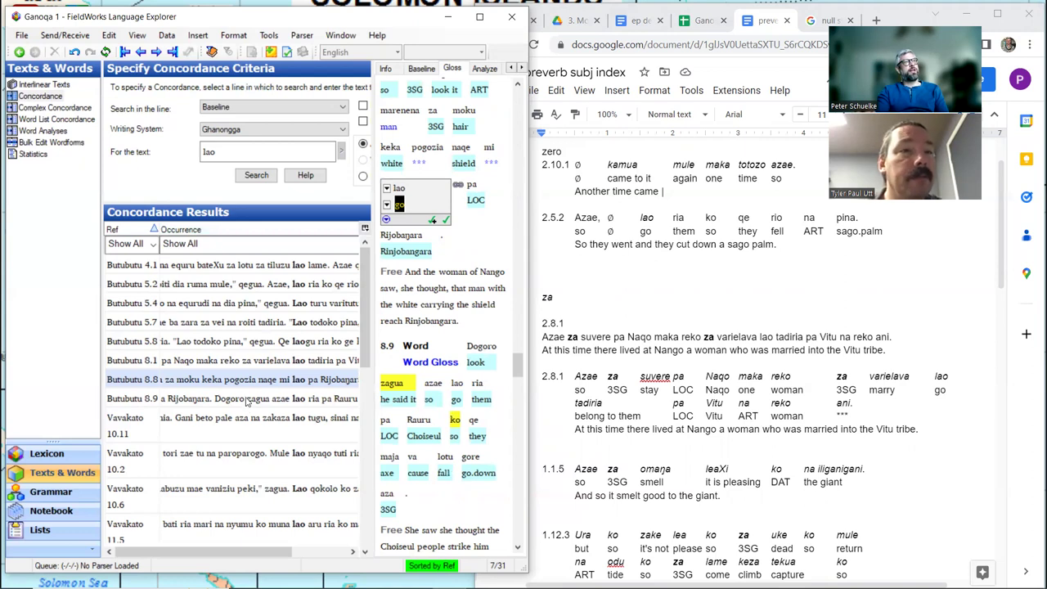
scroll(248, 402, down, 1)
scroll(272, 384, down, 1)
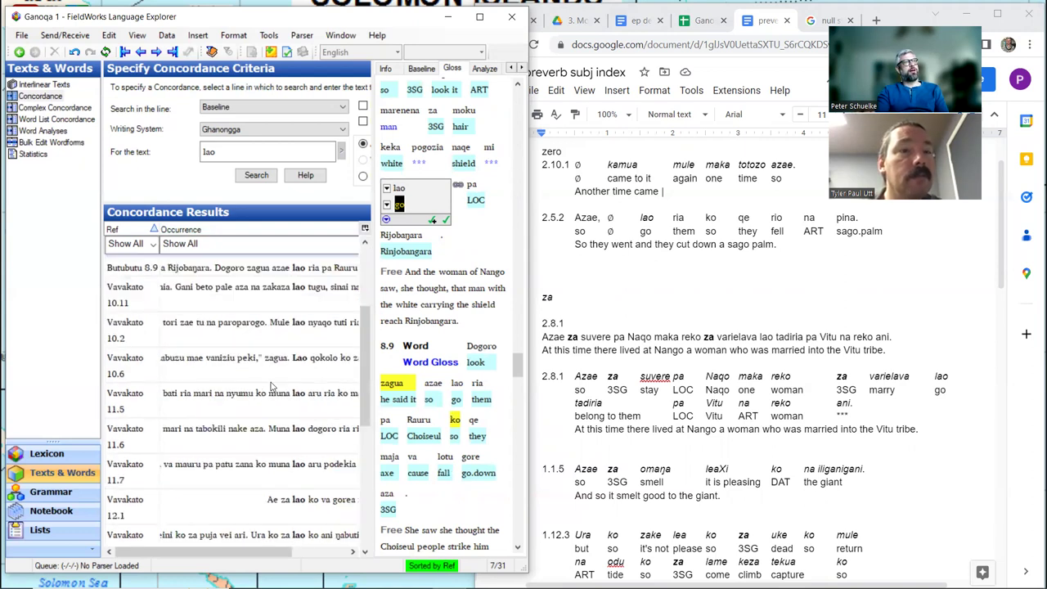
scroll(271, 385, down, 1)
click(290, 368)
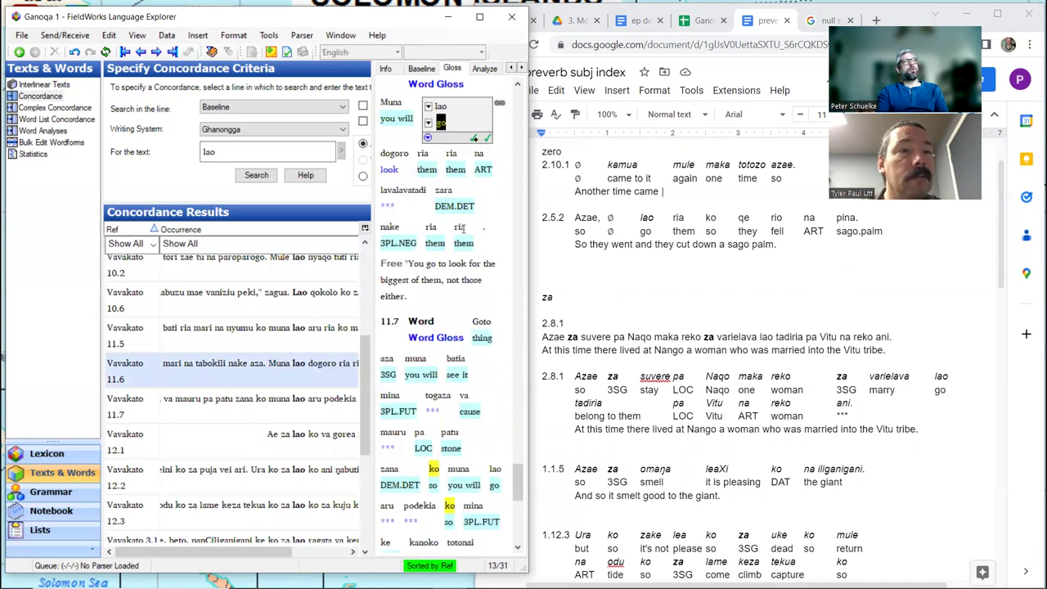
scroll(462, 227, up, 1)
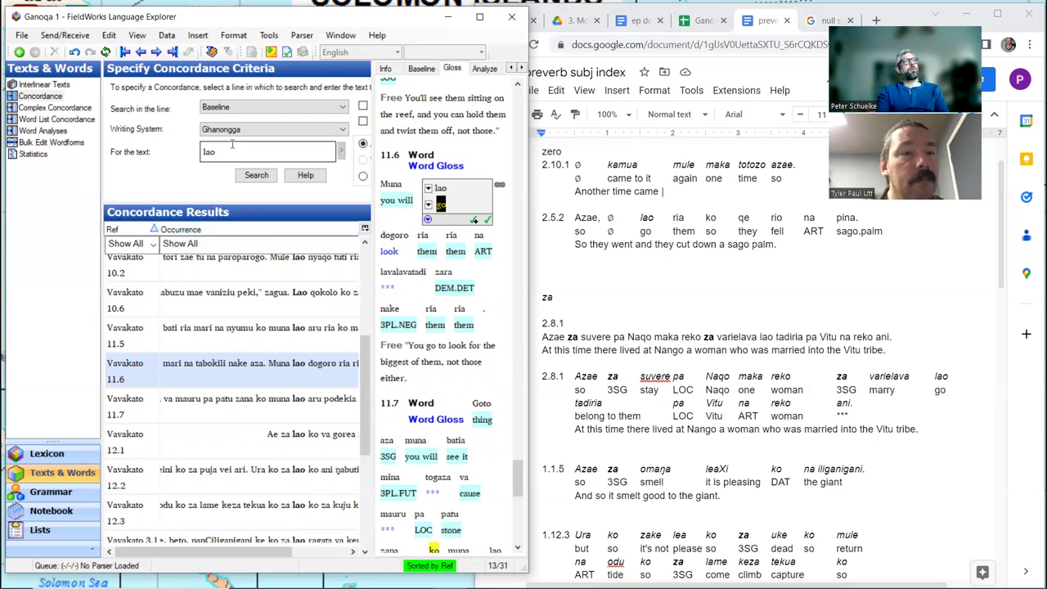
drag(218, 151, 198, 155)
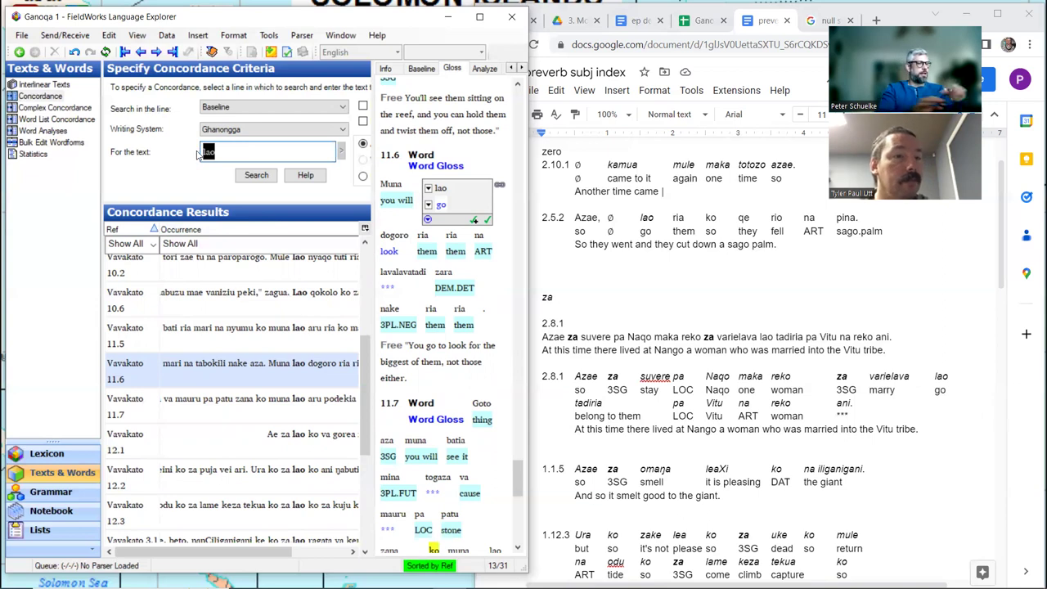
Step: Search the concordance for mana, then replace the search word with mina
text(mana)
key(Return)
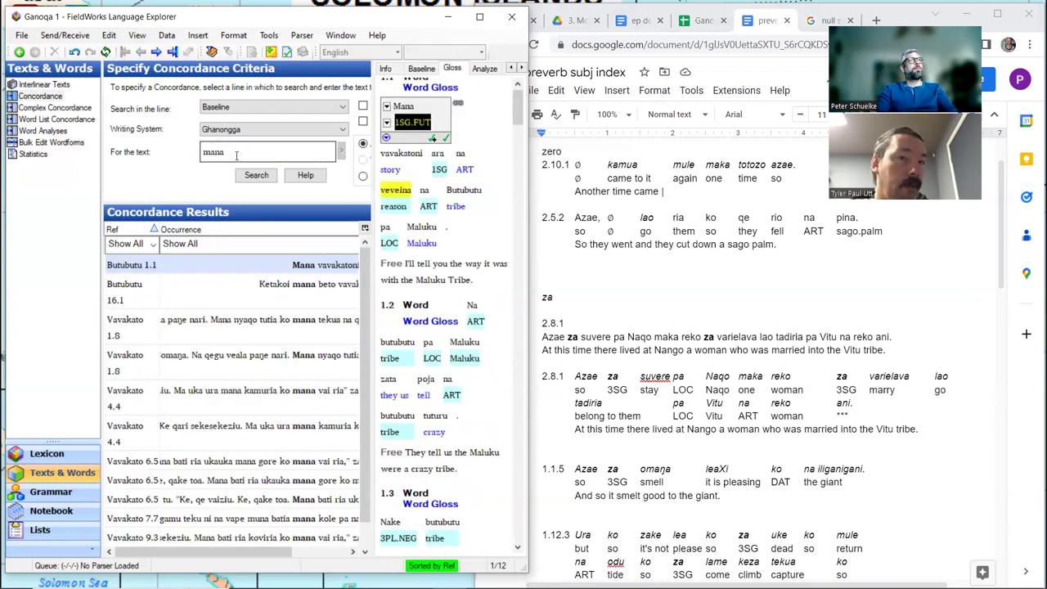
double_click(236, 153)
text(mina)
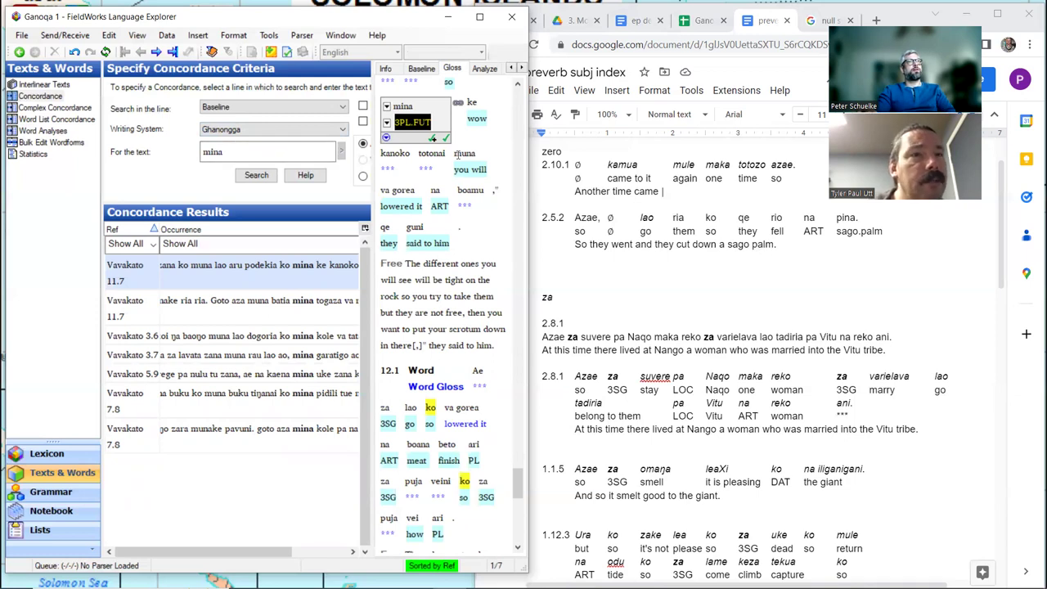
Step: Search the Lex. Entry line for 3SG, then switch the search line to Lex. Gloss
scroll(457, 155, up, 3)
scroll(458, 156, up, 2)
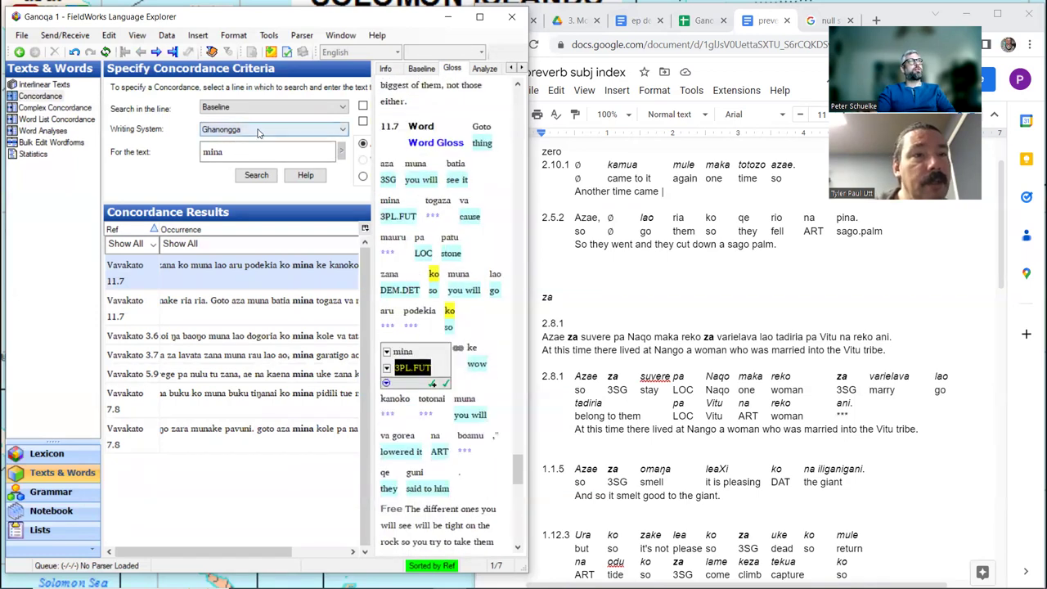
click(262, 110)
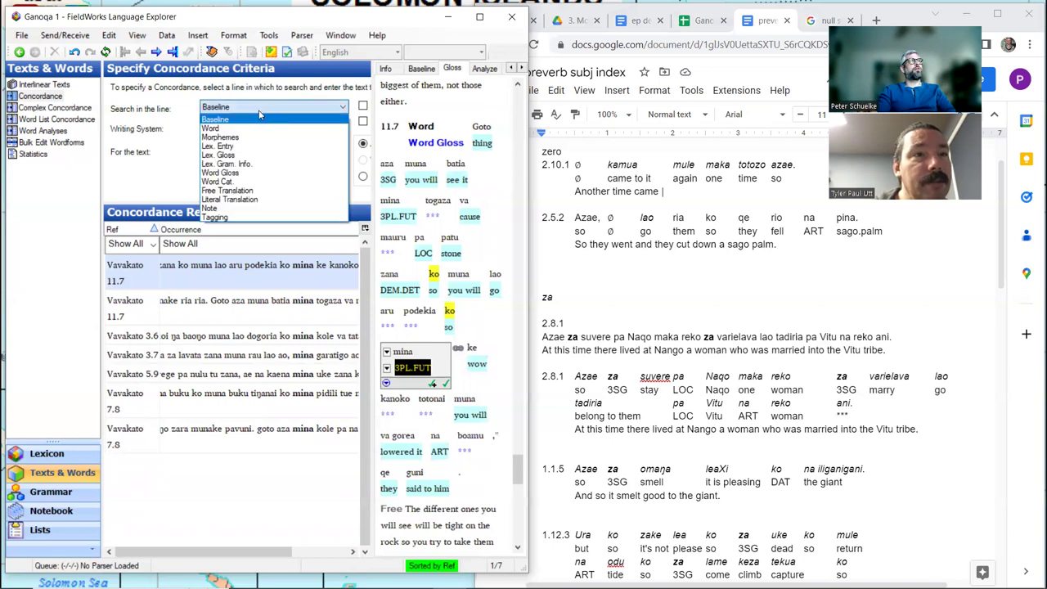
click(253, 154)
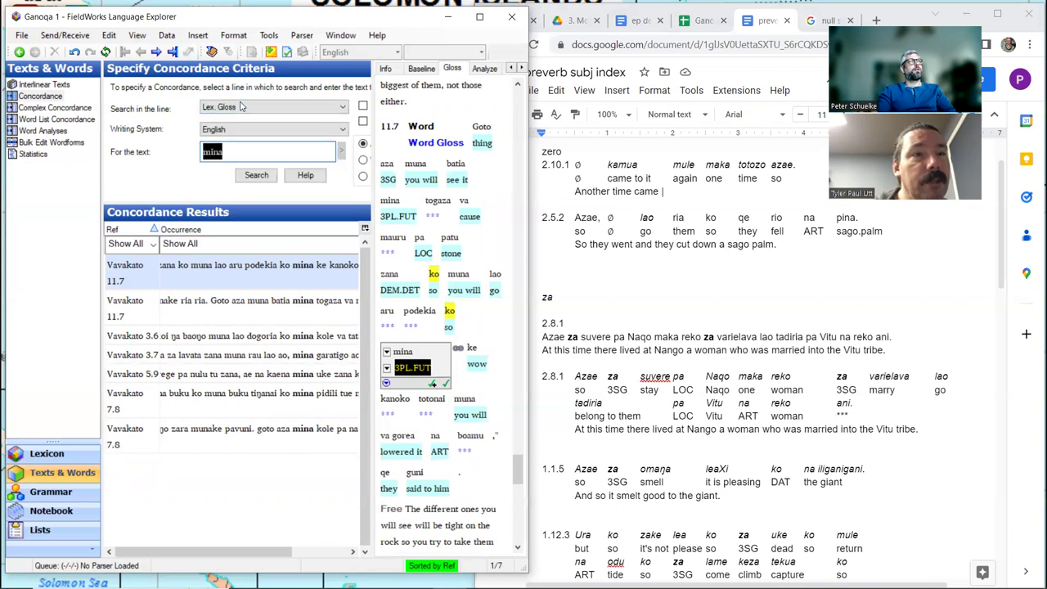
click(241, 106)
click(232, 145)
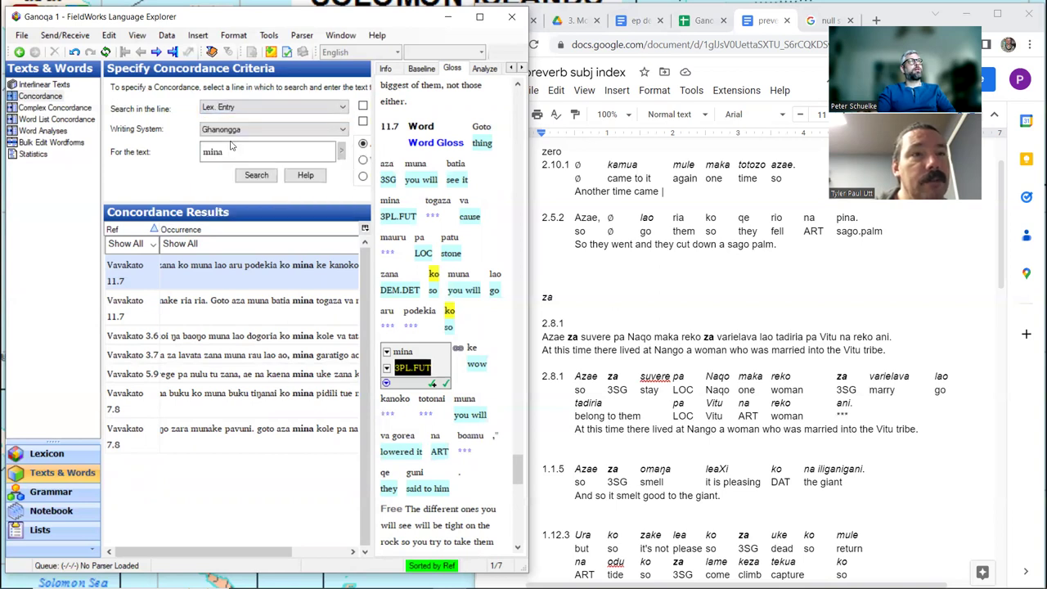
drag(231, 151, 198, 153)
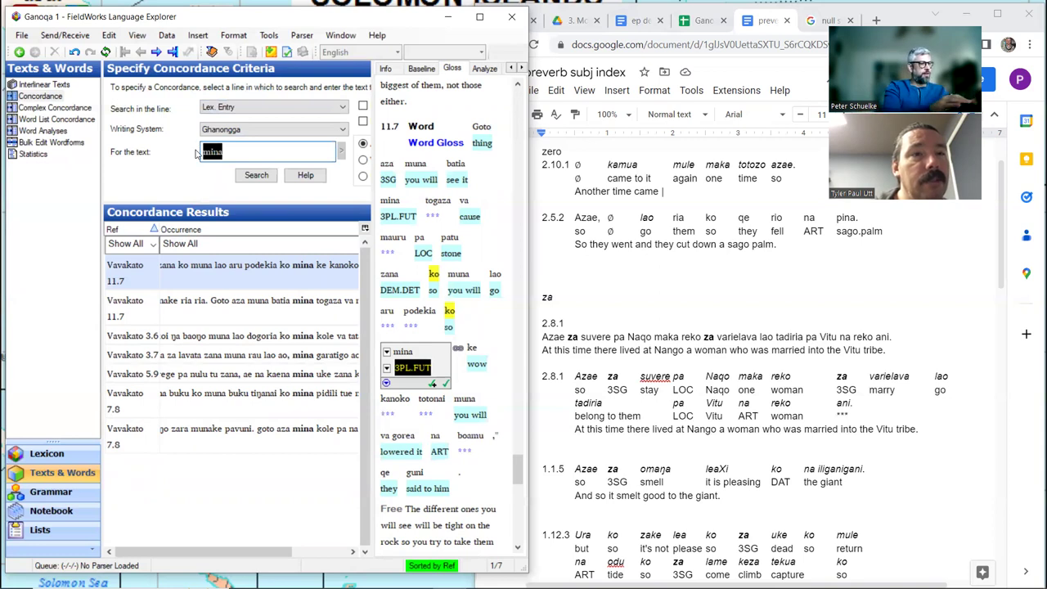
text(3SG)
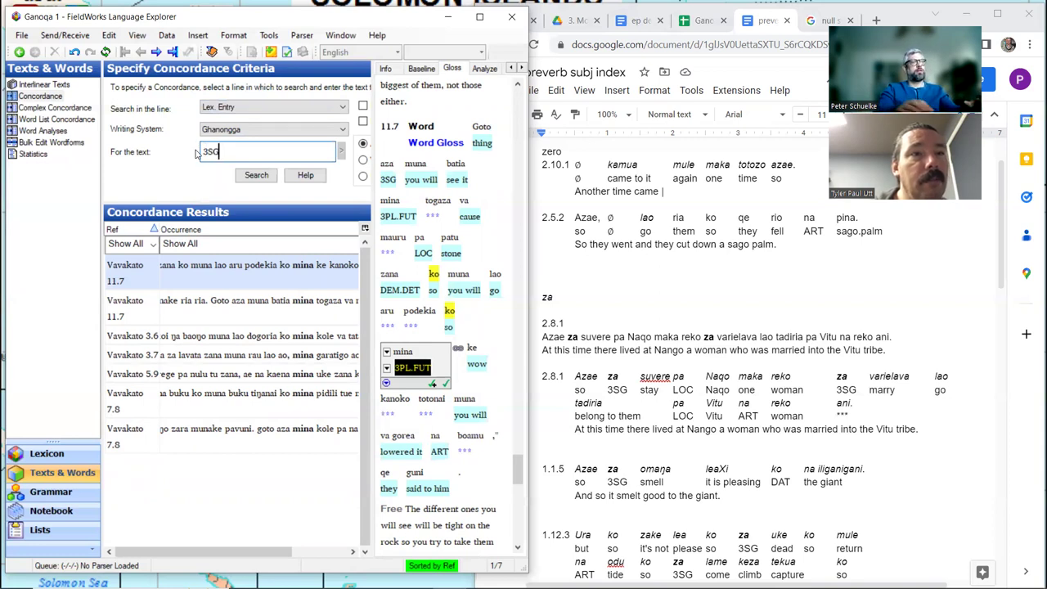
click(257, 177)
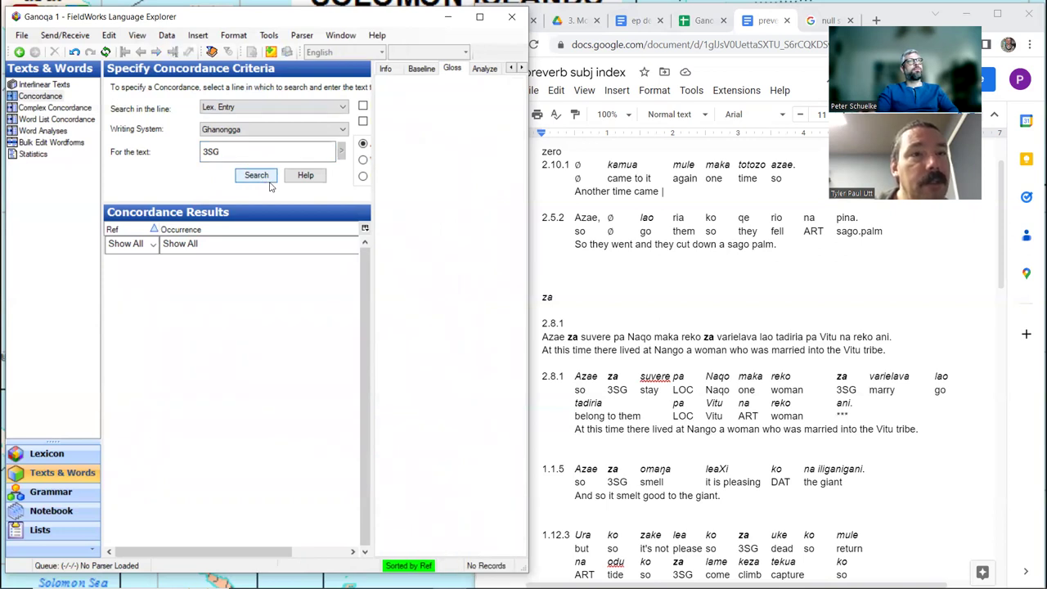
click(256, 176)
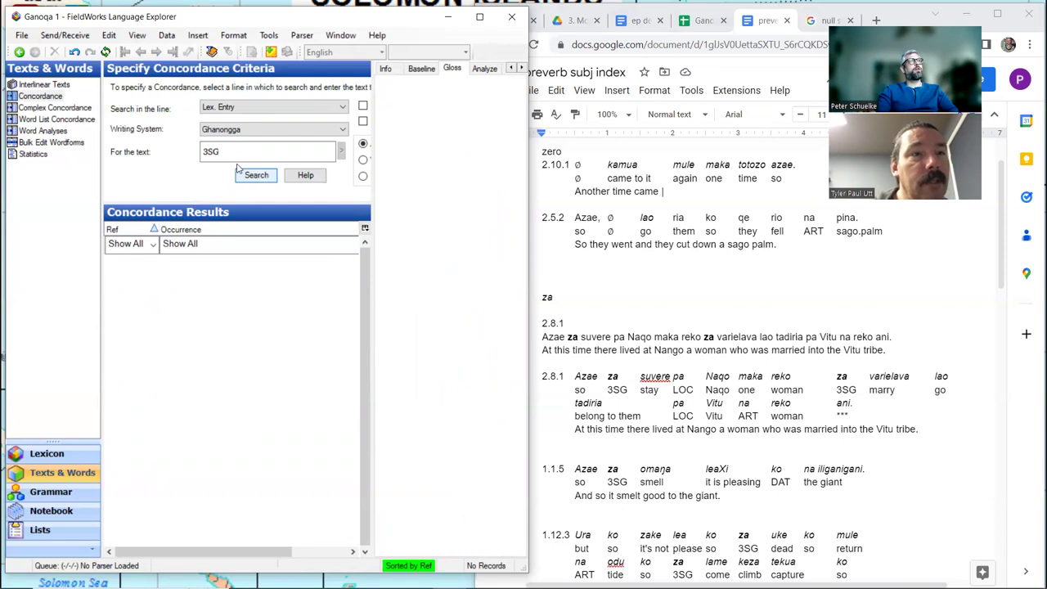
click(270, 107)
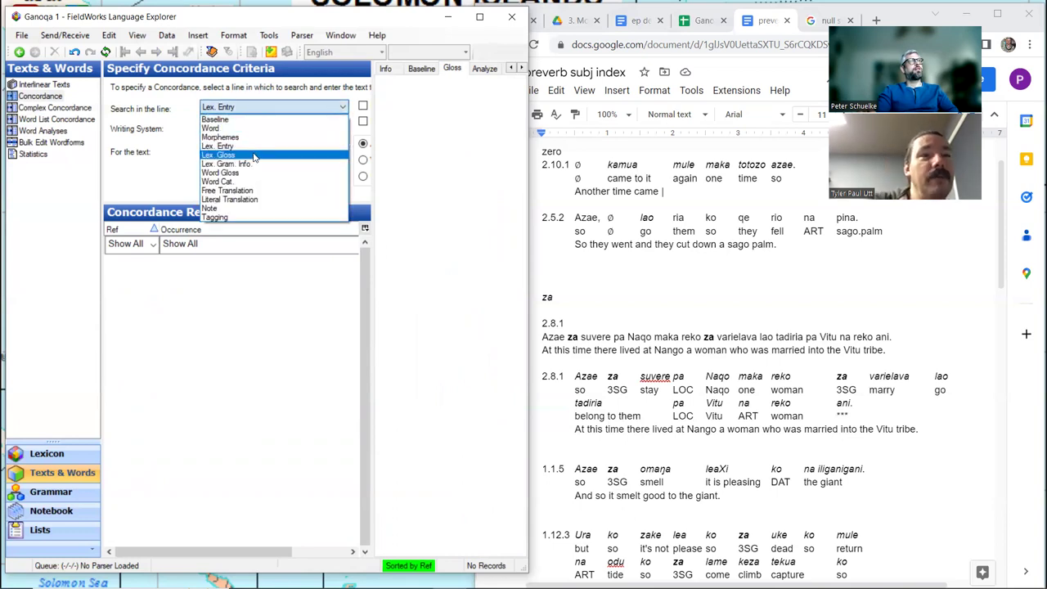
click(264, 162)
Step: Run the 3SG Lex. Gloss search, maximize FieldWorks, and switch back to Lex. Entry
click(256, 176)
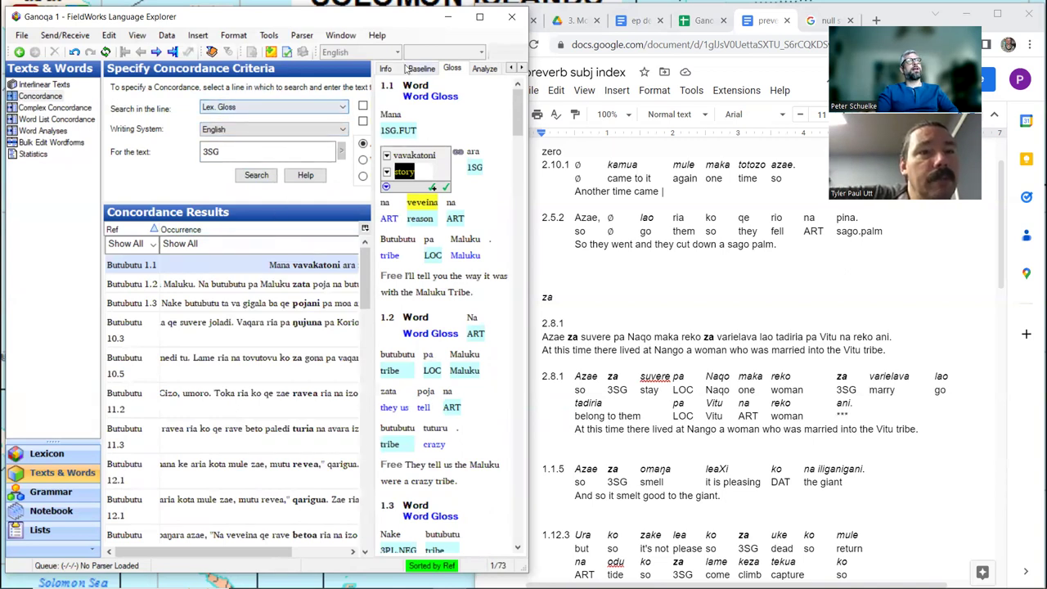
key(super+Up)
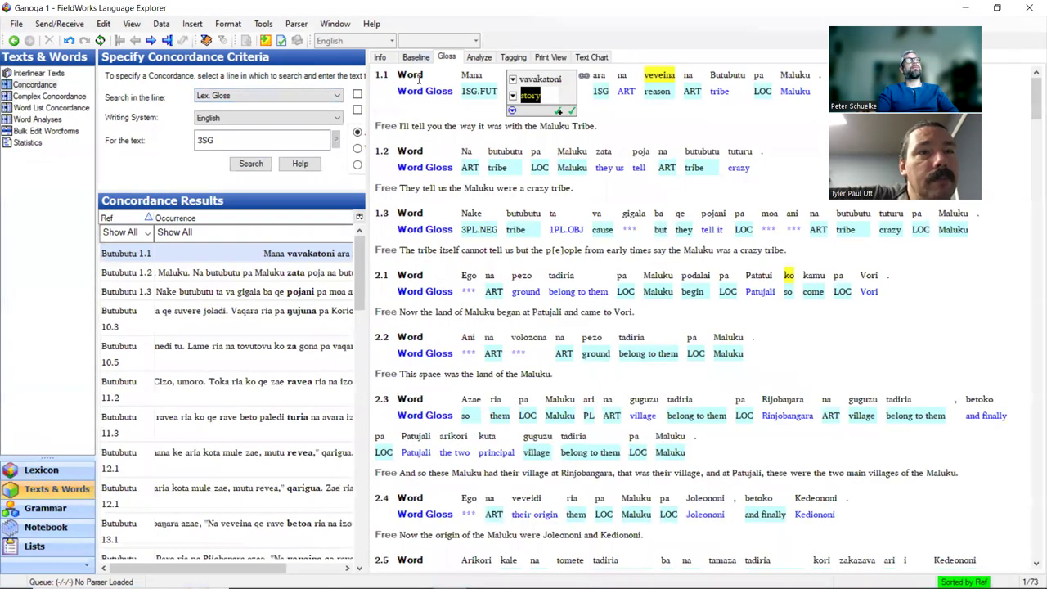
click(326, 96)
click(293, 134)
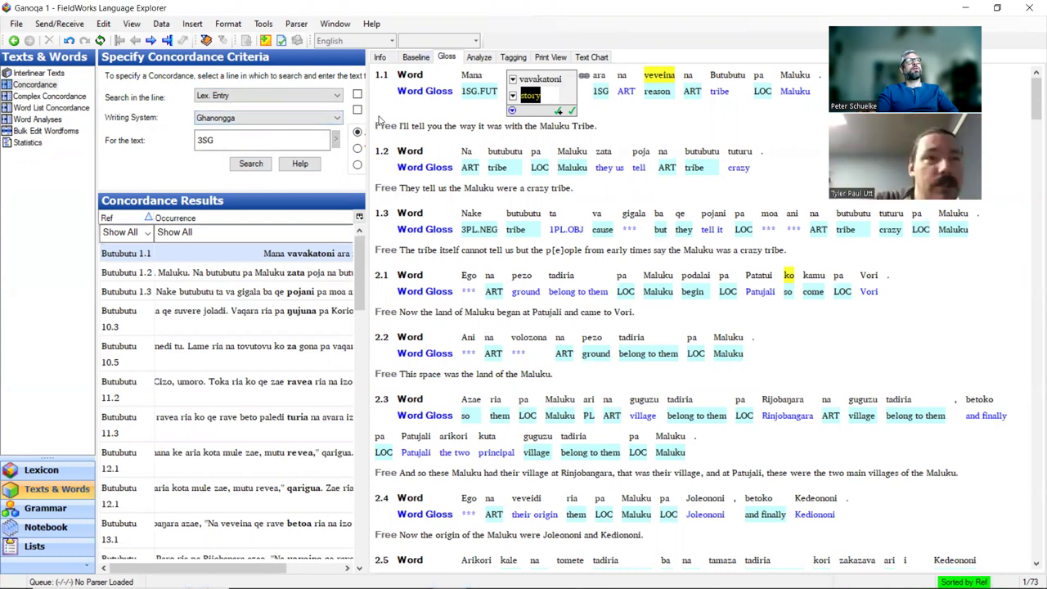
Step: Narrow the search panels, rerun the 3SG Lex. Entry search, then choose the Morphemes line
drag(372, 120, 505, 128)
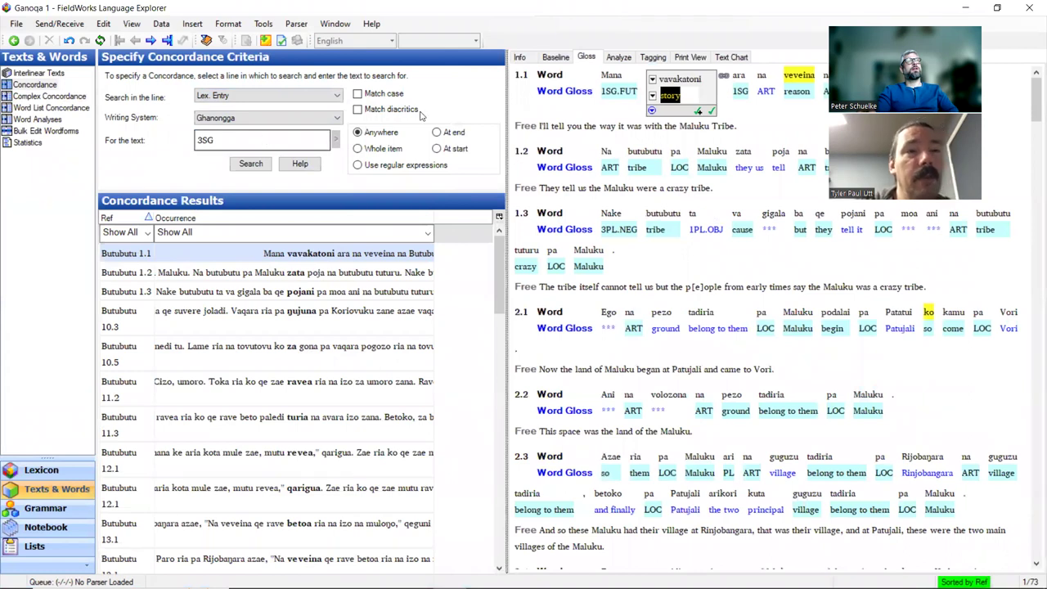
drag(506, 114, 369, 120)
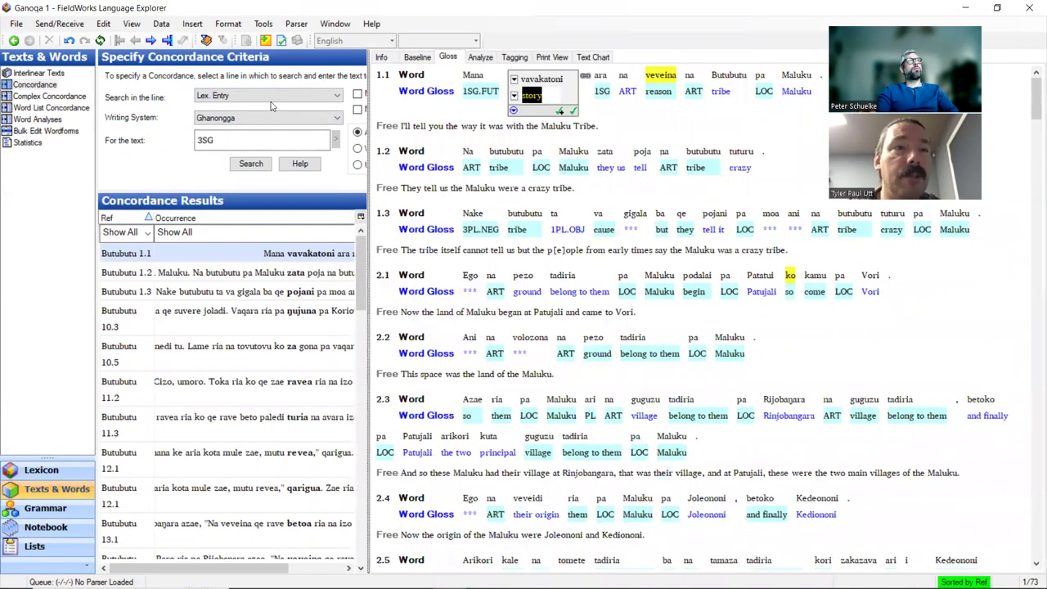
click(256, 163)
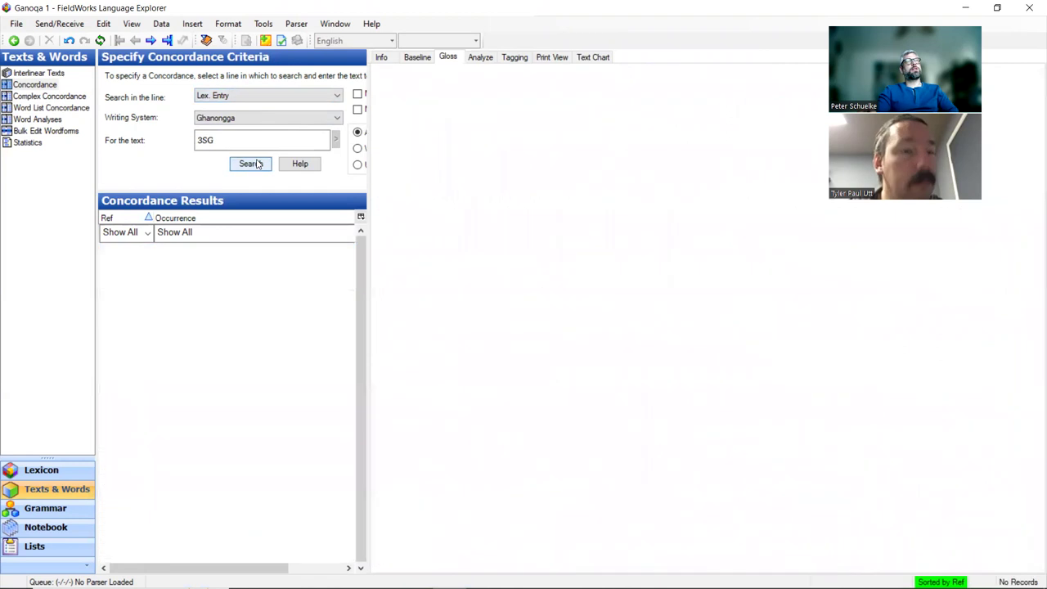
click(264, 97)
click(245, 126)
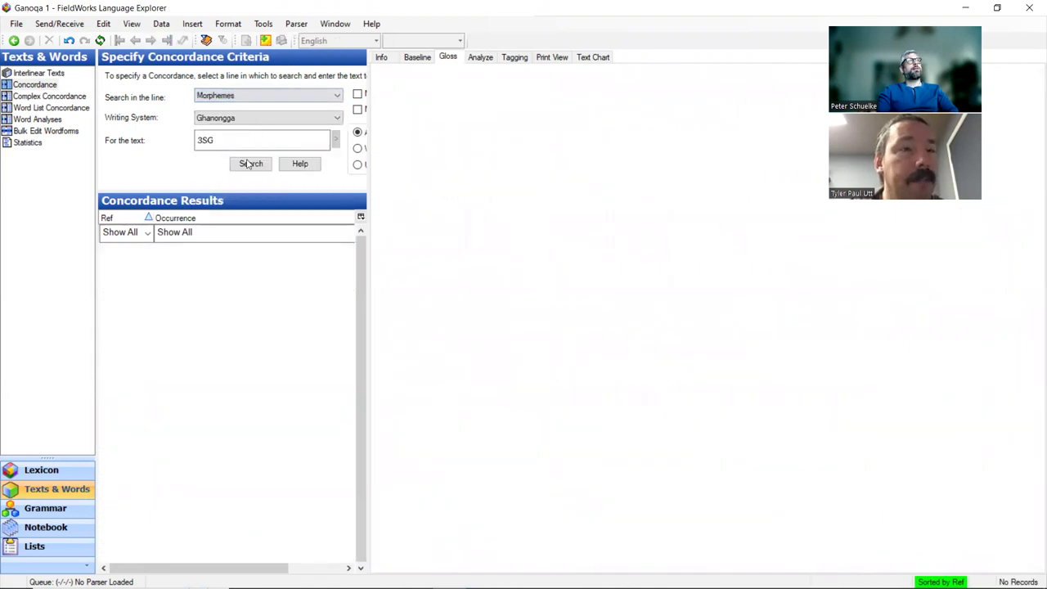